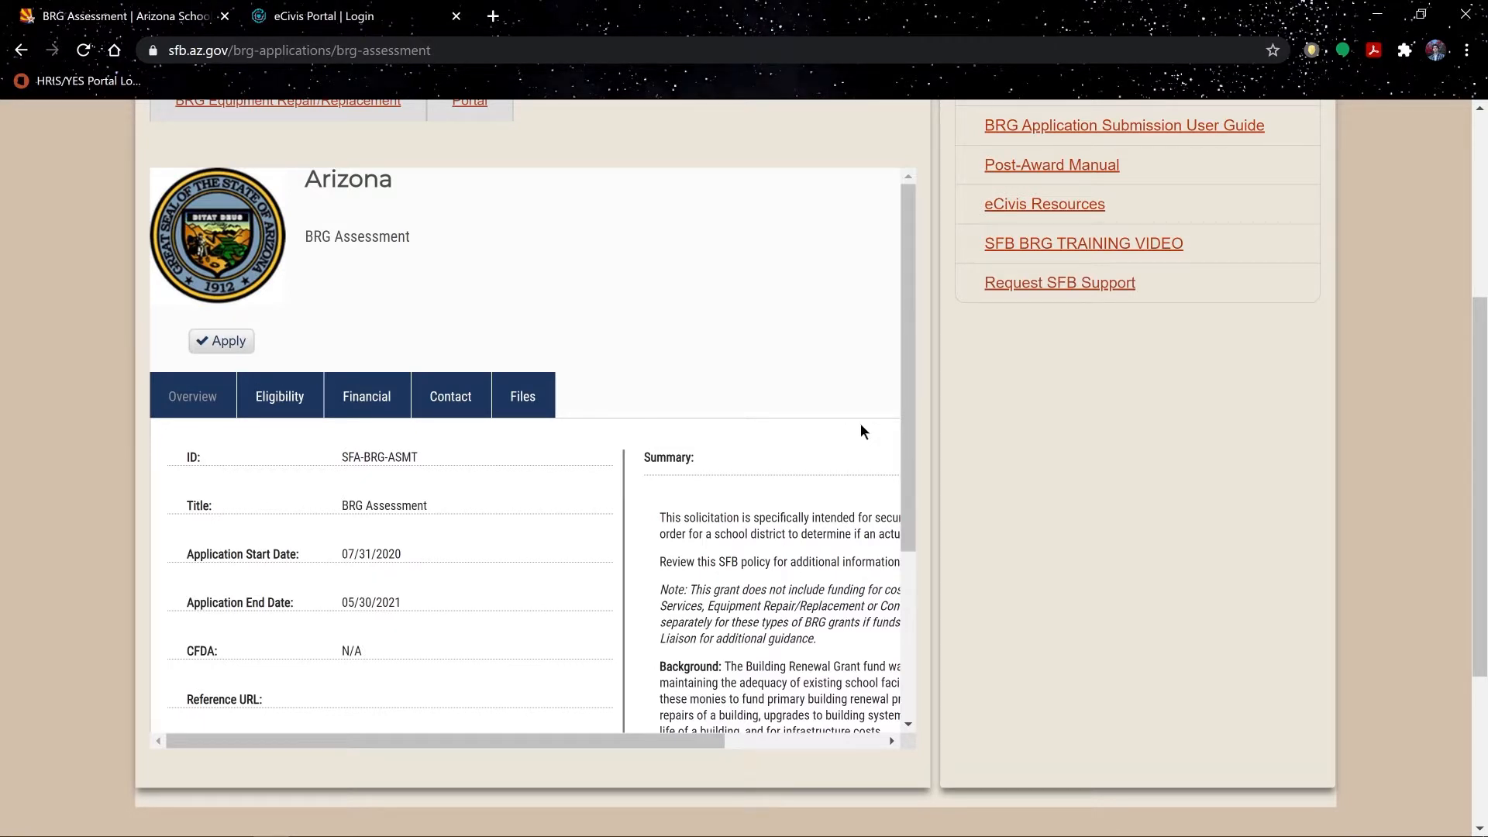
Step: Scroll the embedded panel back to the top to show the SFA-BRG-ASMT overview (07/31/2020–05/30/2021)
scroll(900, 375, "down", 3)
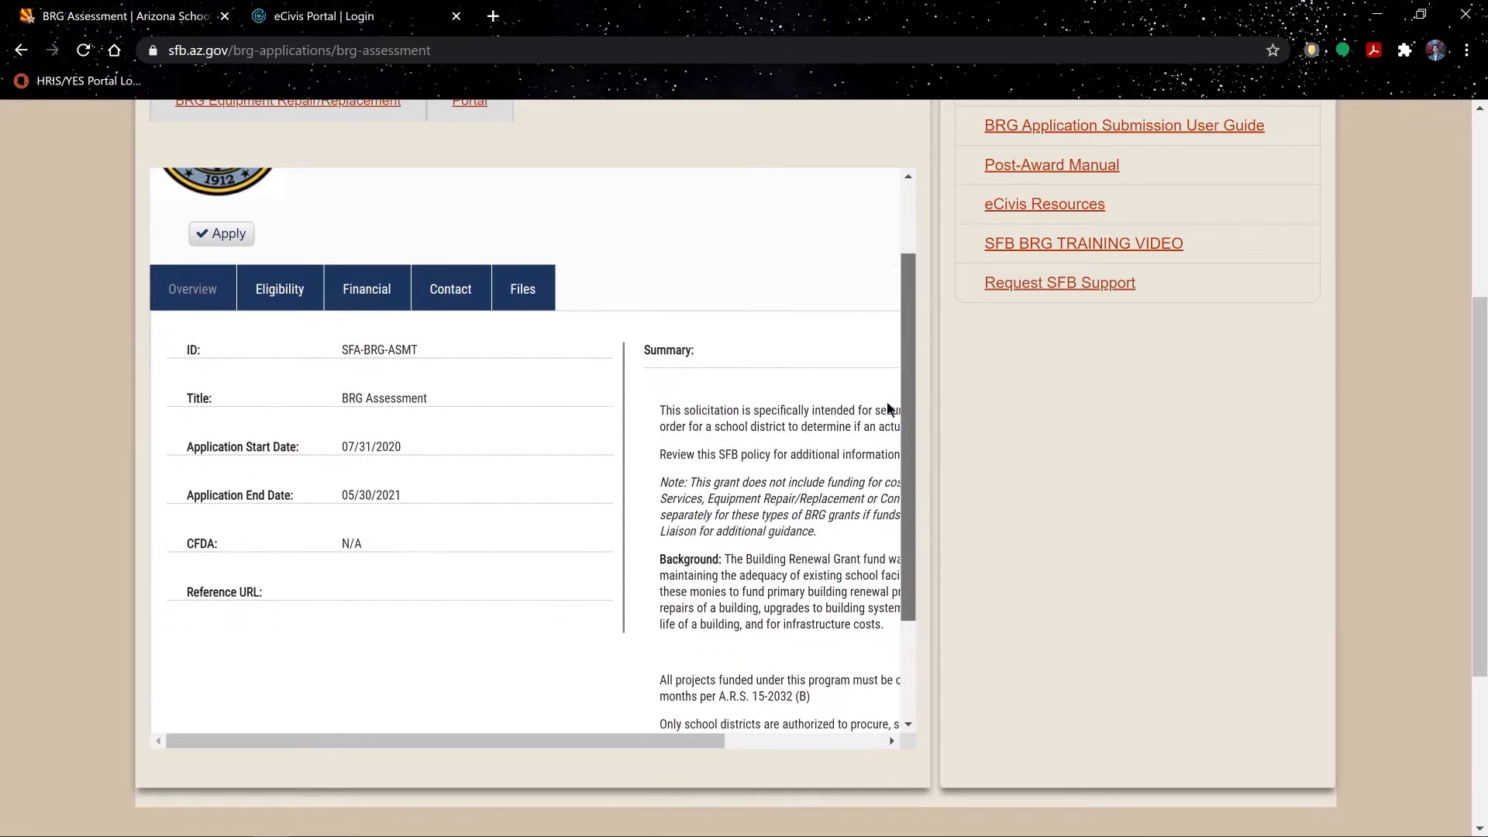
scroll(525, 449, "right", 3)
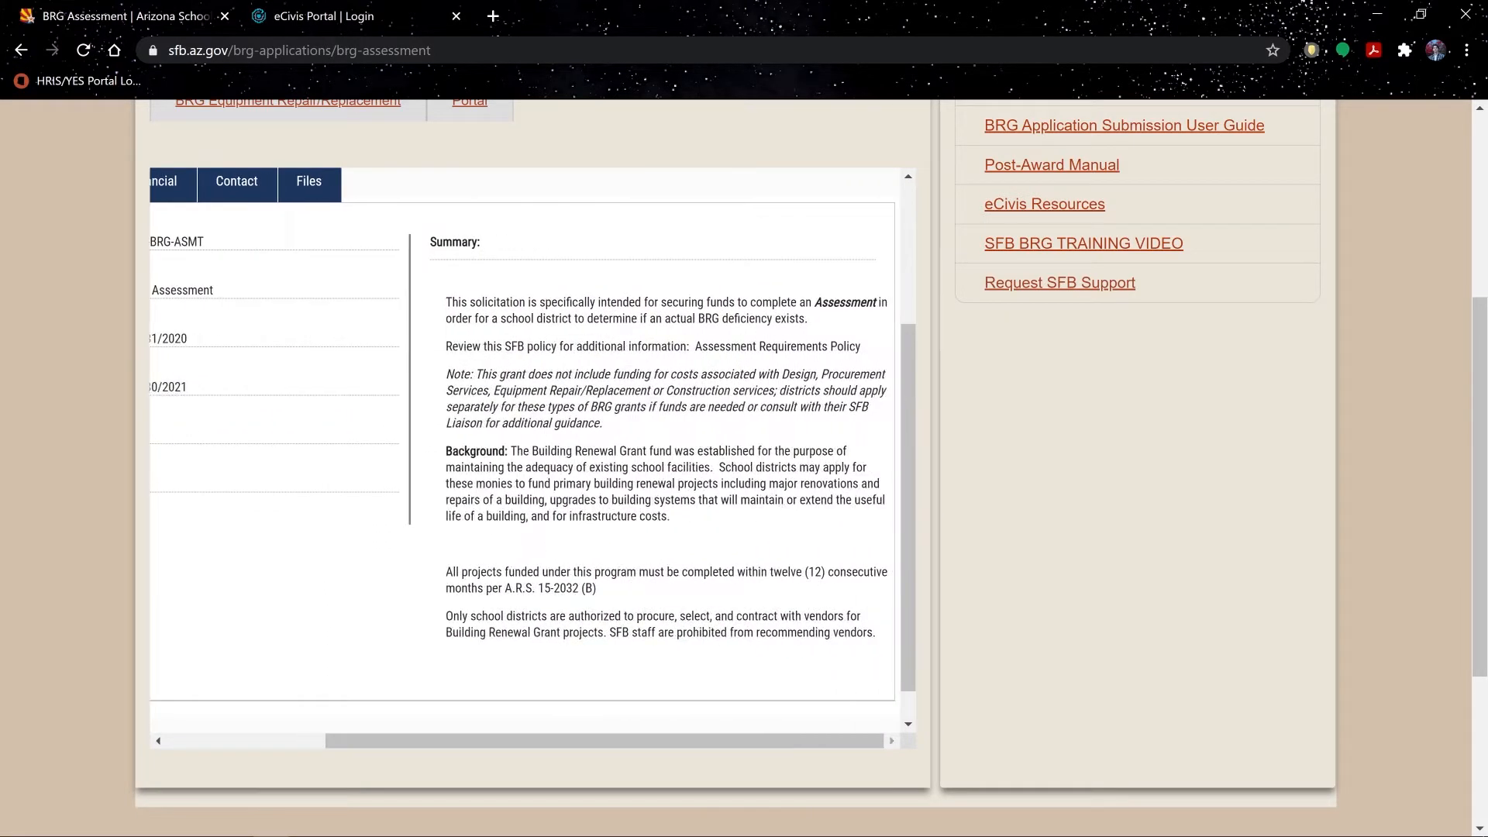
scroll(681, 523, "left", 3)
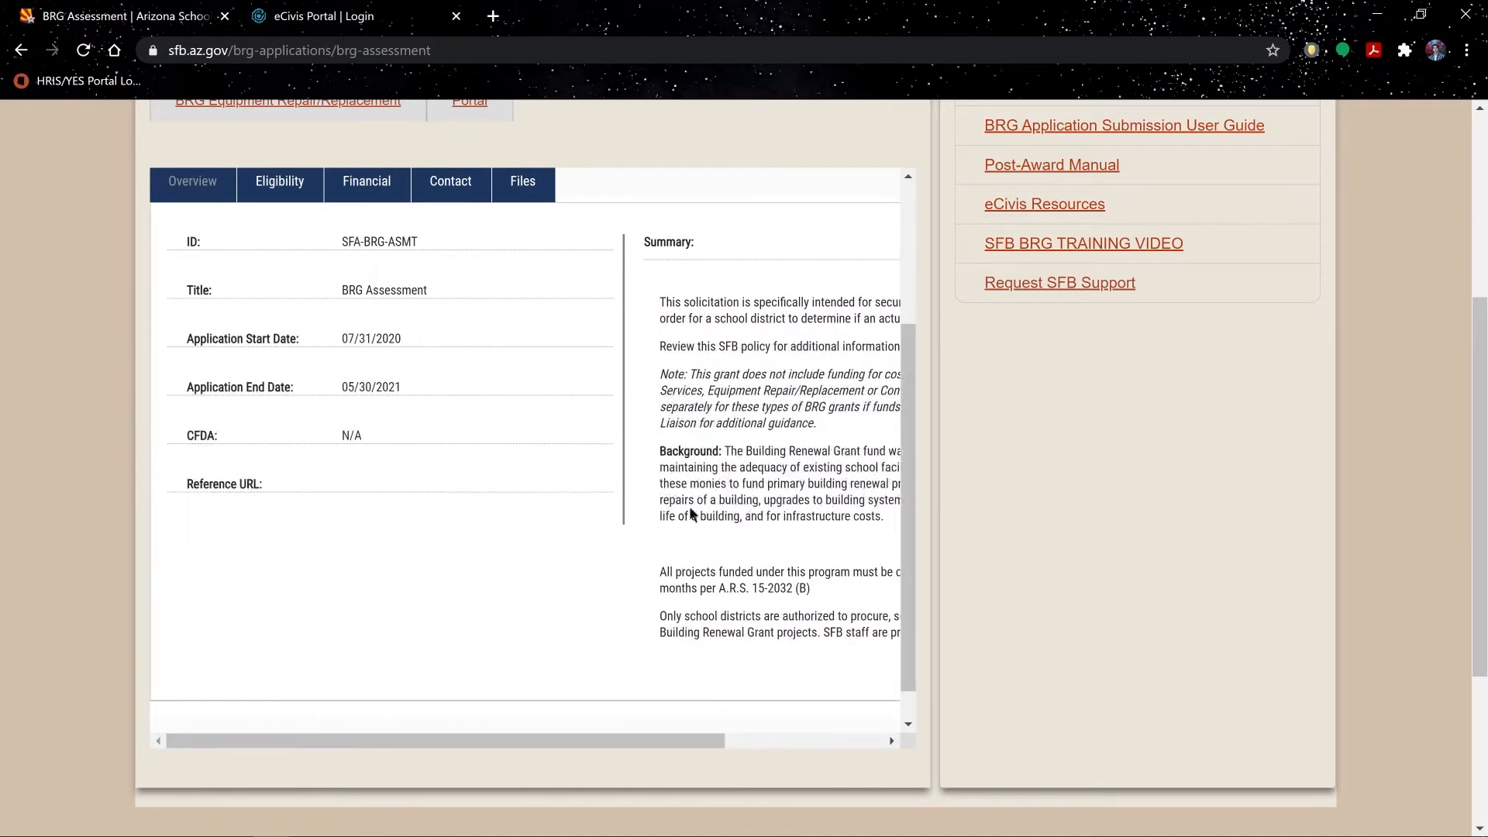
left_click_drag(907, 449, 921, 318)
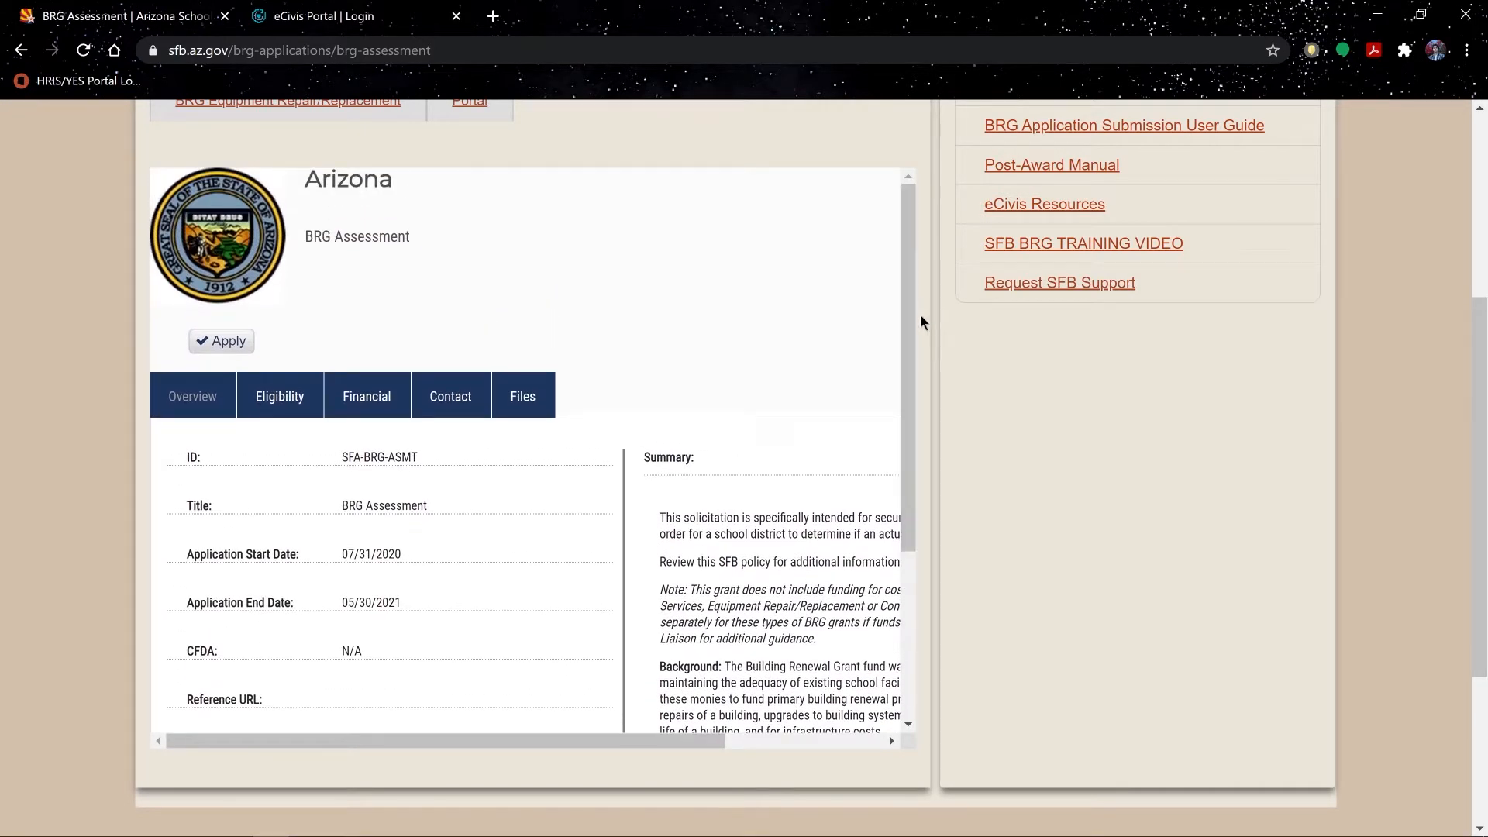
Step: Read the BRG Assessment eligibility notes, then list its files, including the Budget Worksheet
left_click(295, 406)
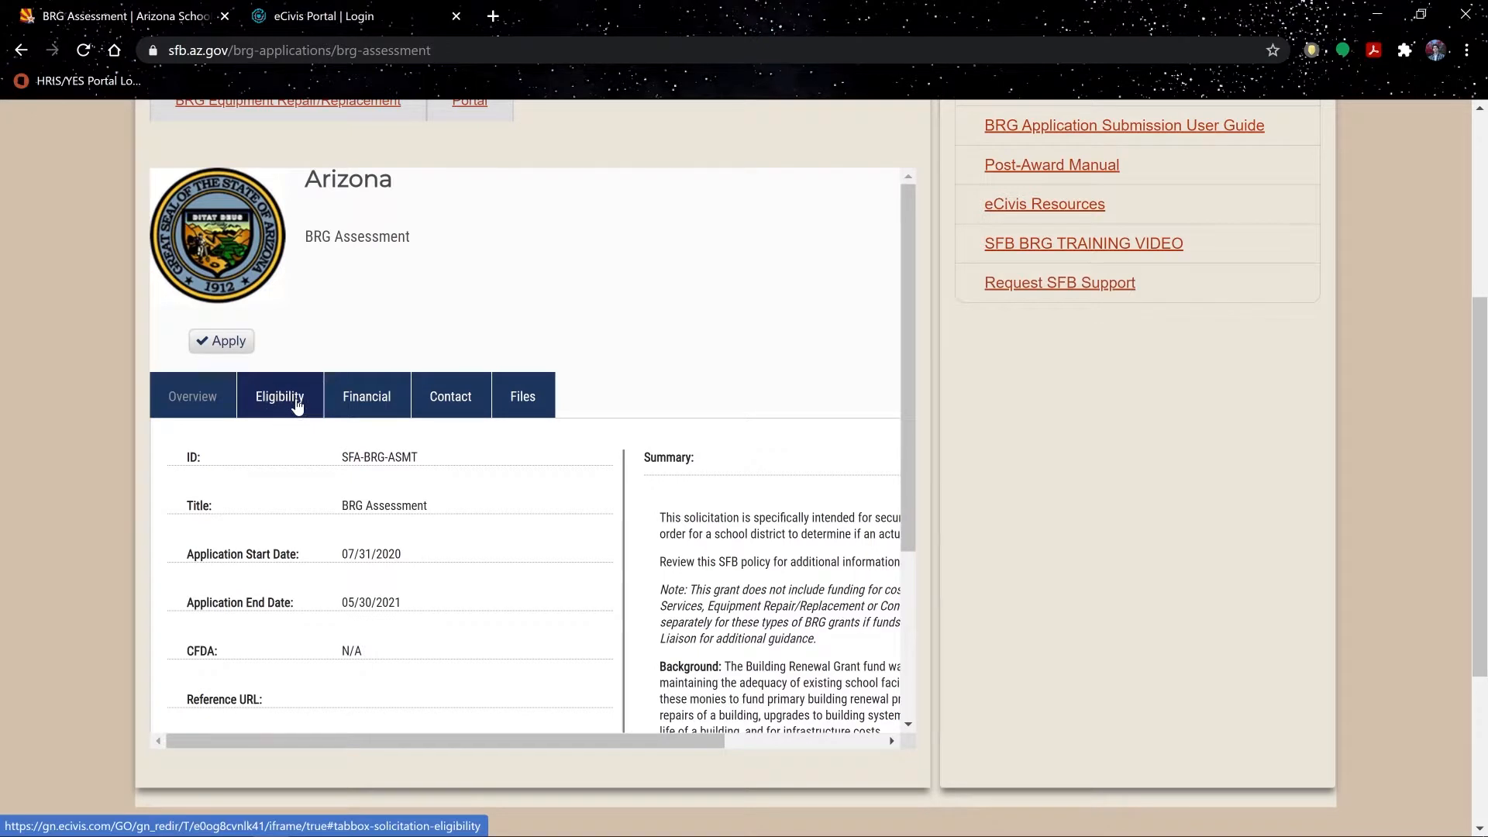
left_click_drag(910, 331, 885, 631)
scroll(760, 487, "right", 3)
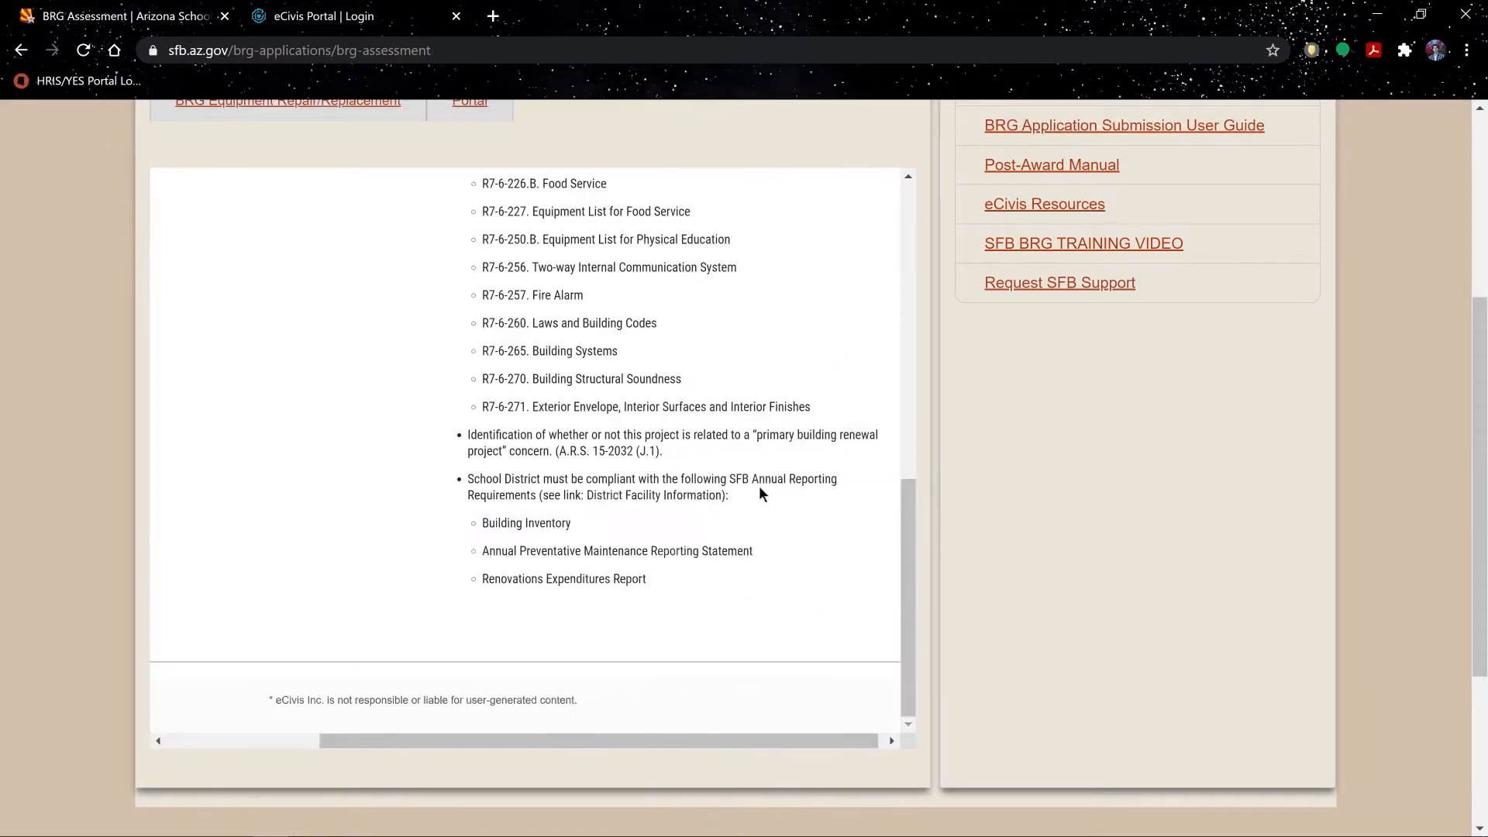
left_click_drag(910, 524, 899, 283)
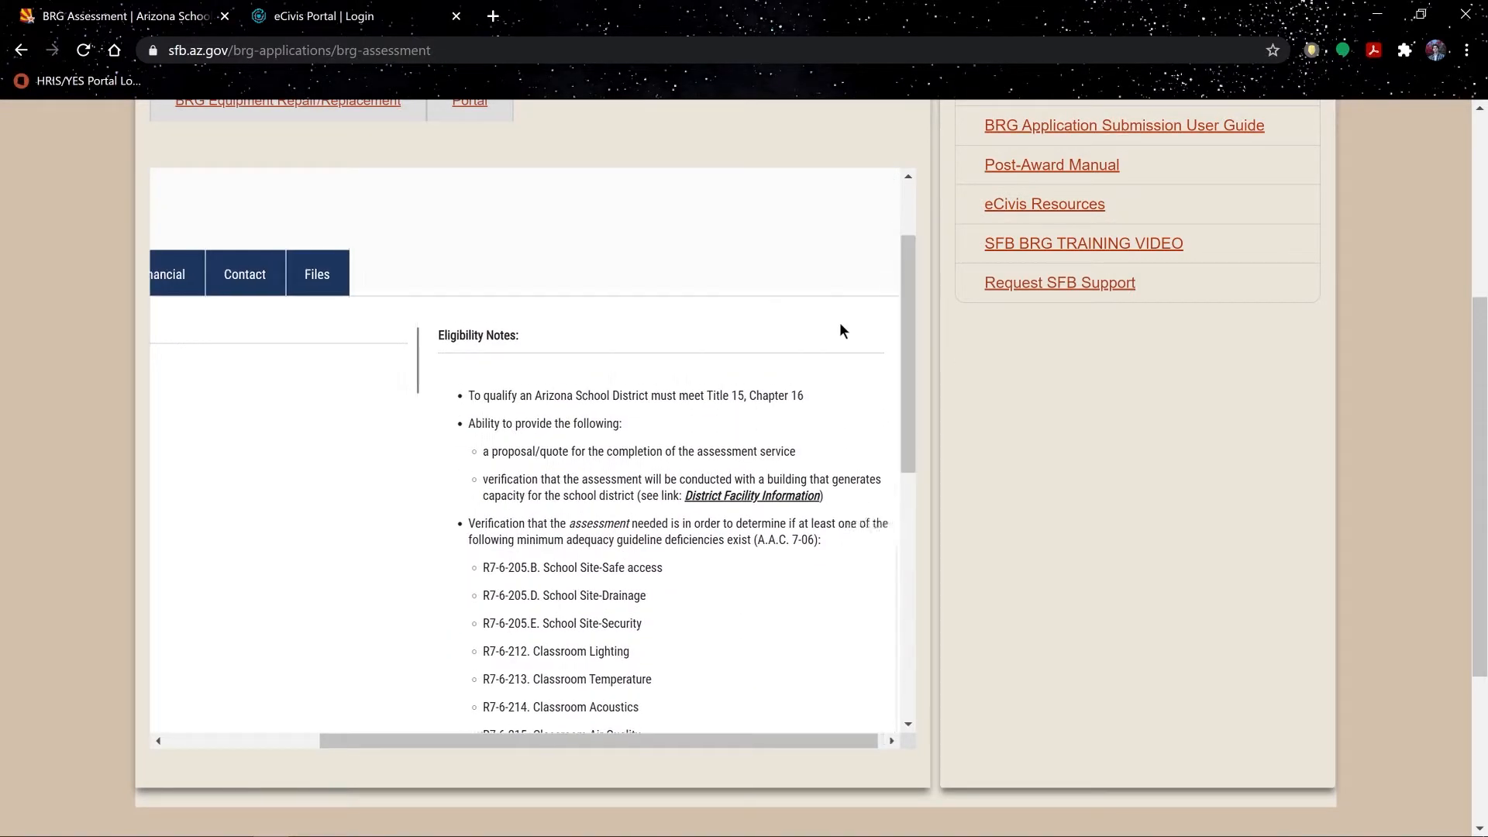
scroll(843, 331, "left", 3)
left_click(524, 275)
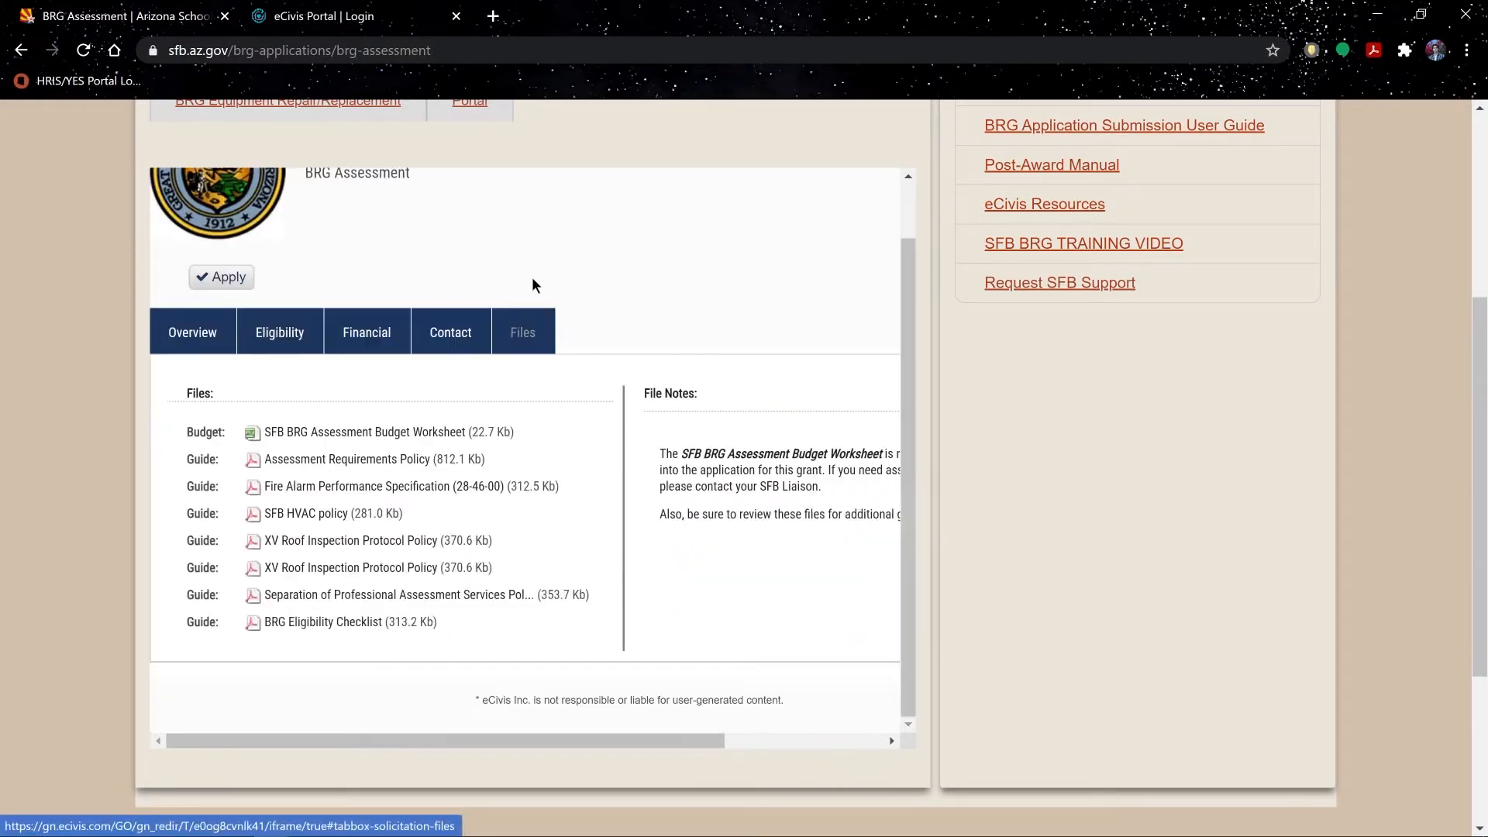
mouse_move(572, 728)
left_mouse_down()
mouse_move(761, 740)
mouse_move(586, 705)
left_mouse_up()
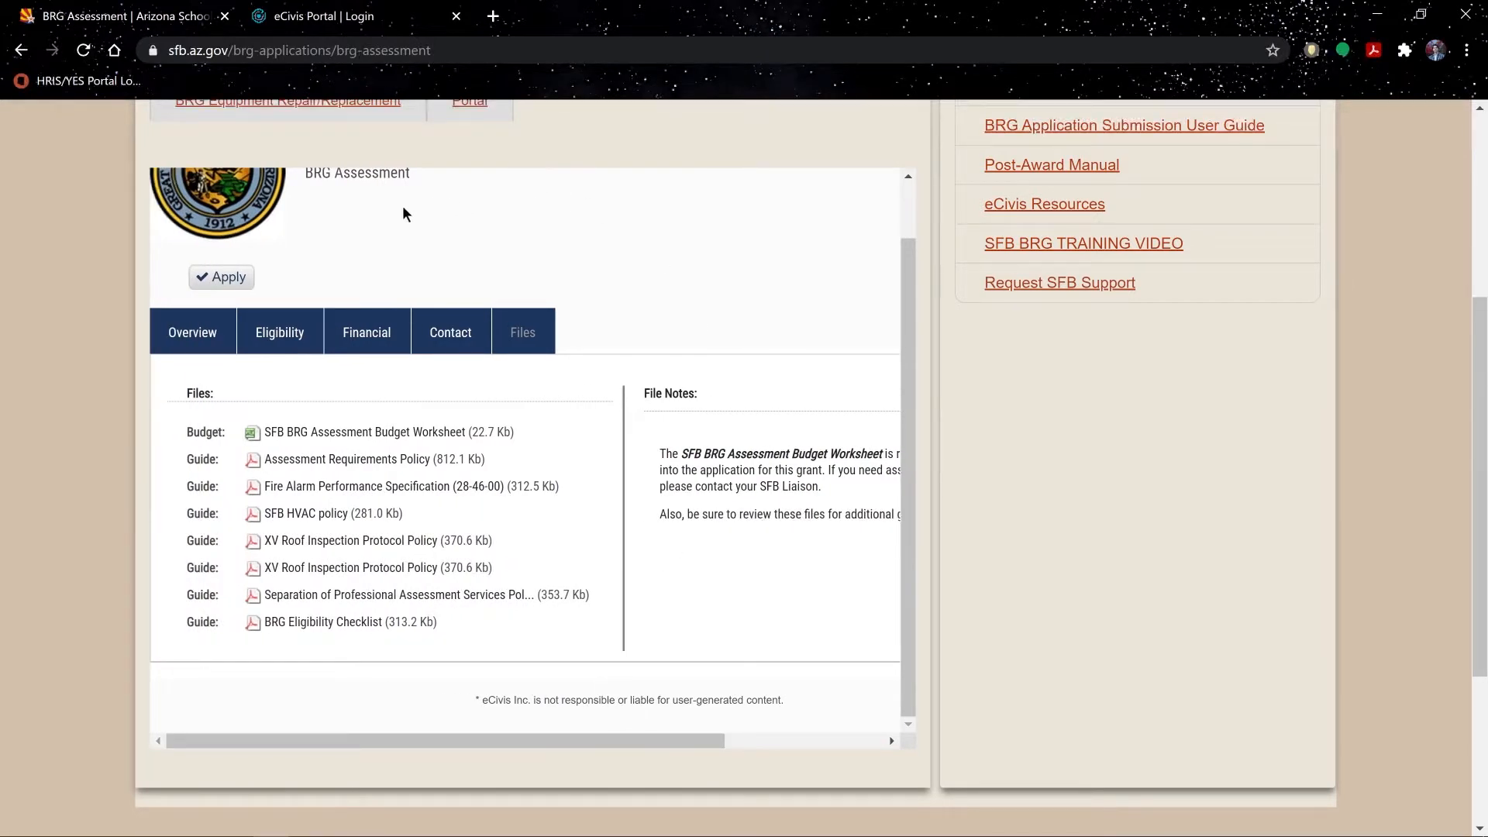
Step: Go from Apply into the eCivis grant portal and start a new account
left_click(236, 288)
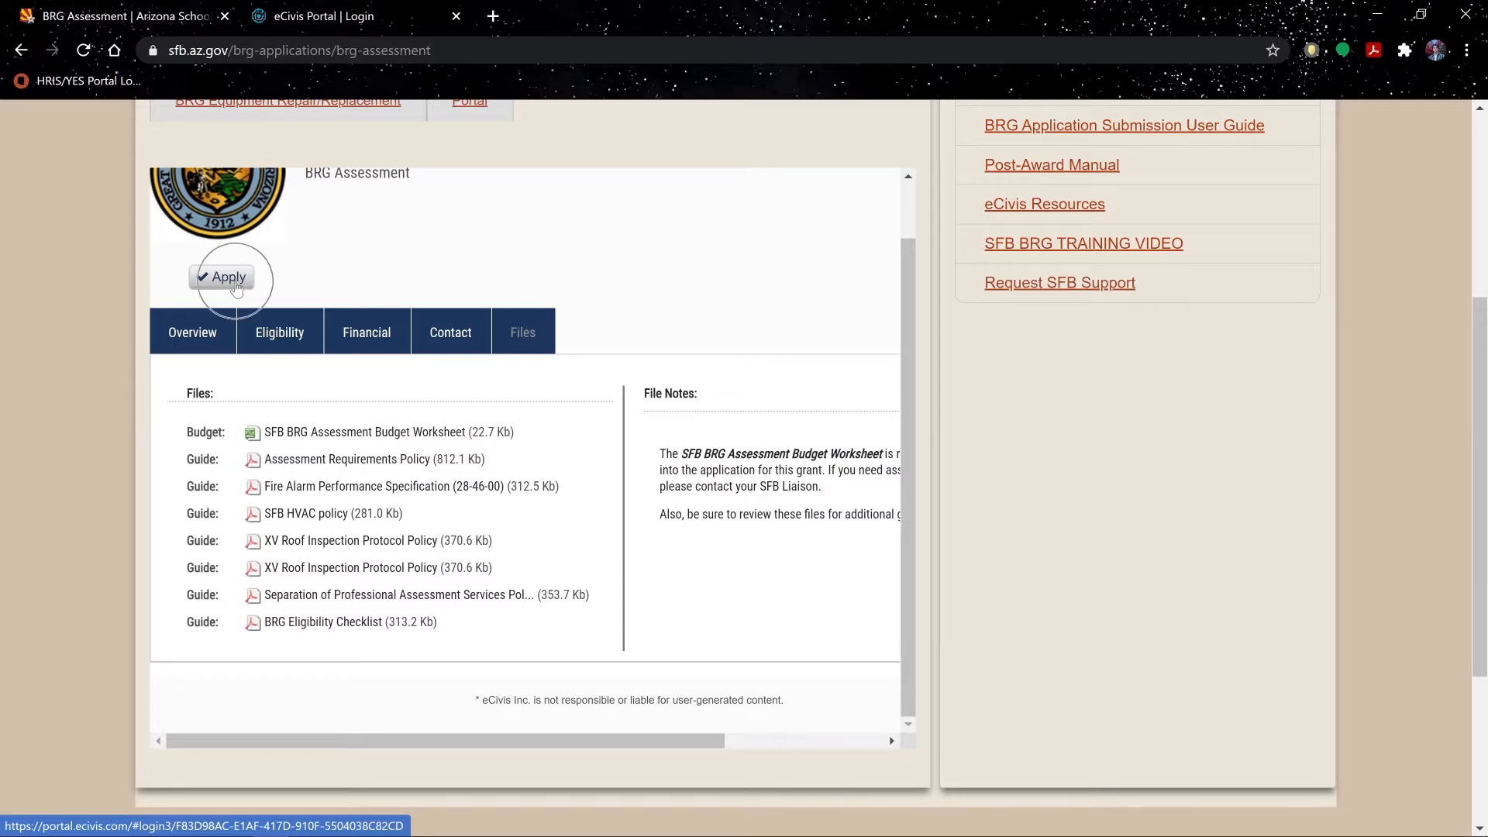
left_click(237, 288)
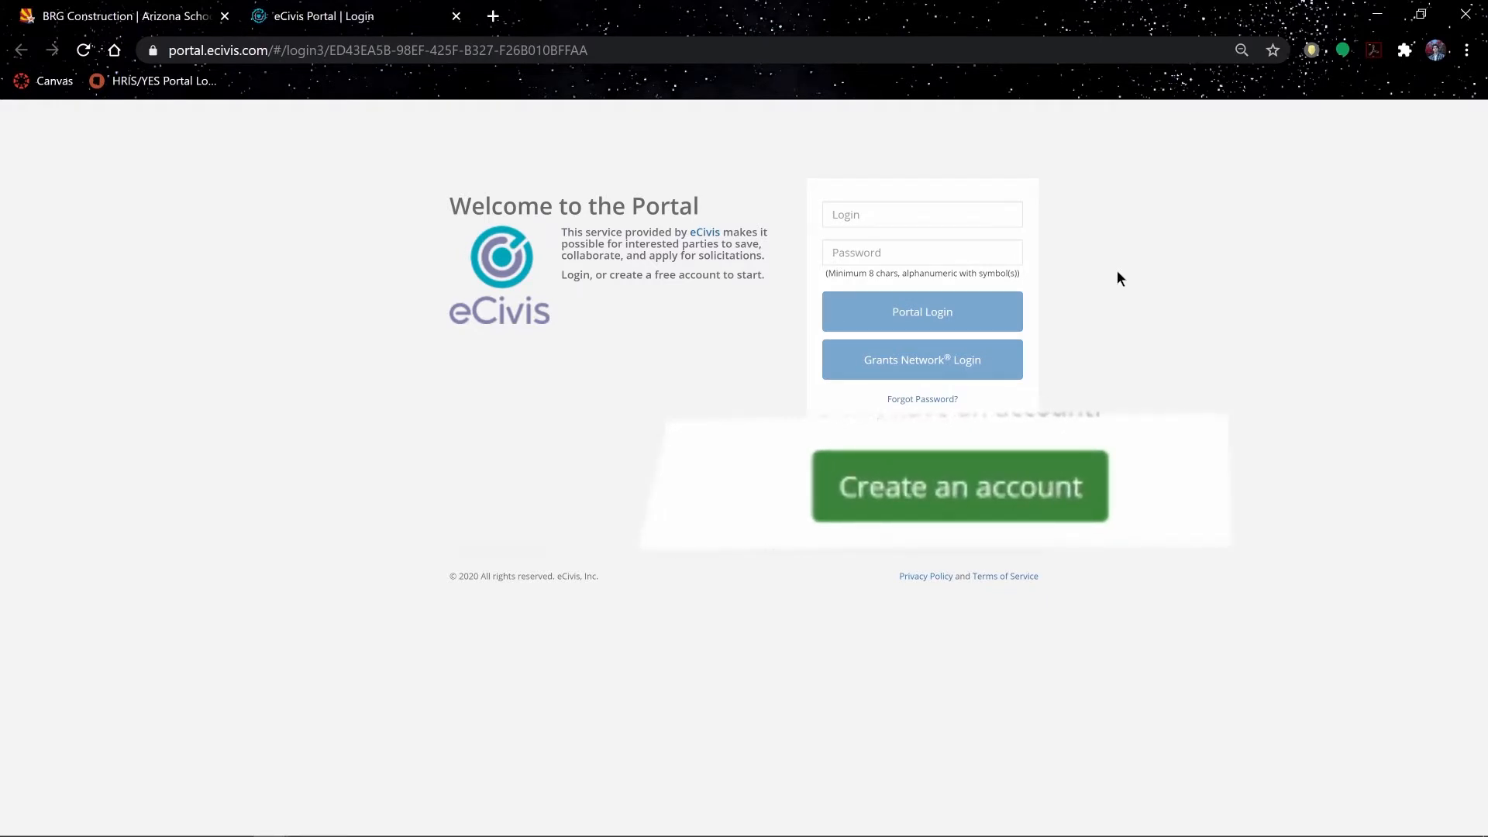
left_click(949, 448)
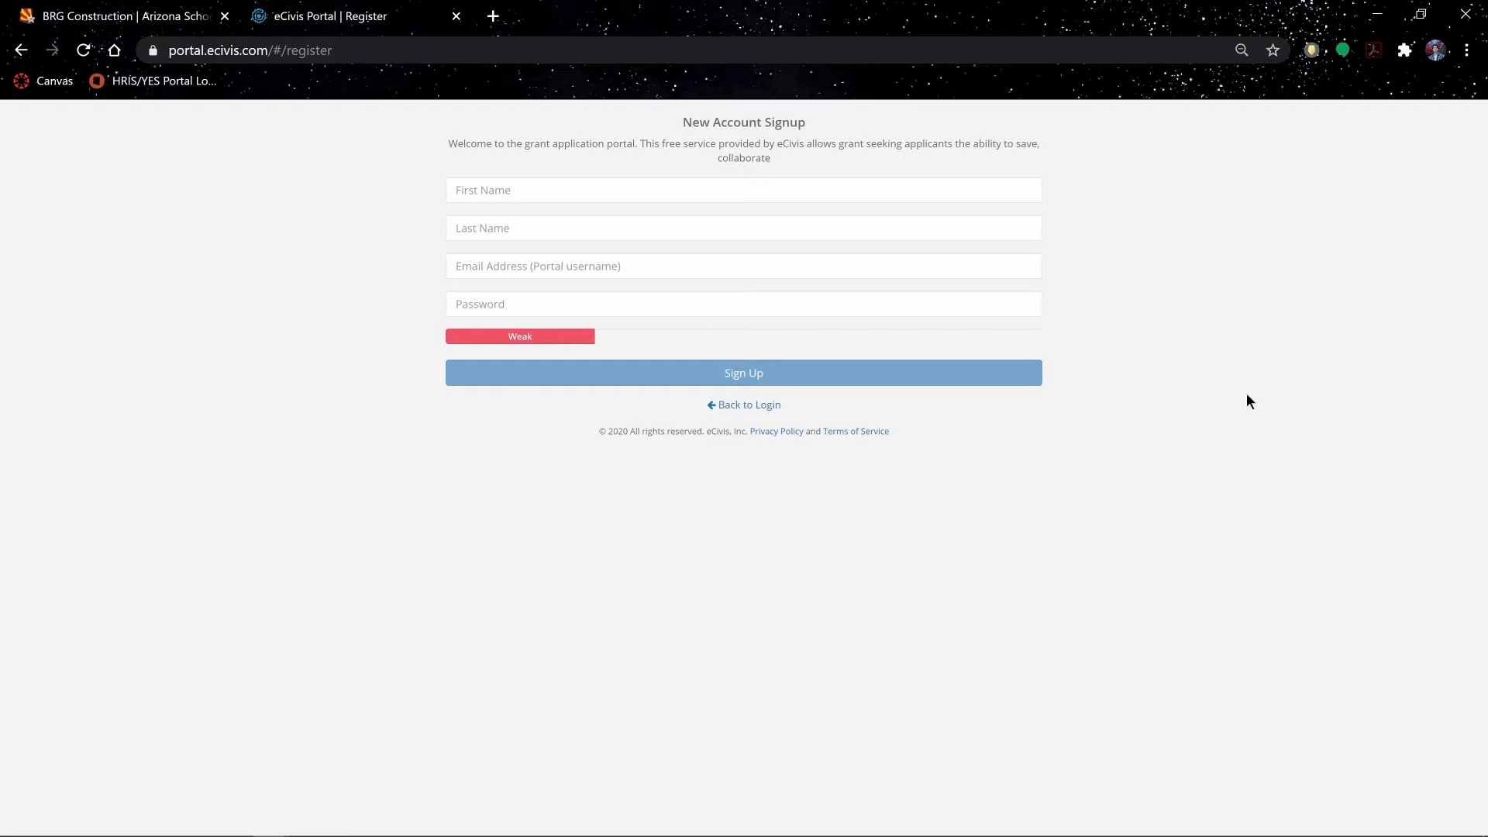
Step: Fill in the applicant's first name, last name, e-mail and password, and submit the signup
left_click(998, 201)
type("John")
key("Tab")
type("Doe")
key("Tab")
type("johndoe@gmail.gov")
key("Tab")
type("•••••••••••••")
left_click(1188, 342)
left_click(750, 376)
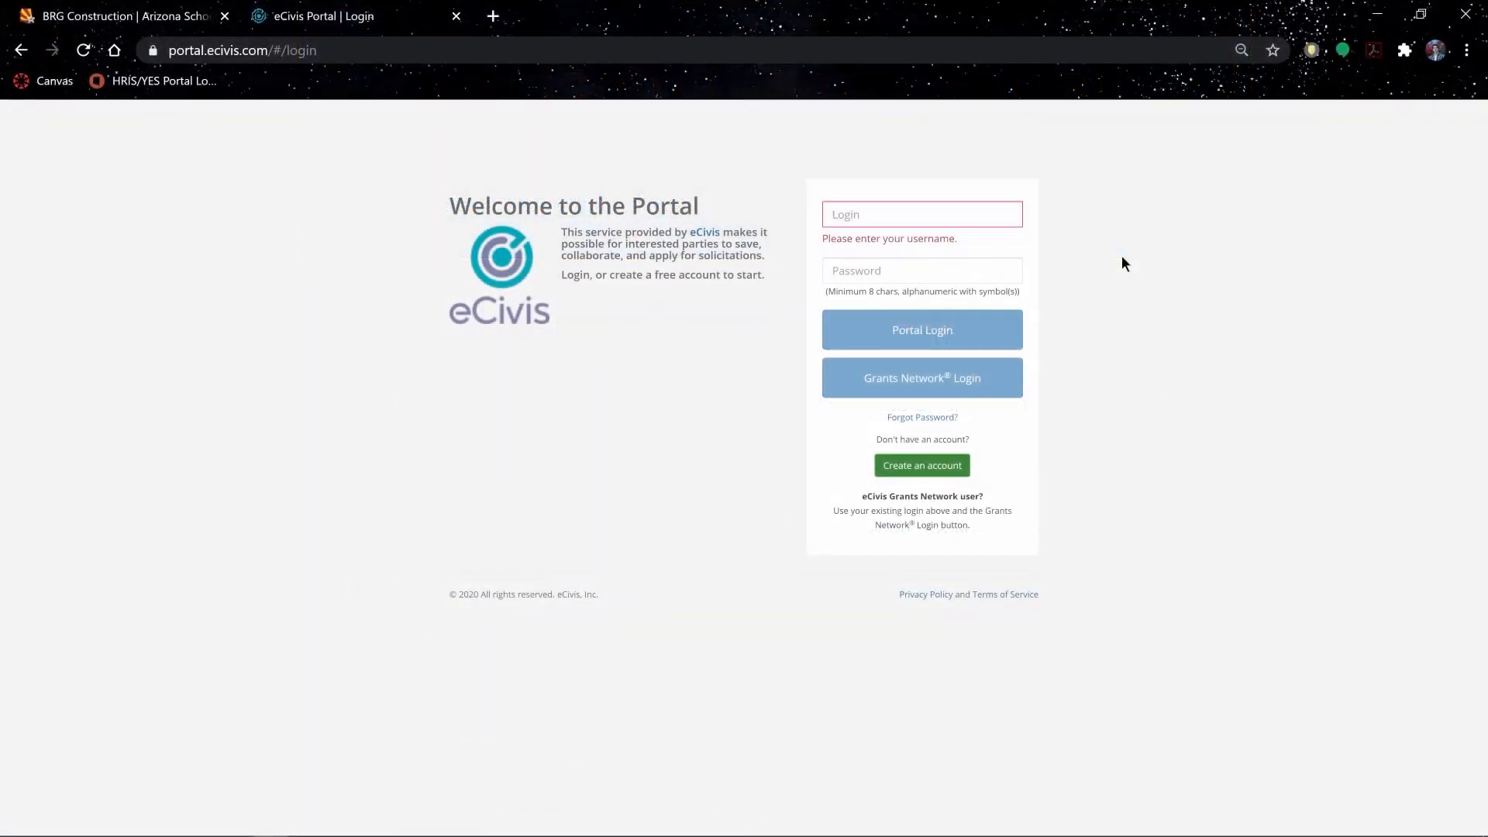
Step: Log in with the account e-mail and password and confirm creating a new application
type("johndoe@")
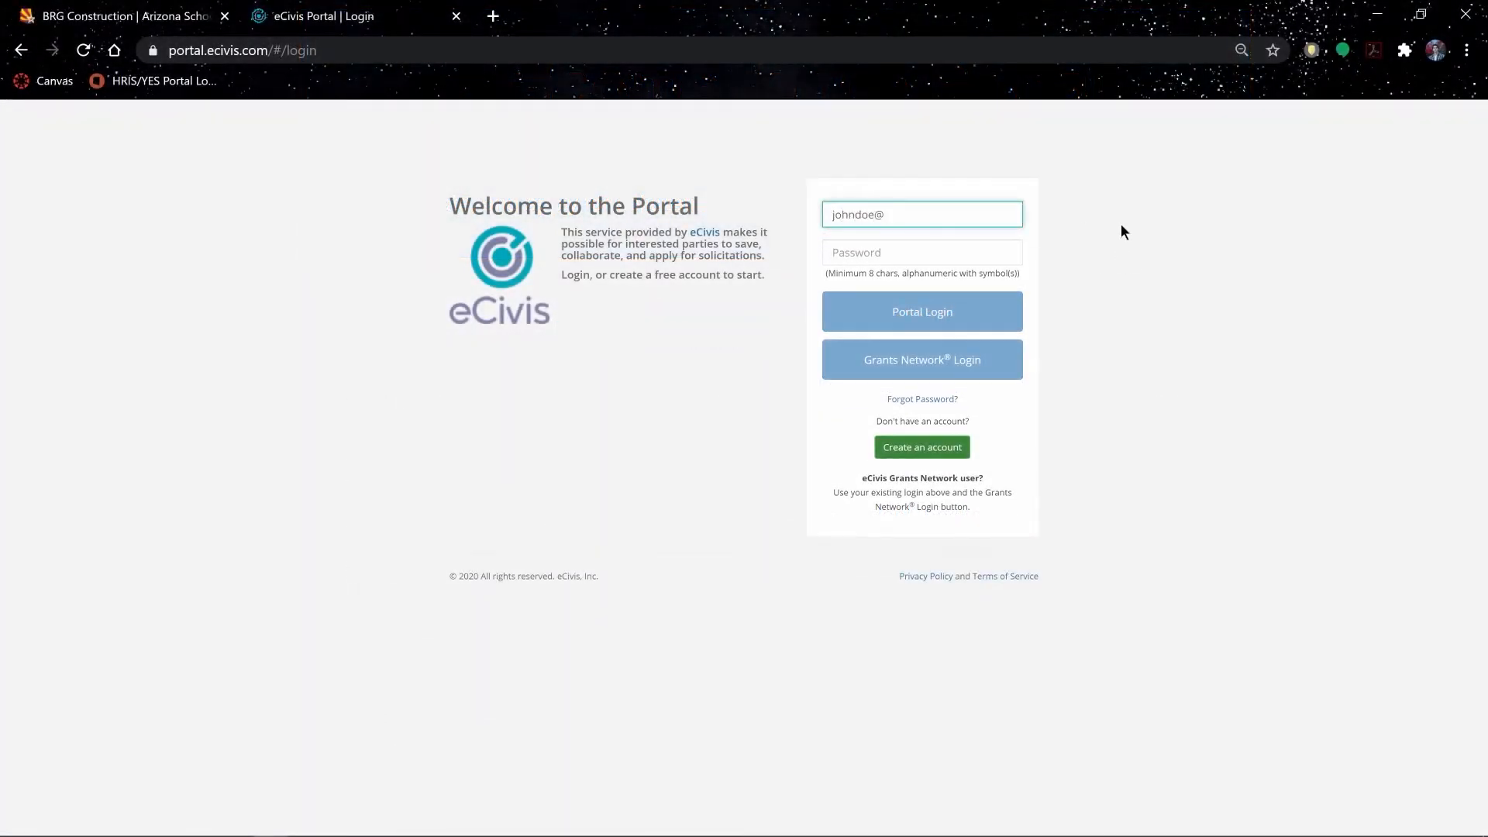
type("gmail.gov")
key("Tab")
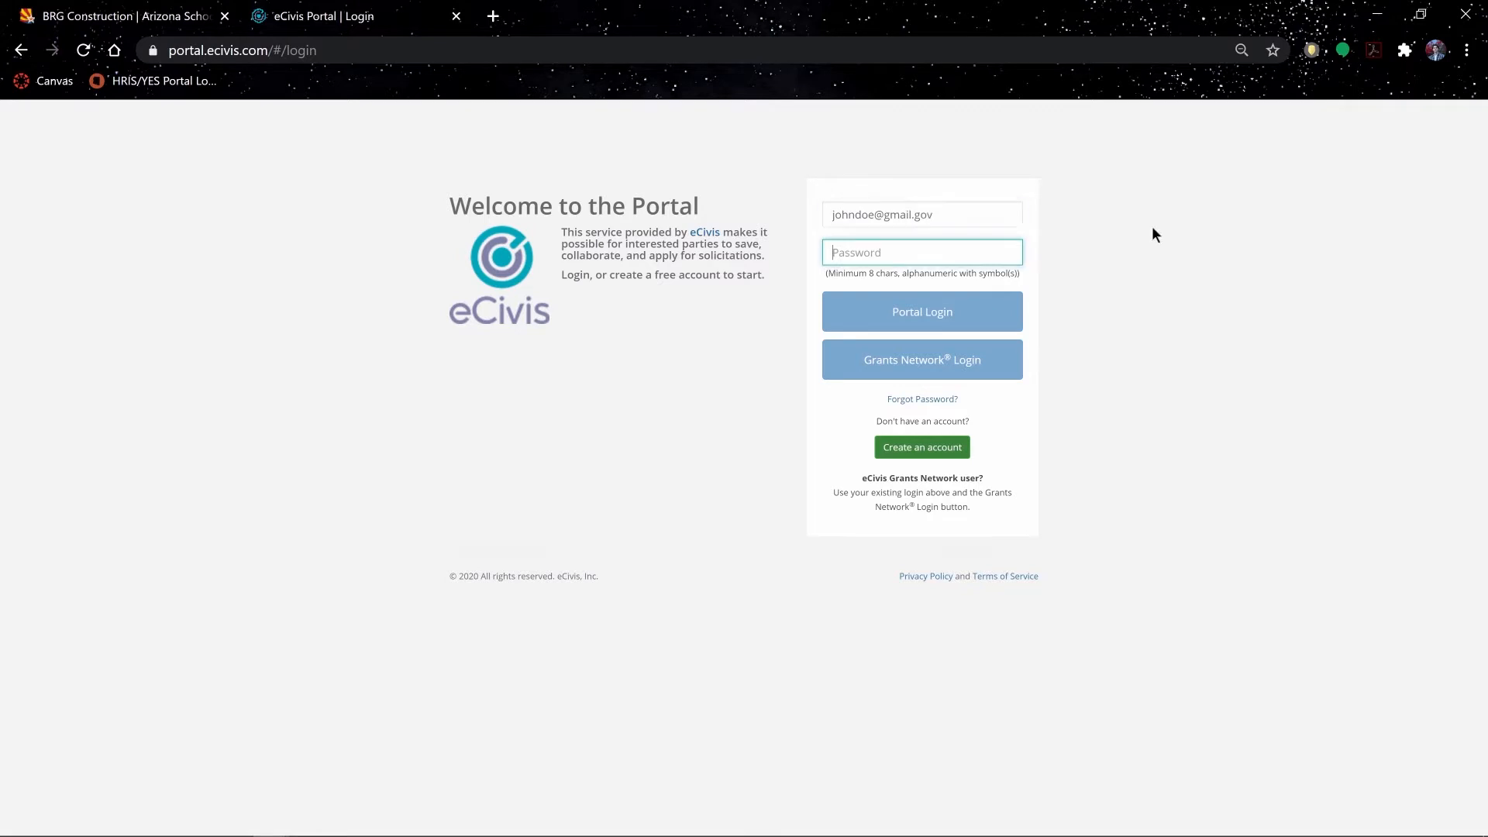
type("************")
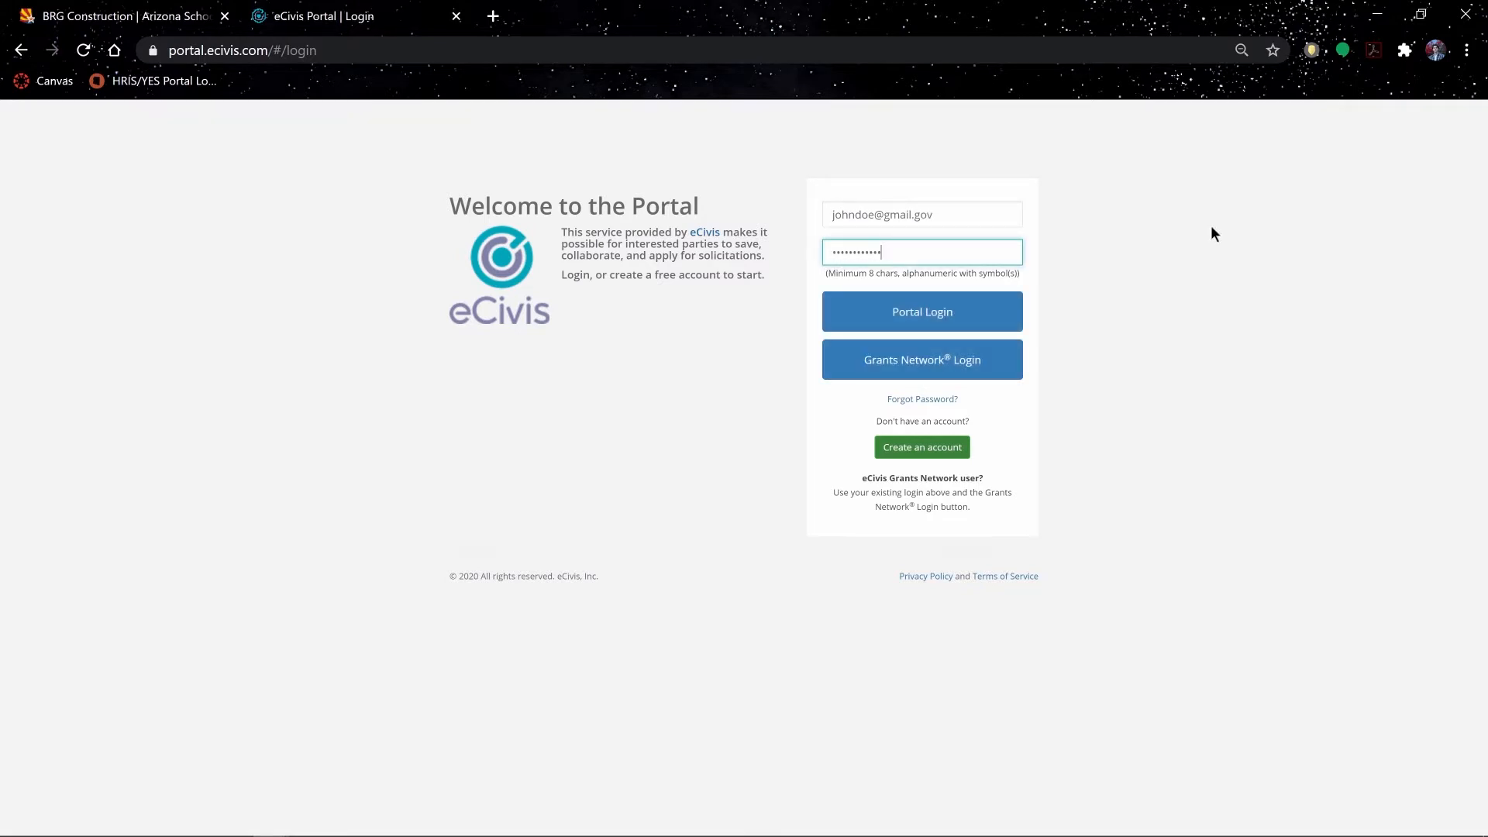
left_click(959, 315)
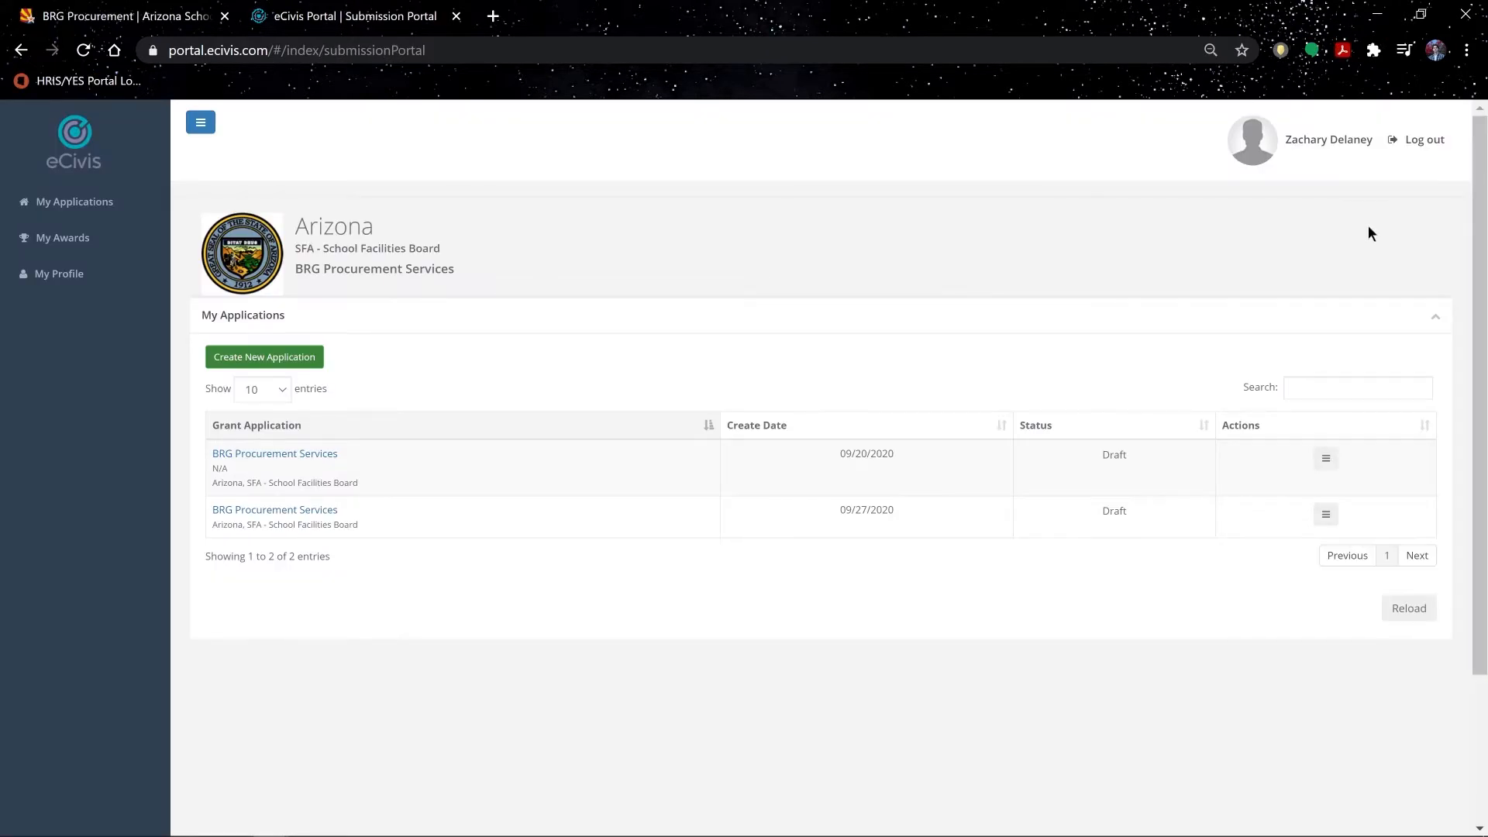
left_click(288, 361)
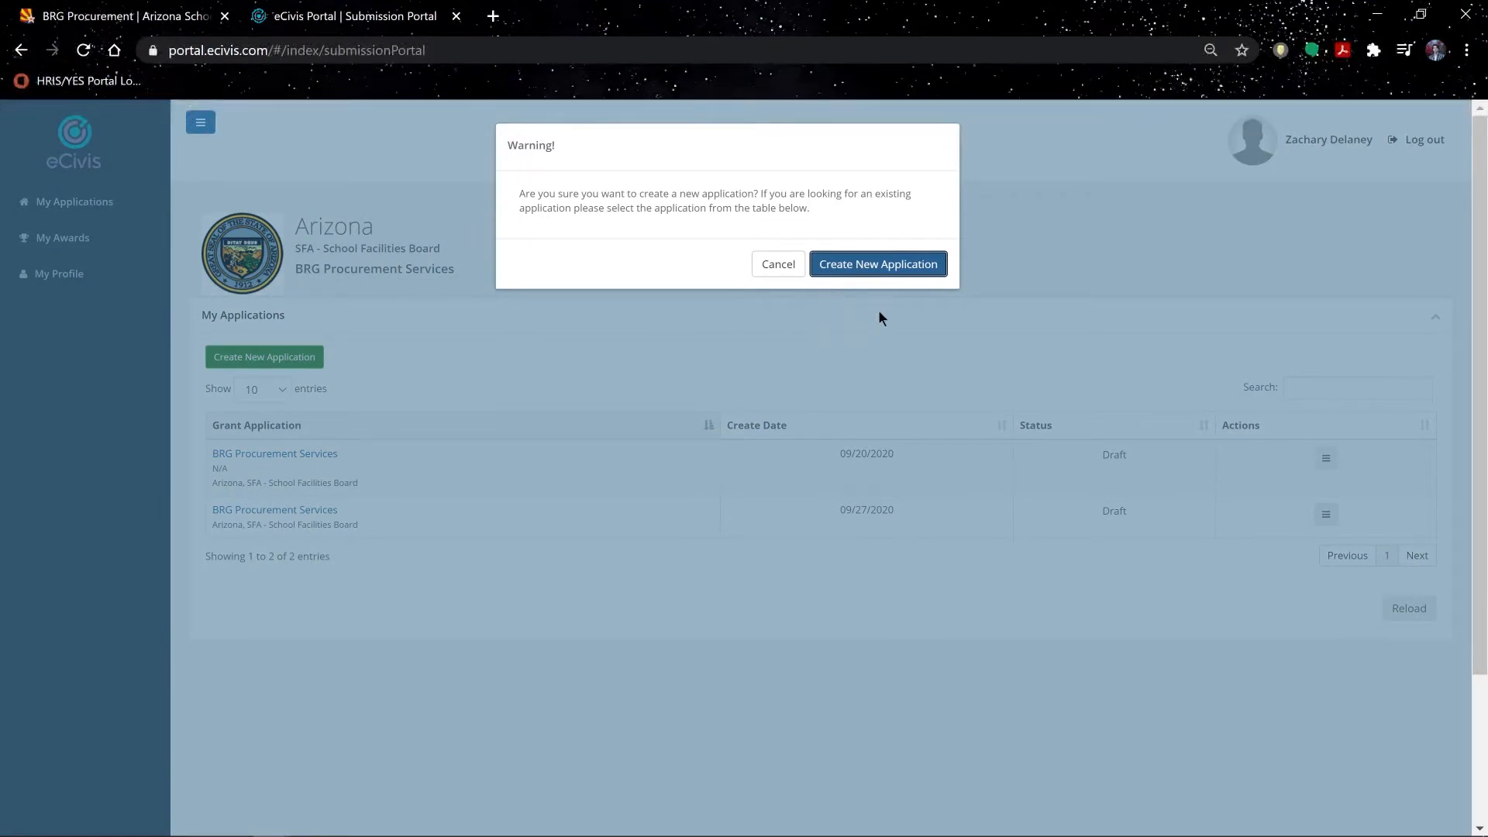
left_click(886, 267)
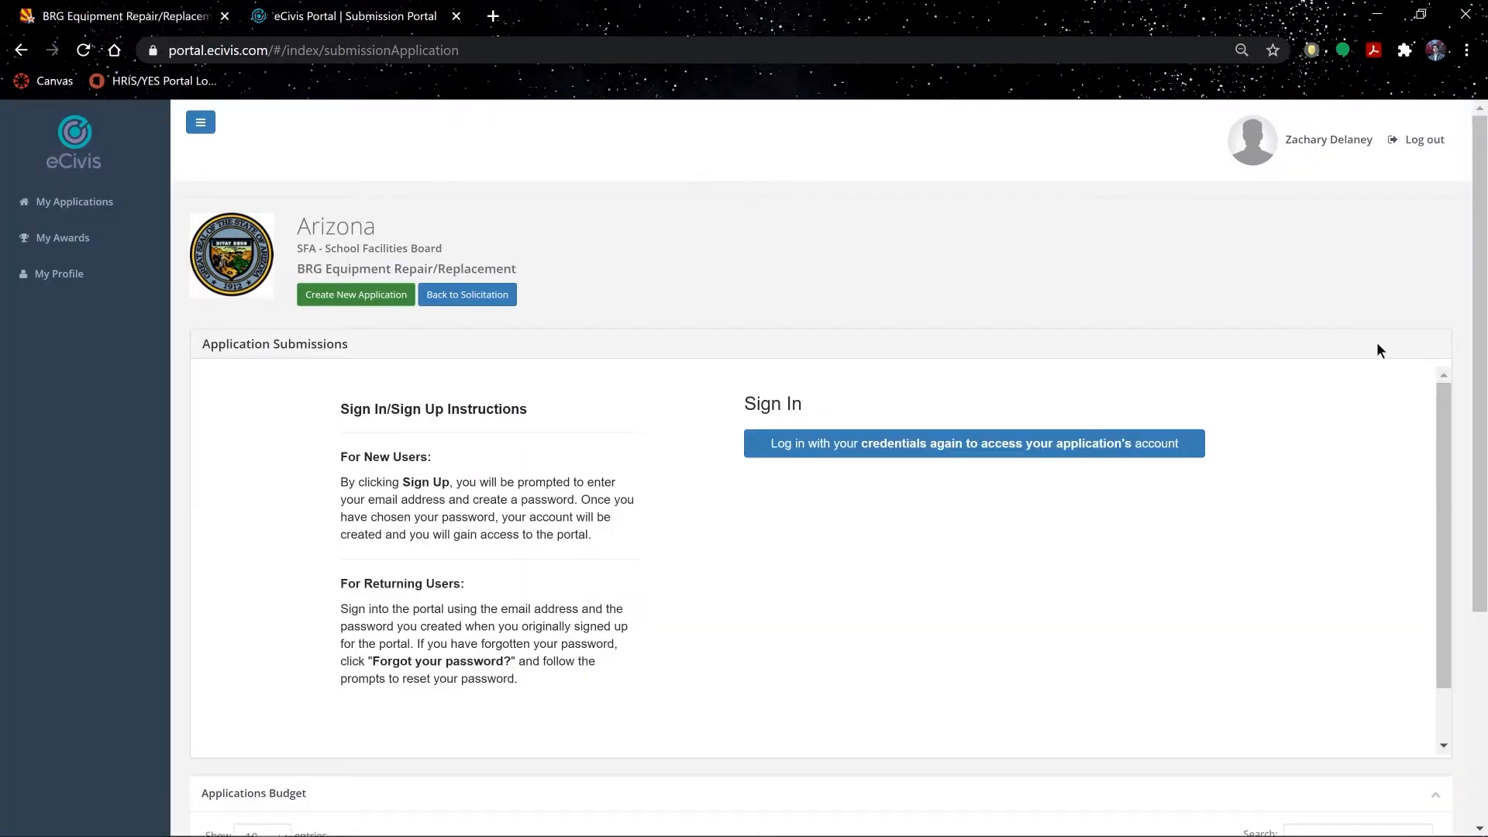
Step: Sign in again through Portal Login using the account e-mail and password
left_click(1016, 454)
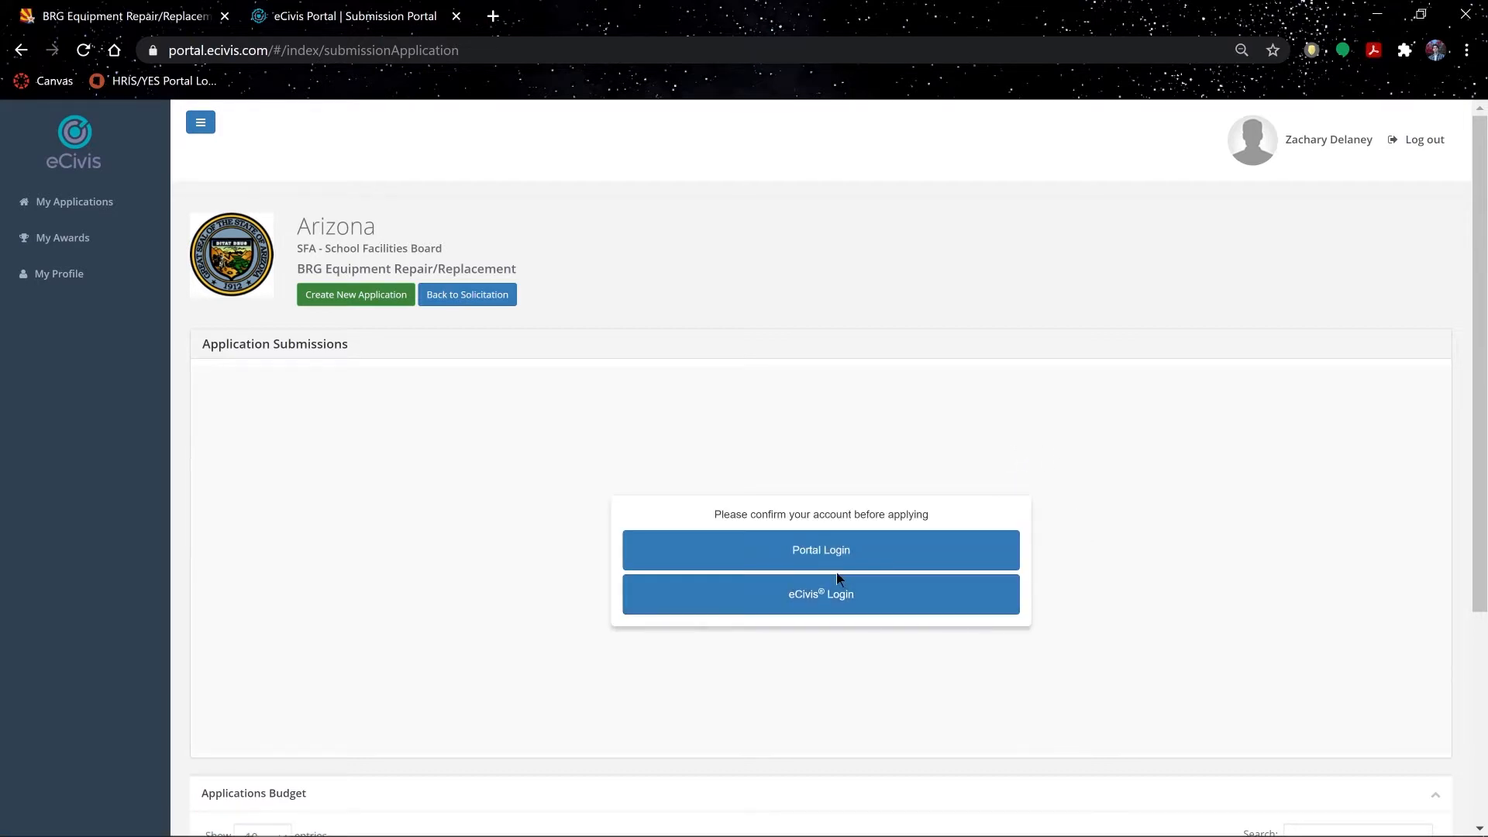
left_click(838, 551)
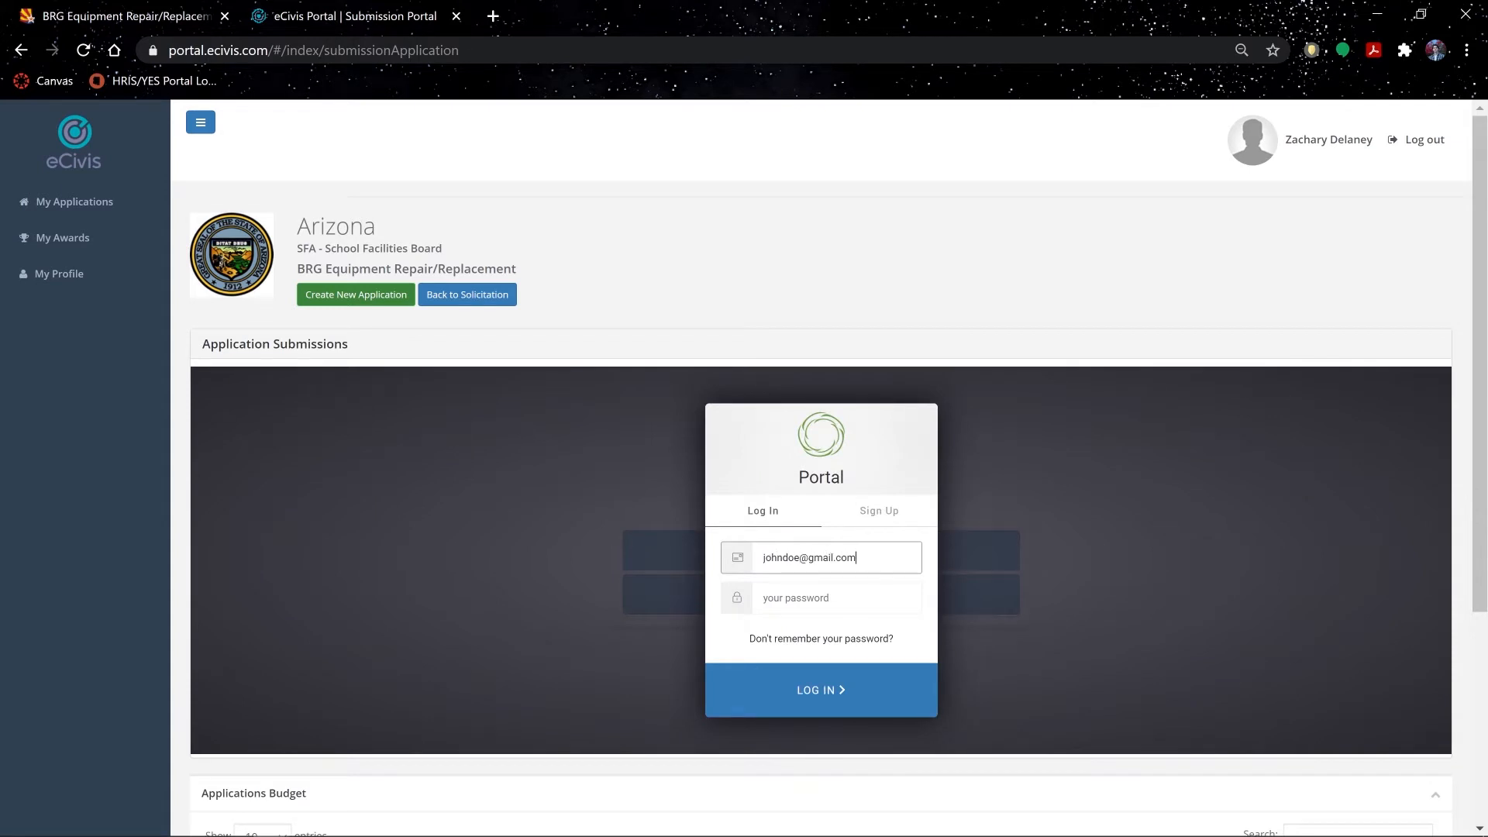
type("••••••••••")
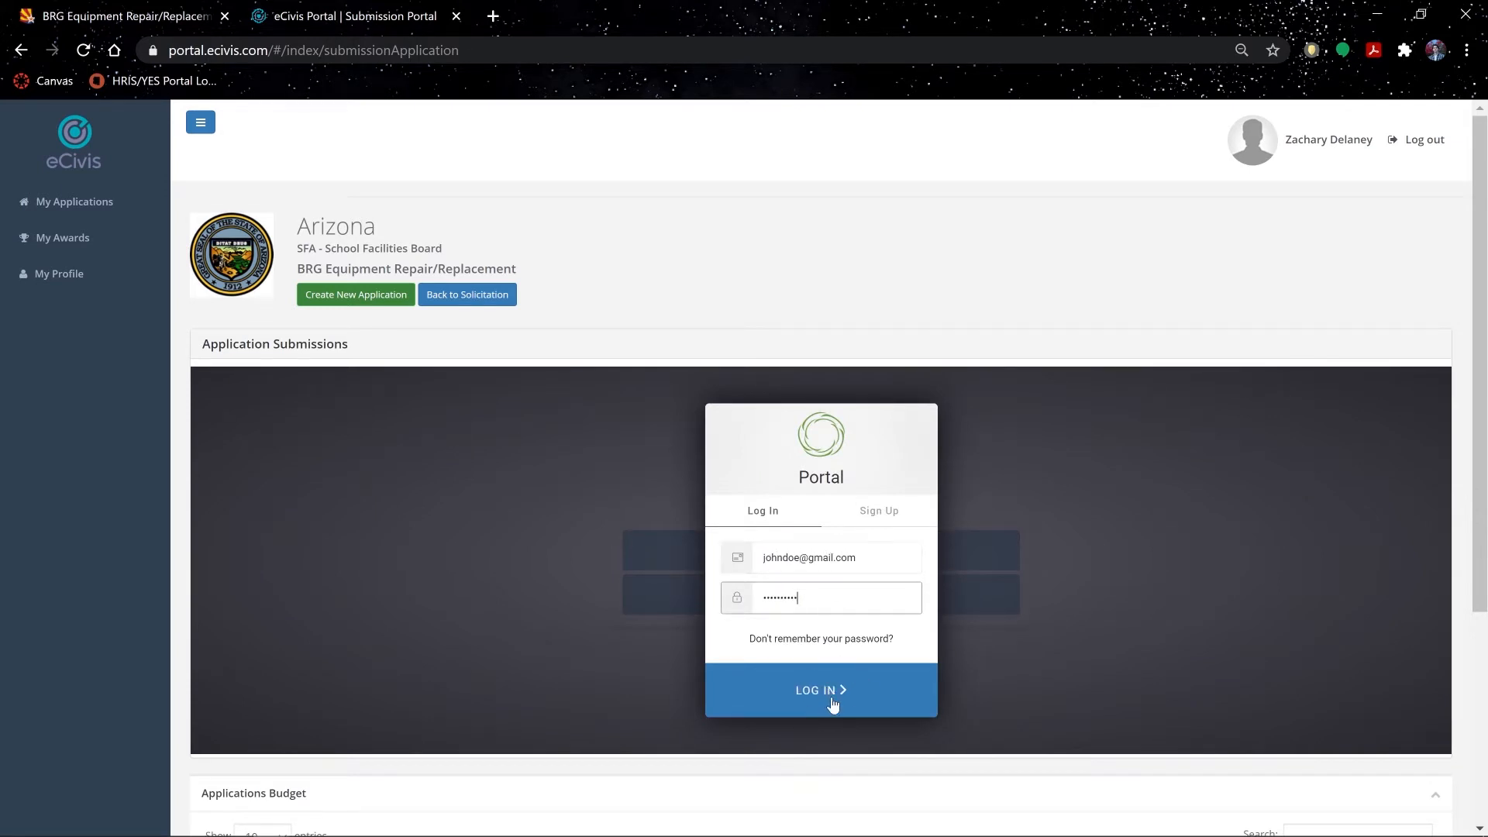
left_click(834, 704)
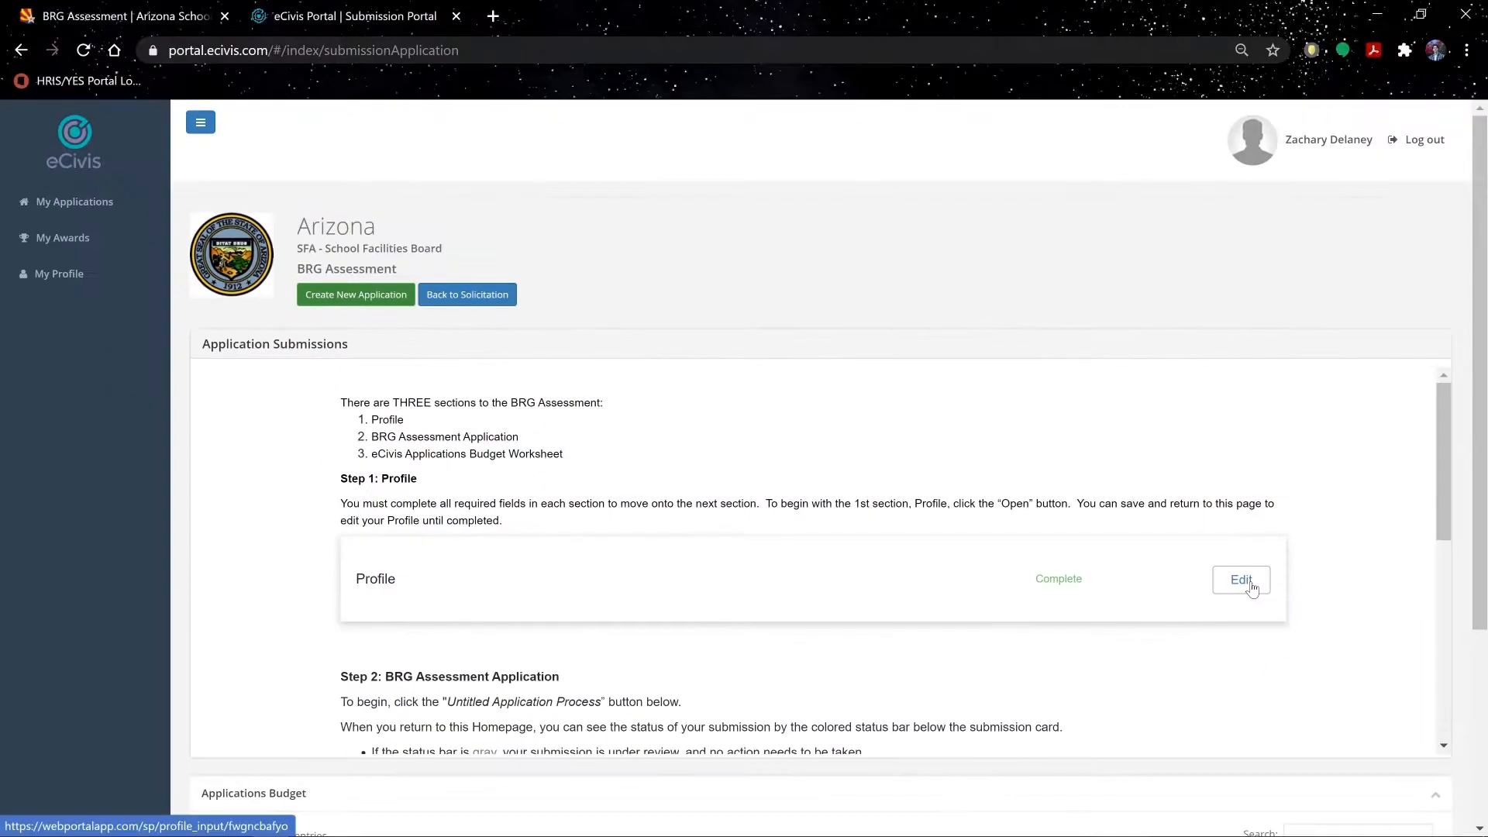
Step: Open the Profile row's Applicant Information form, review it and save the changes
left_click(1250, 589)
left_click(1242, 580)
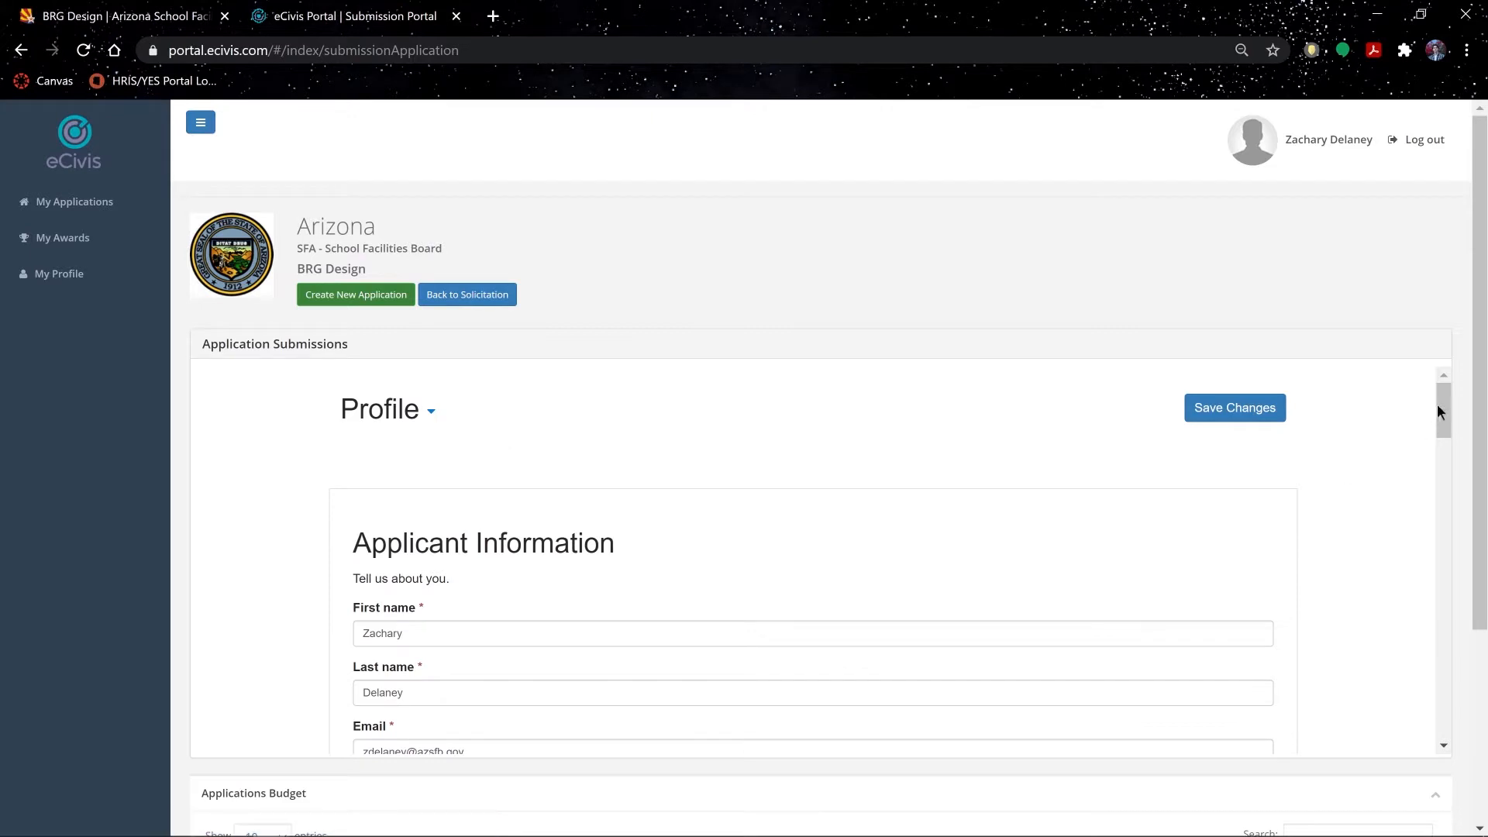
left_click_drag(1445, 411, 1450, 440)
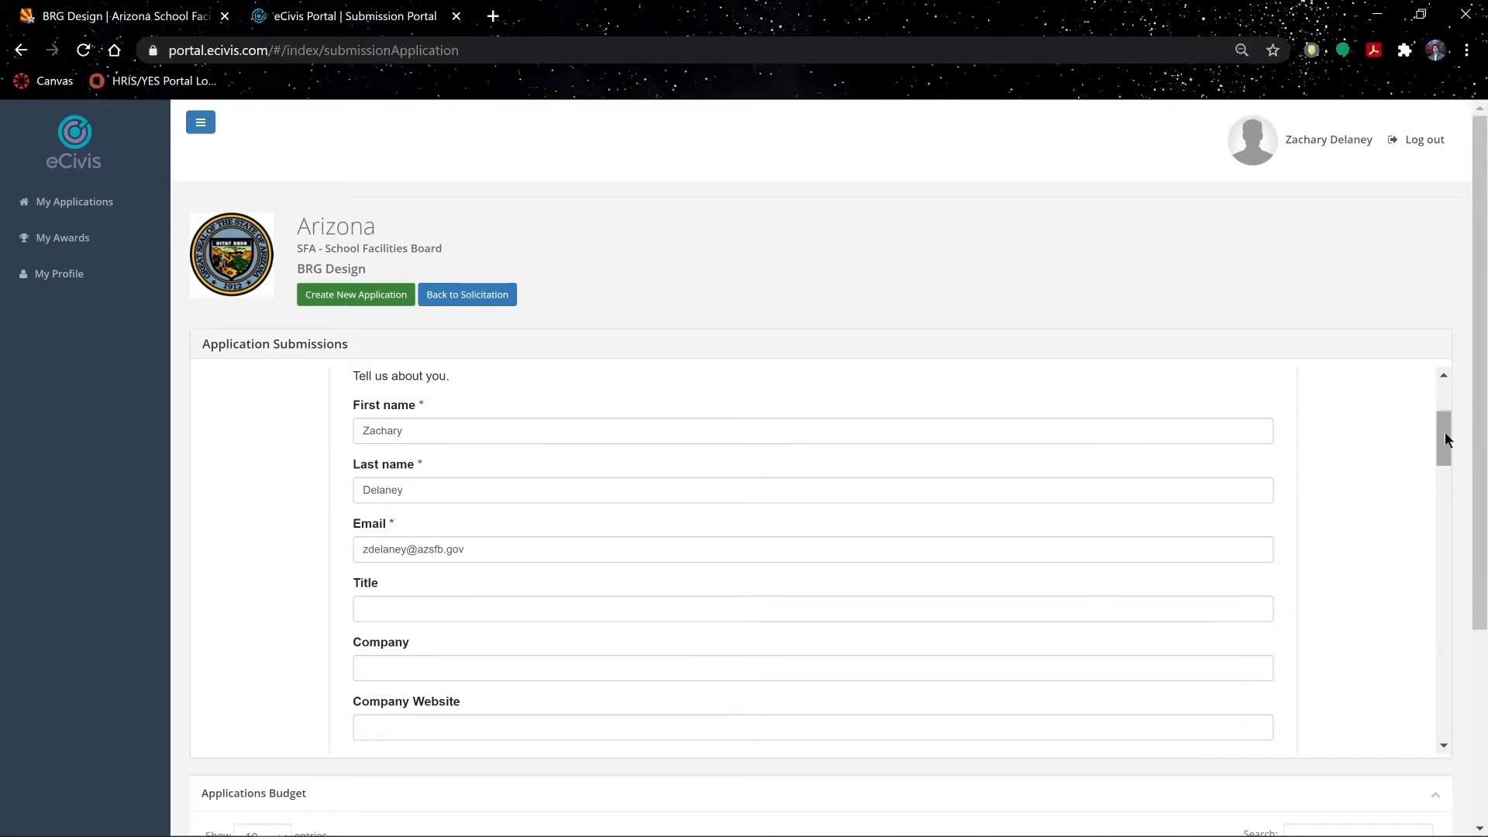
left_click_drag(1445, 436, 1421, 620)
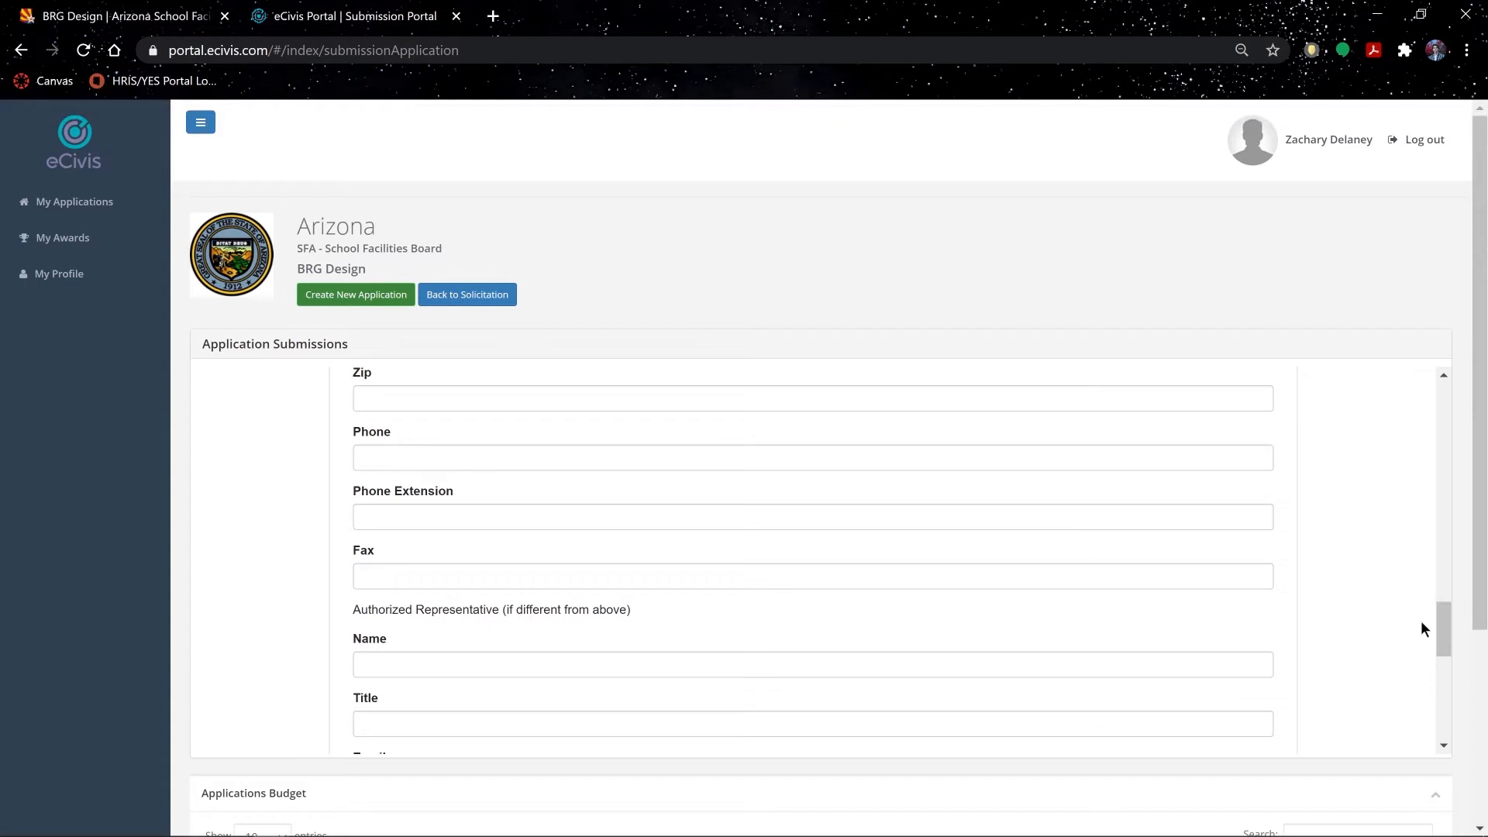
left_click_drag(1444, 623, 1446, 723)
left_click(1265, 621)
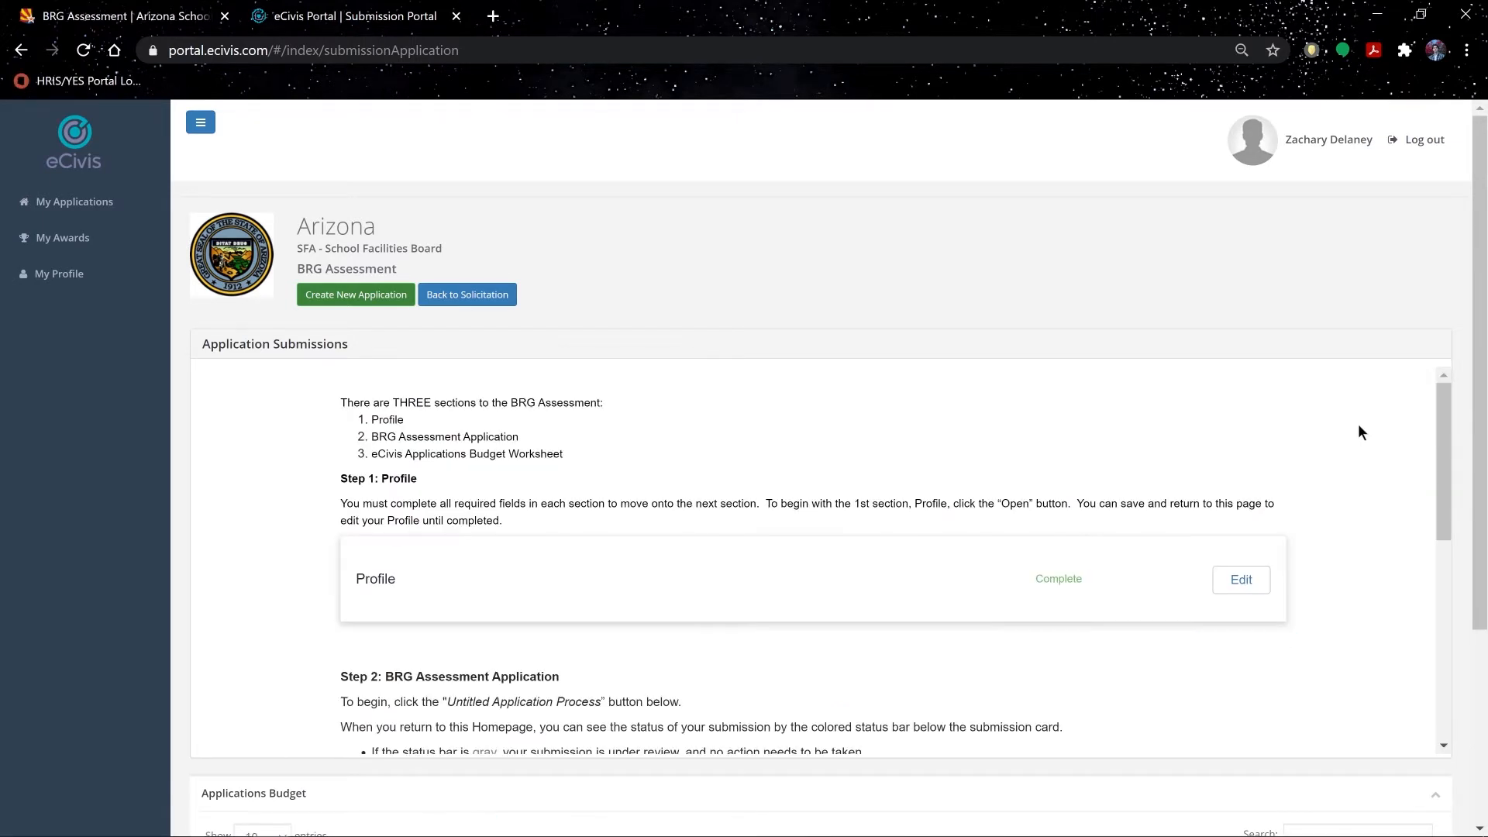
Step: Open the Untitled application submission and its application form
left_click_drag(1444, 431, 1445, 621)
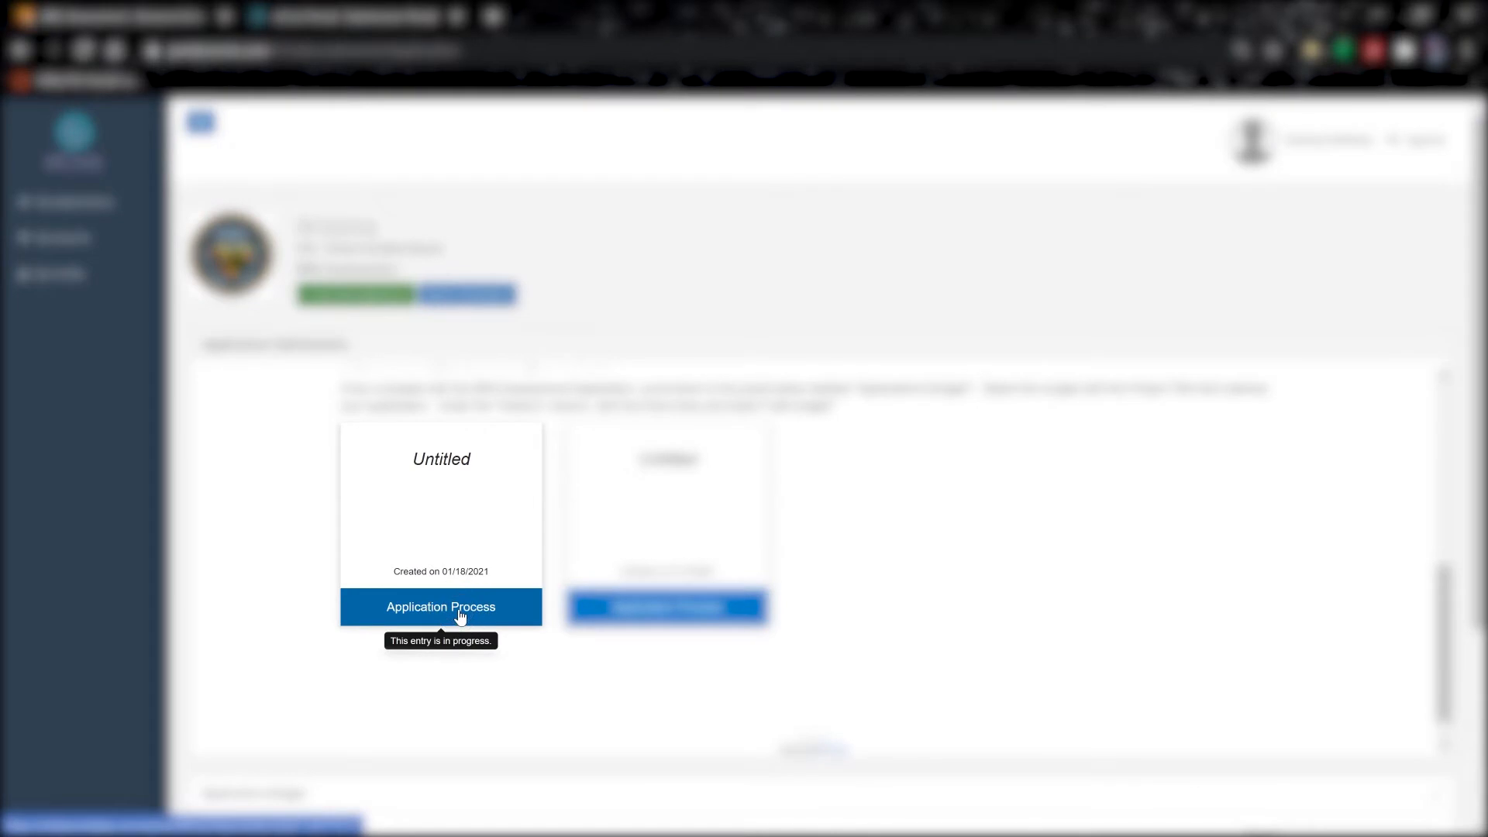
left_click(460, 616)
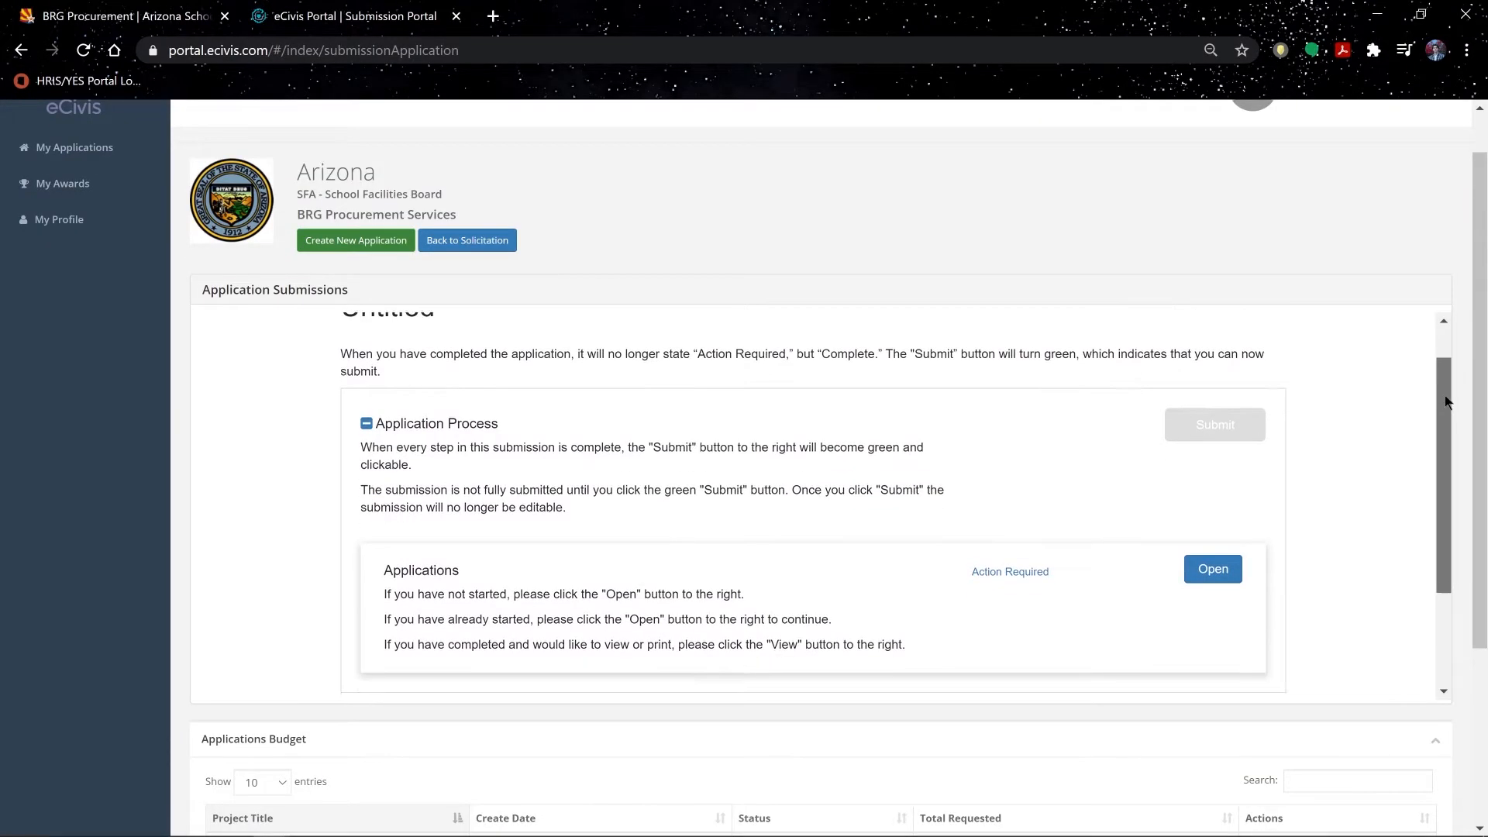
left_click_drag(1446, 410, 1448, 465)
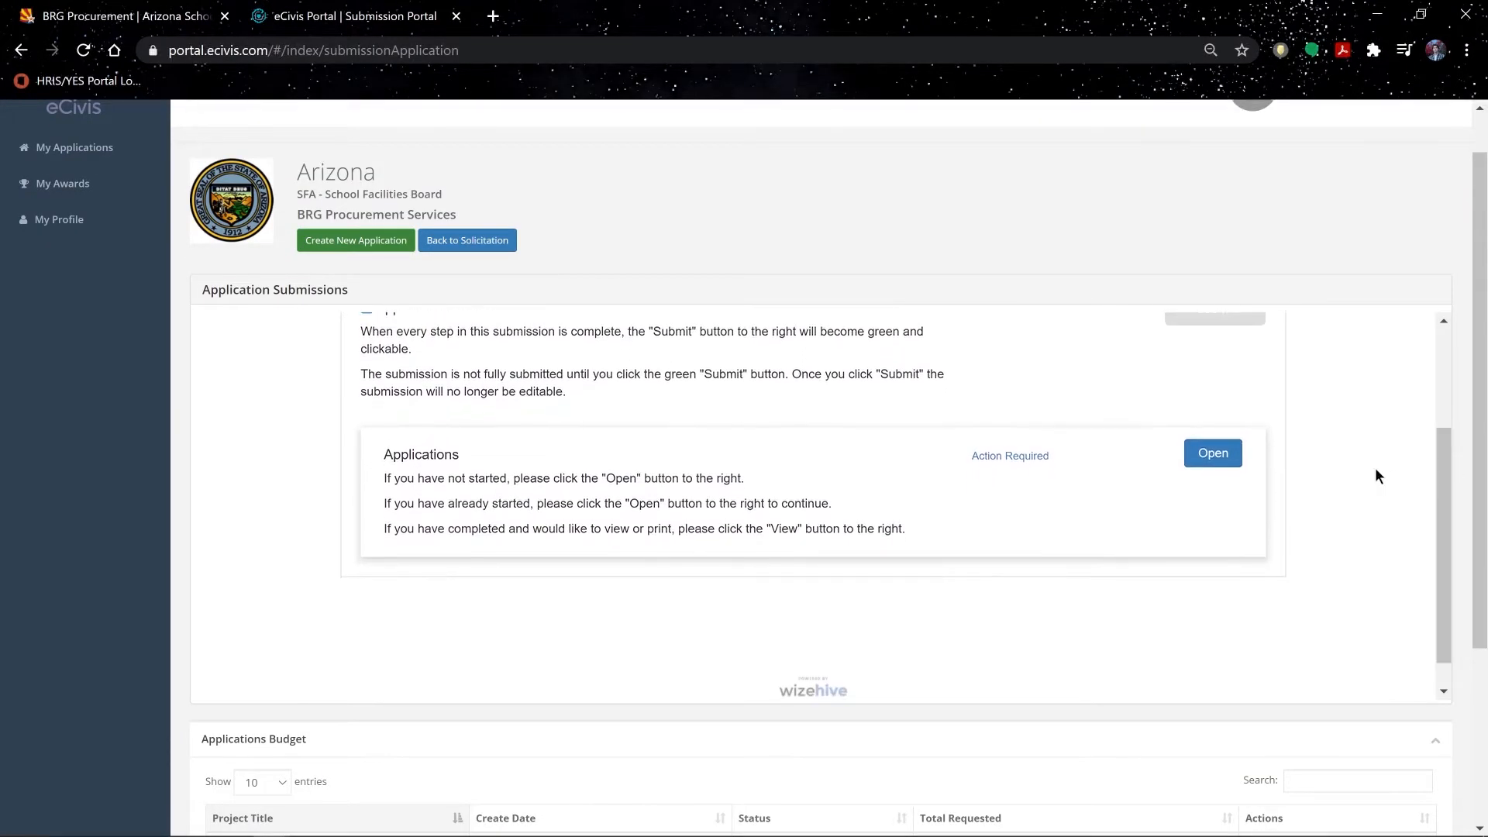
left_click(1212, 455)
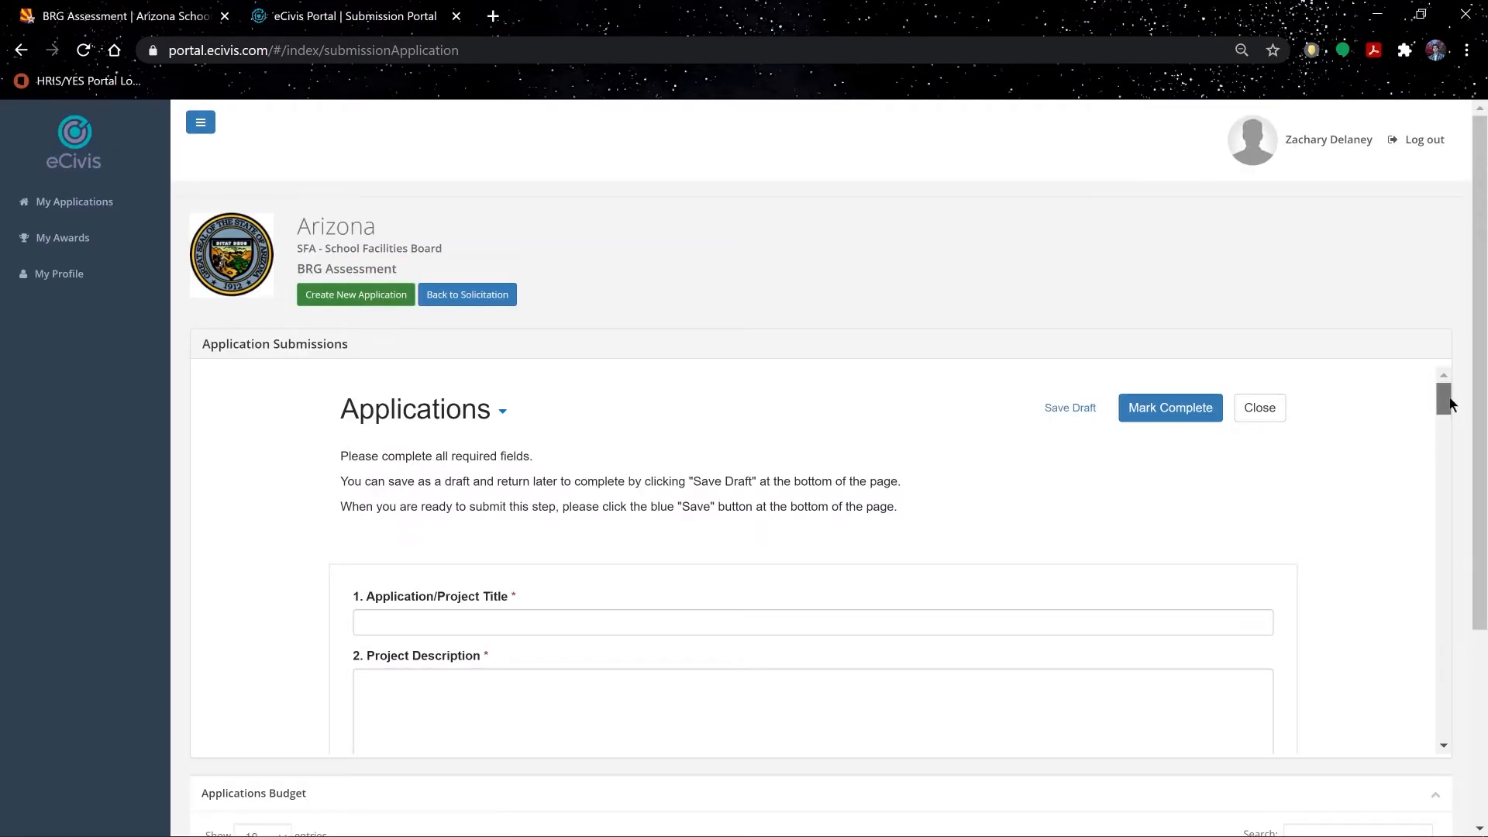
left_click_drag(1450, 403, 1450, 413)
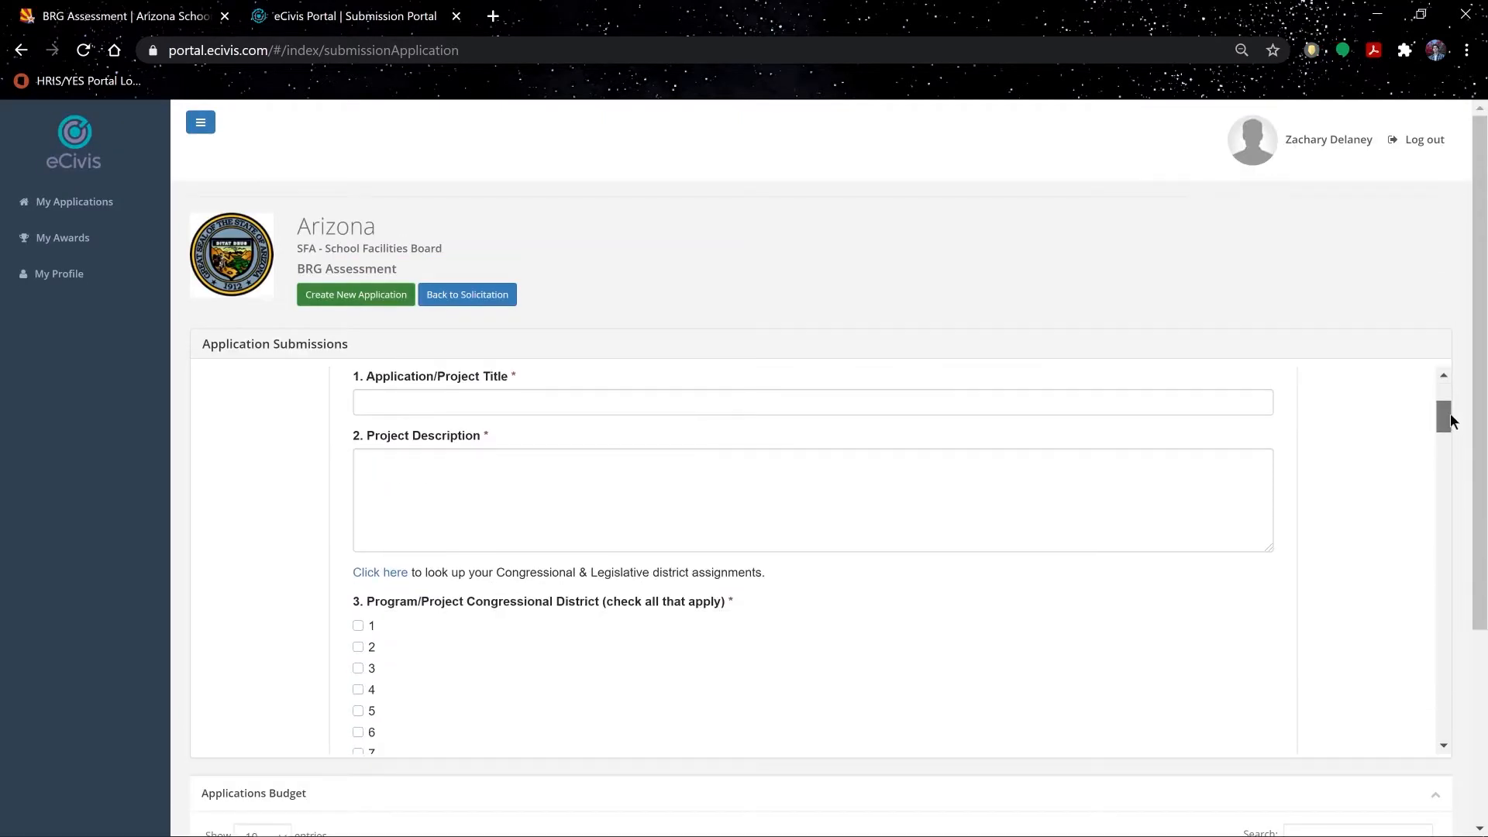
Step: Enter the title 'School name, deficiency, buildings' and description 'Description of deficiency'
left_click(517, 329)
type("Sch")
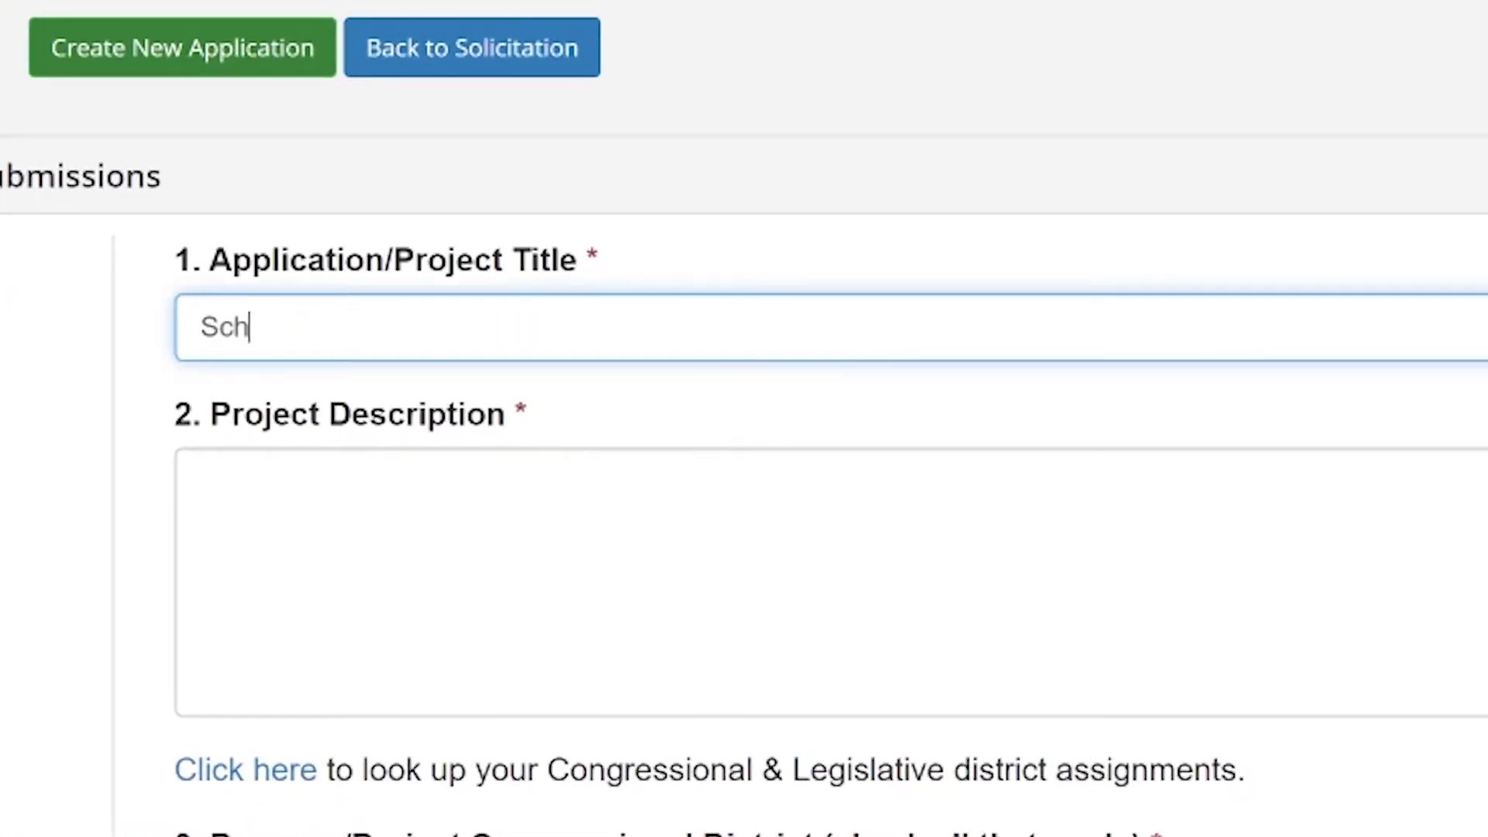
type("ool name, deficiency, buid")
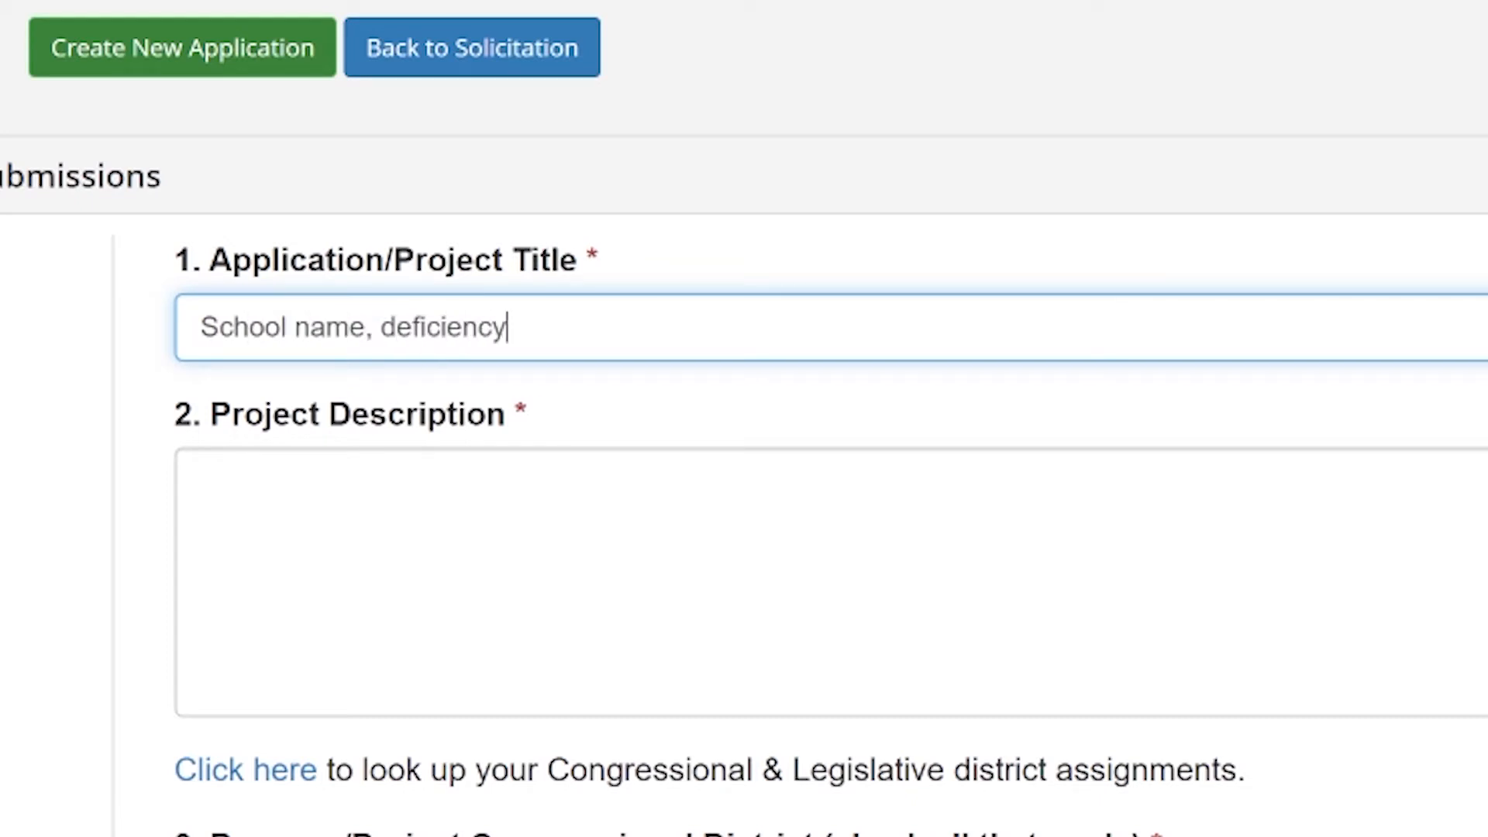
key("BackSpace")
key("BackSpace")
key("BackSpace")
type("uildings")
key("Tab")
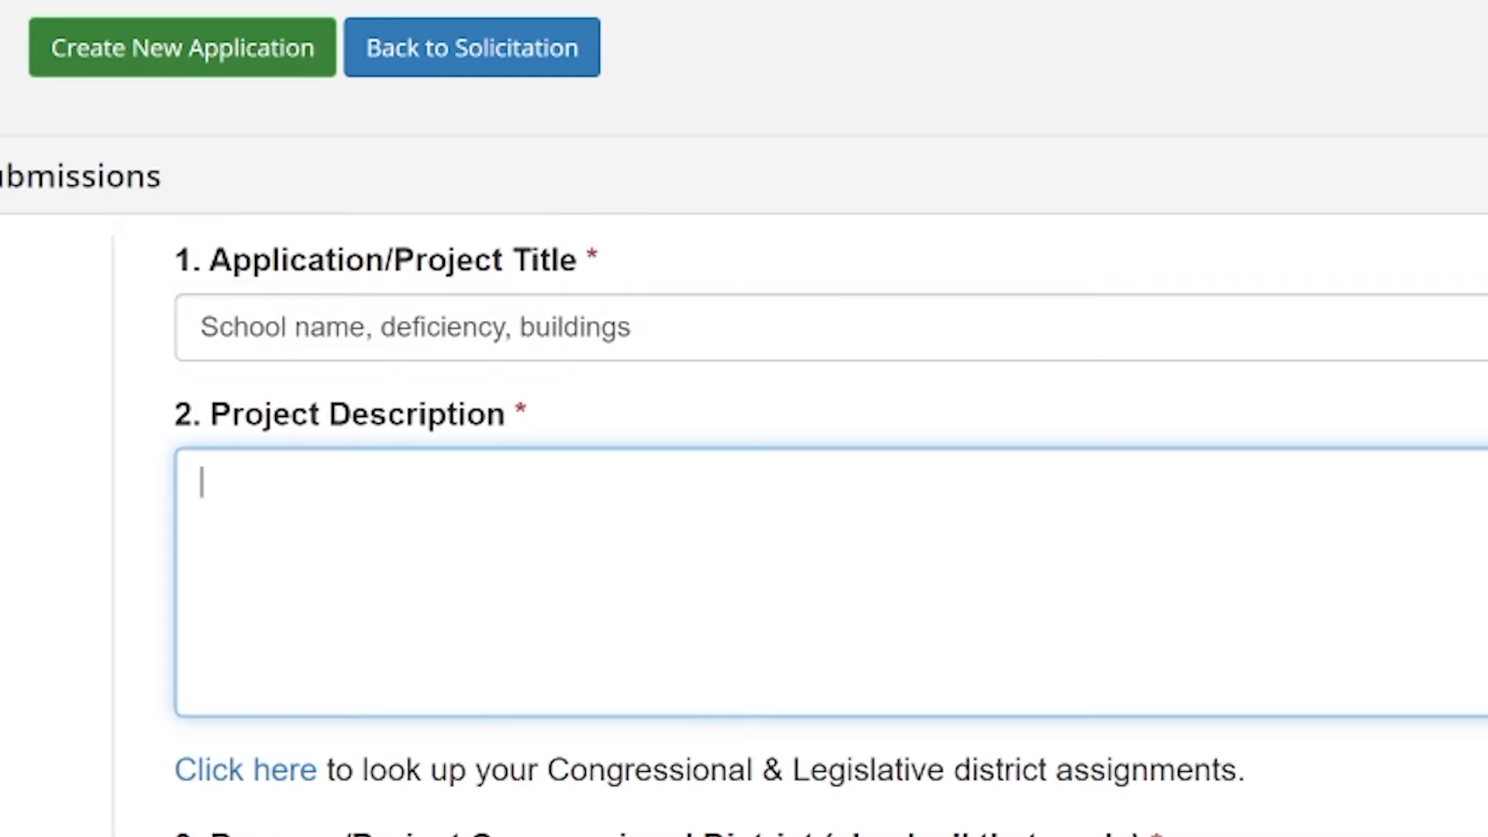
type("Description of def")
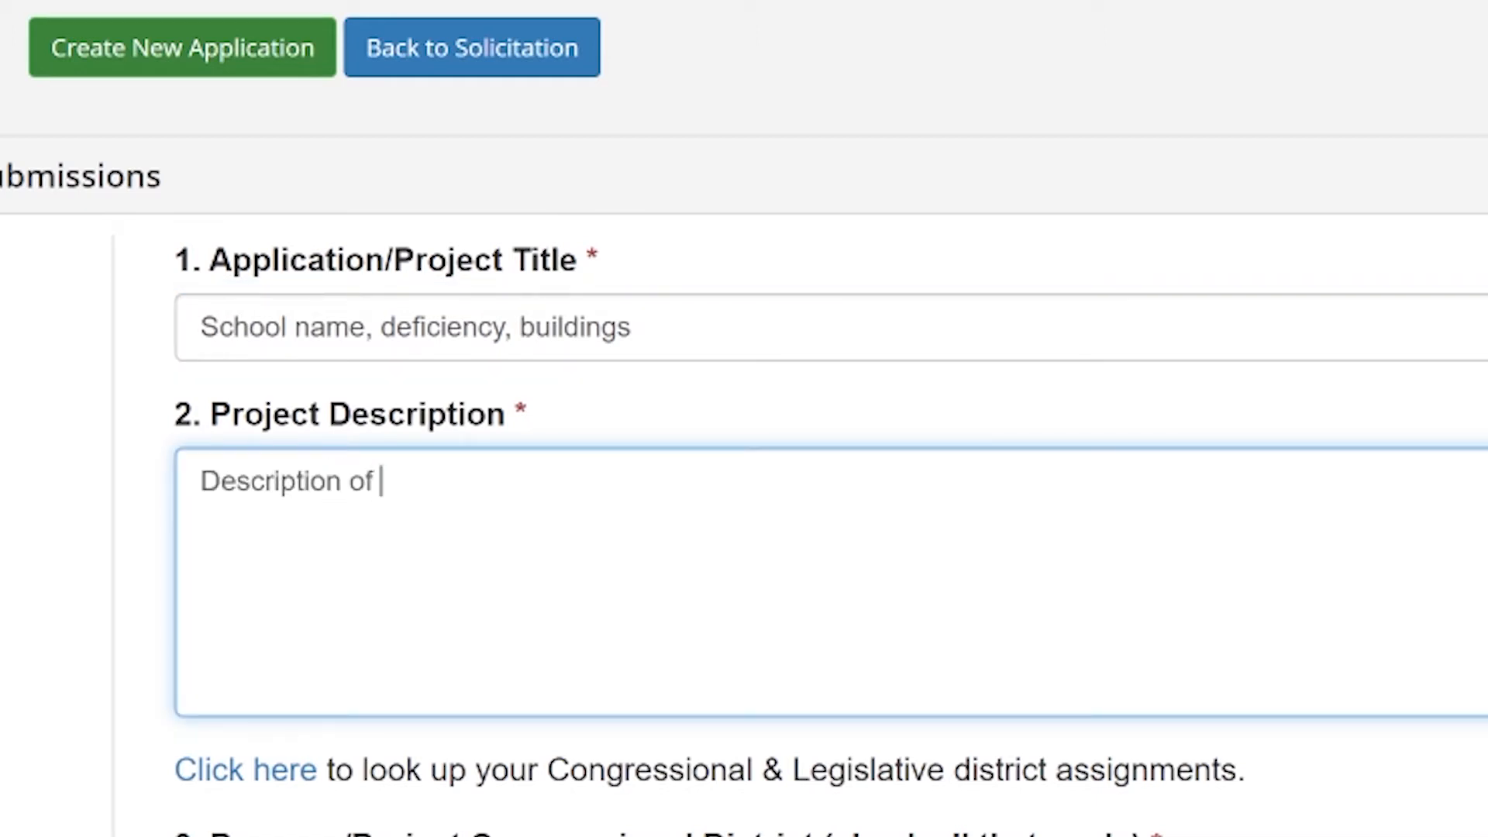
type("iciency")
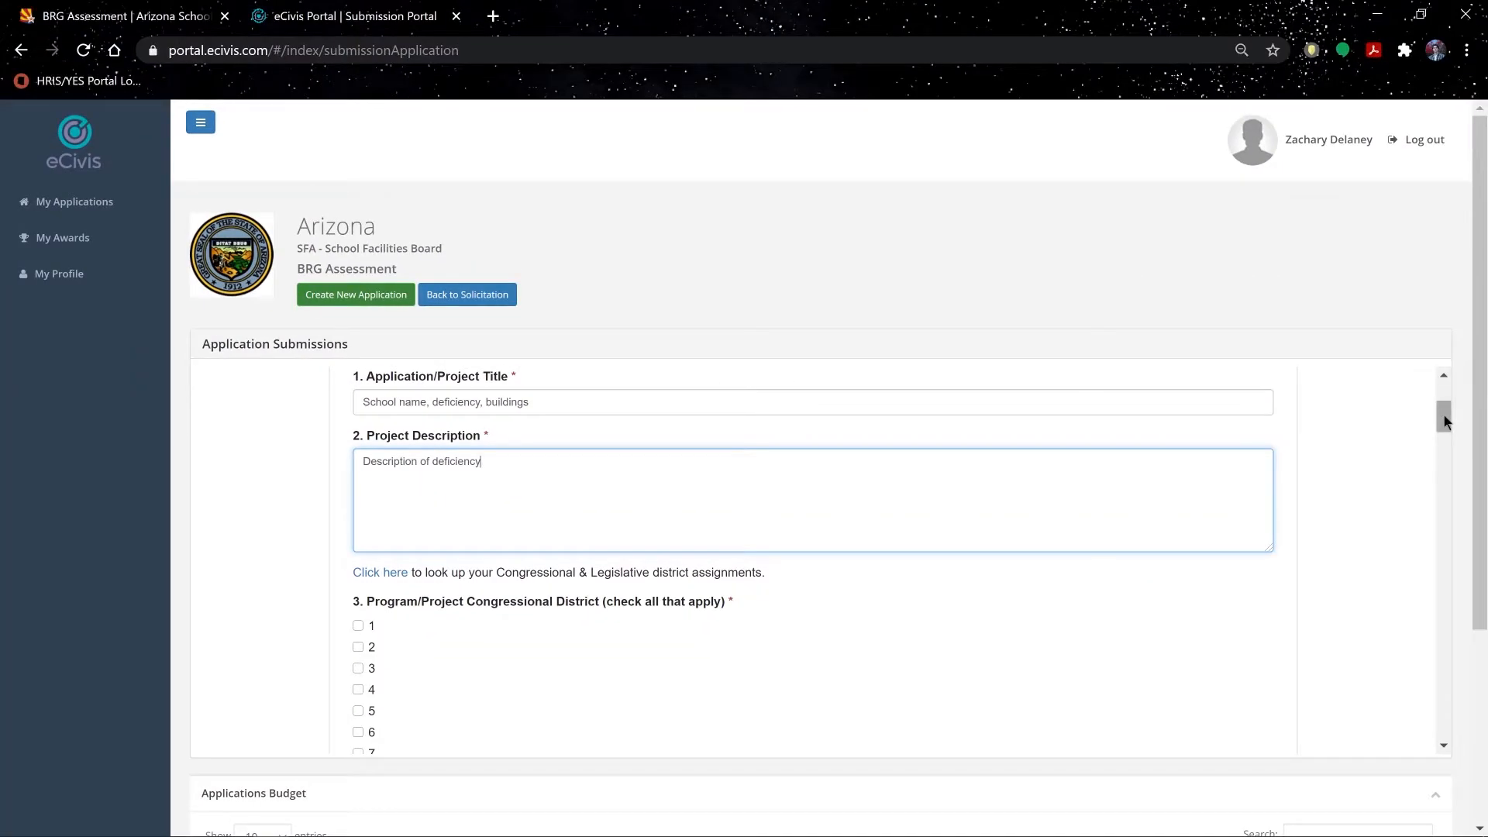
Step: Follow the Congressional and Legislative district lookup link
left_click_drag(1444, 419, 1445, 434)
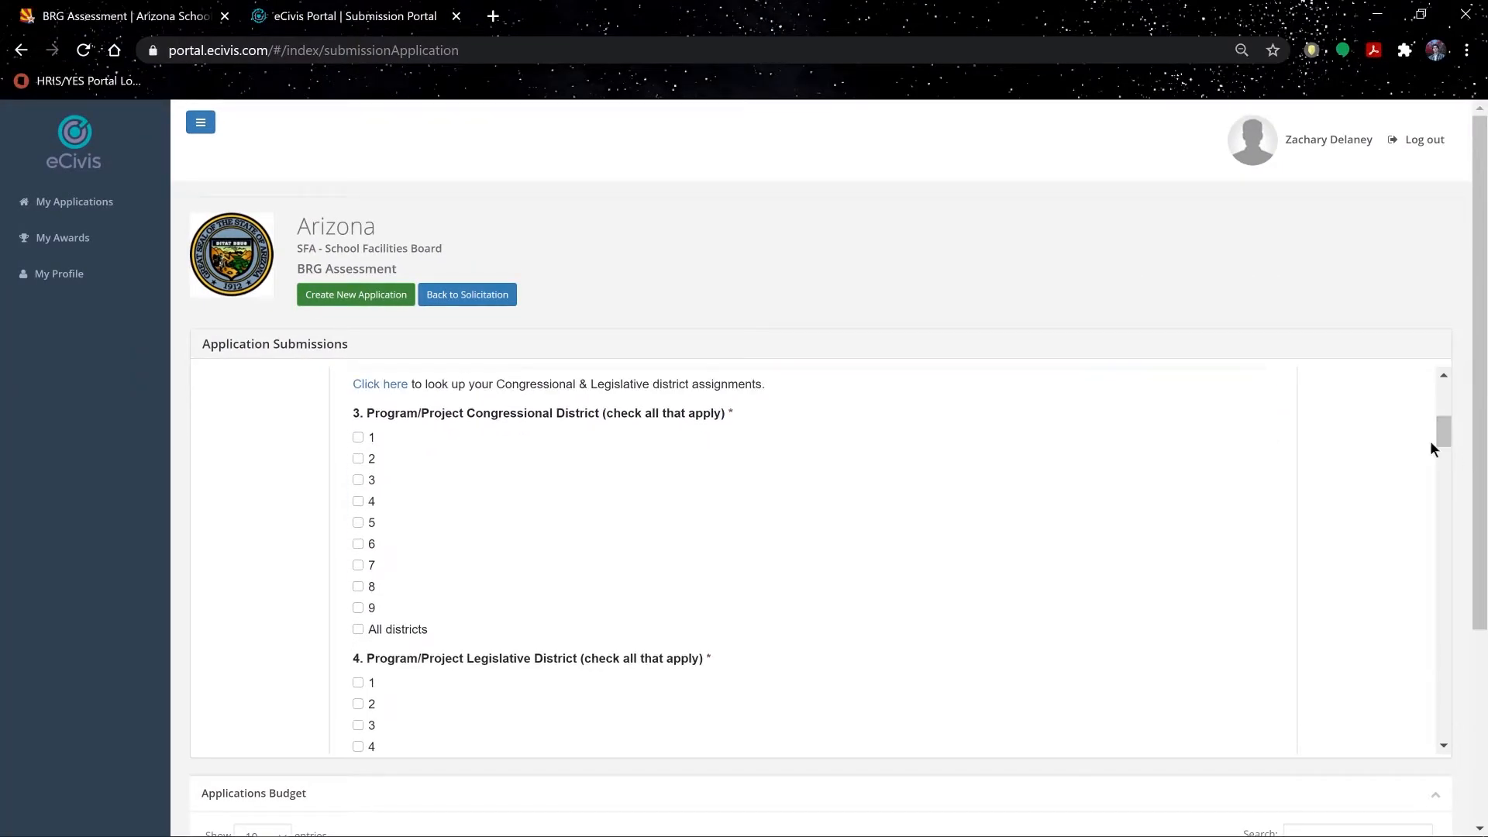
left_click(398, 389)
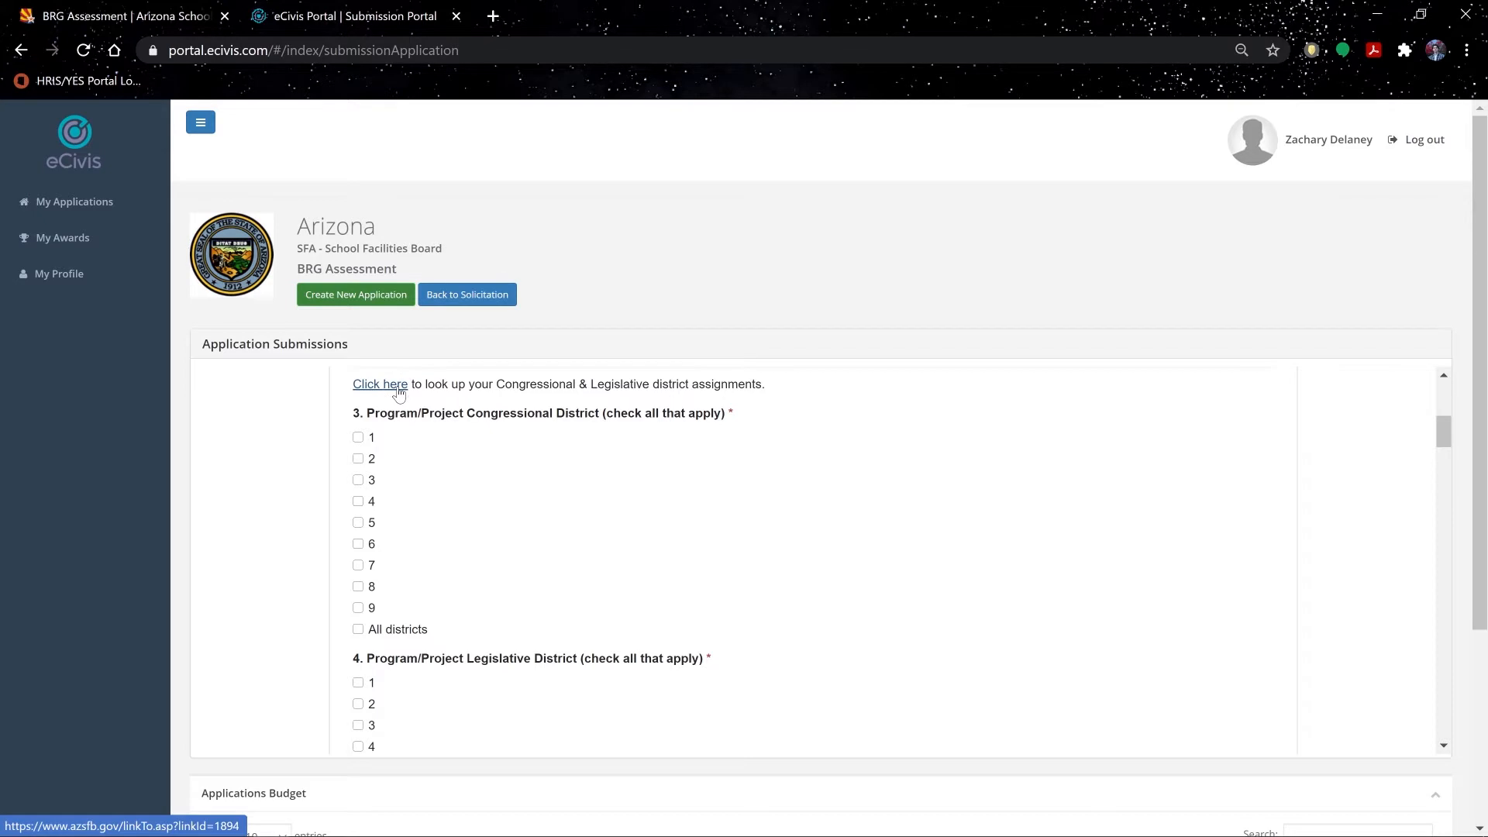
left_click(397, 388)
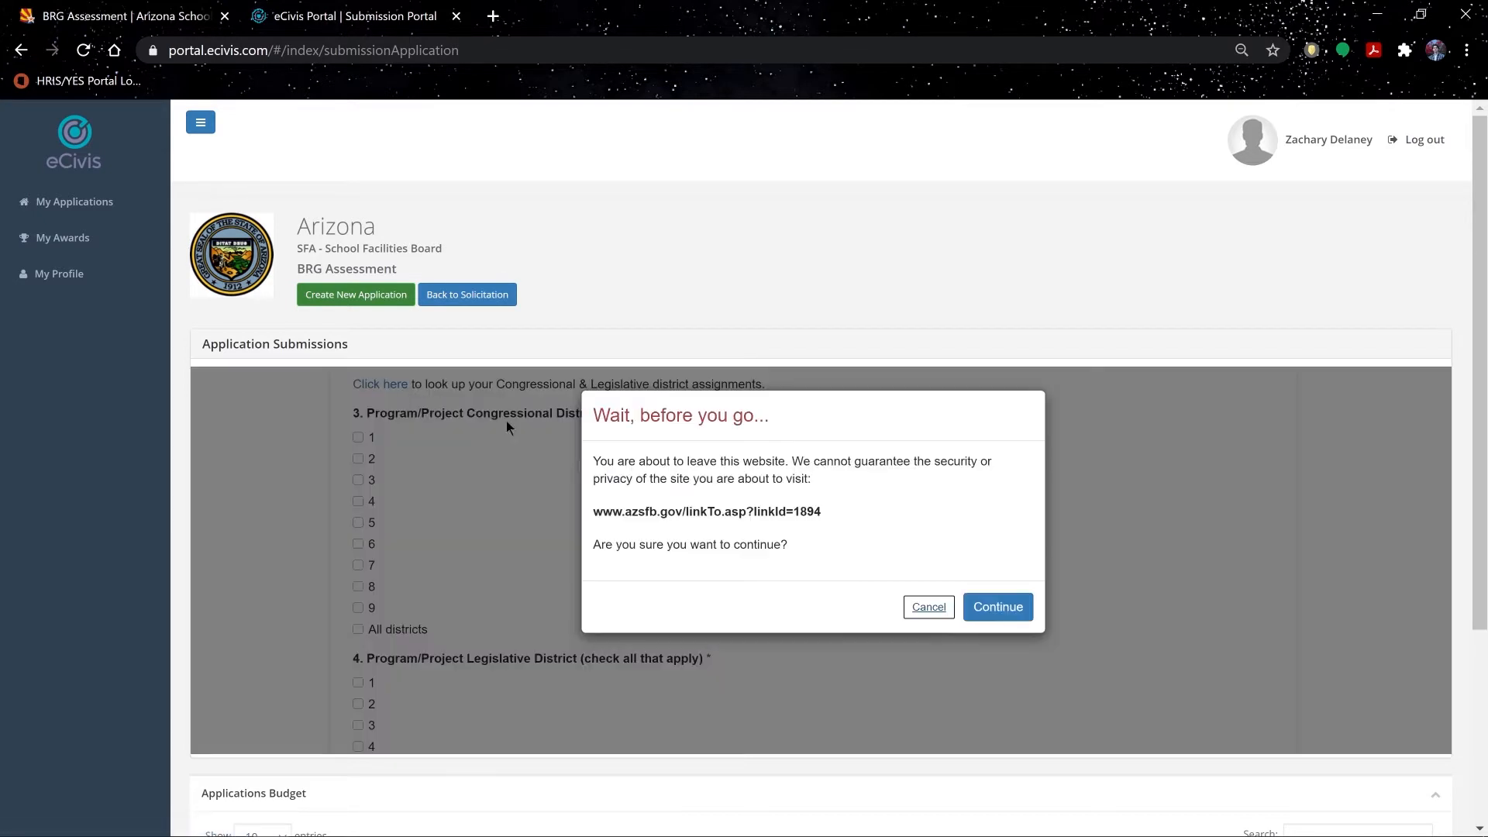
Step: Look up Agua Fria Union High School District: Congressional District 8, Legislative District 13
left_click(998, 607)
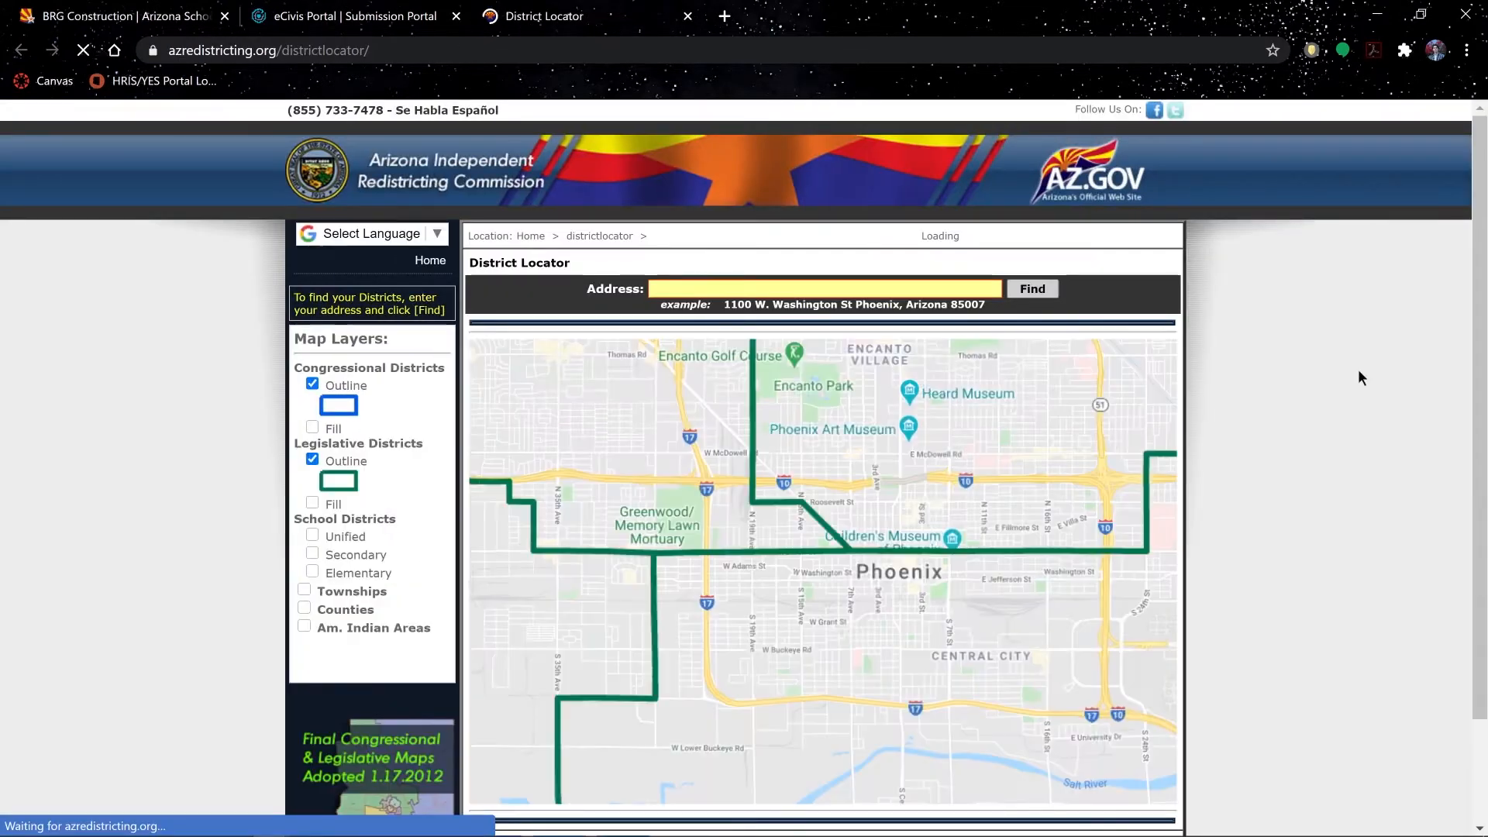
type("Agua Fria ")
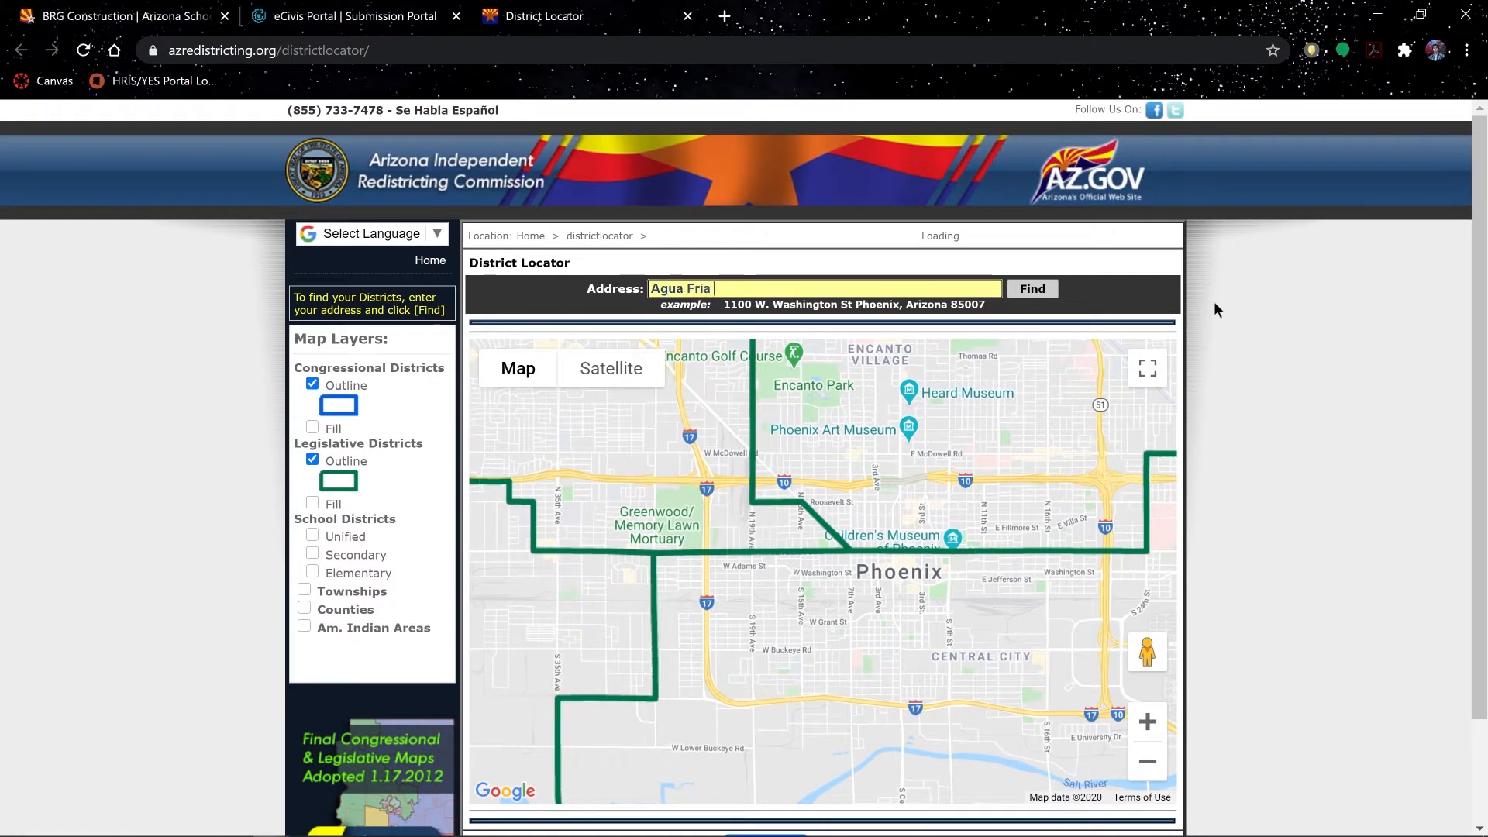
type("Union")
type("High Sch")
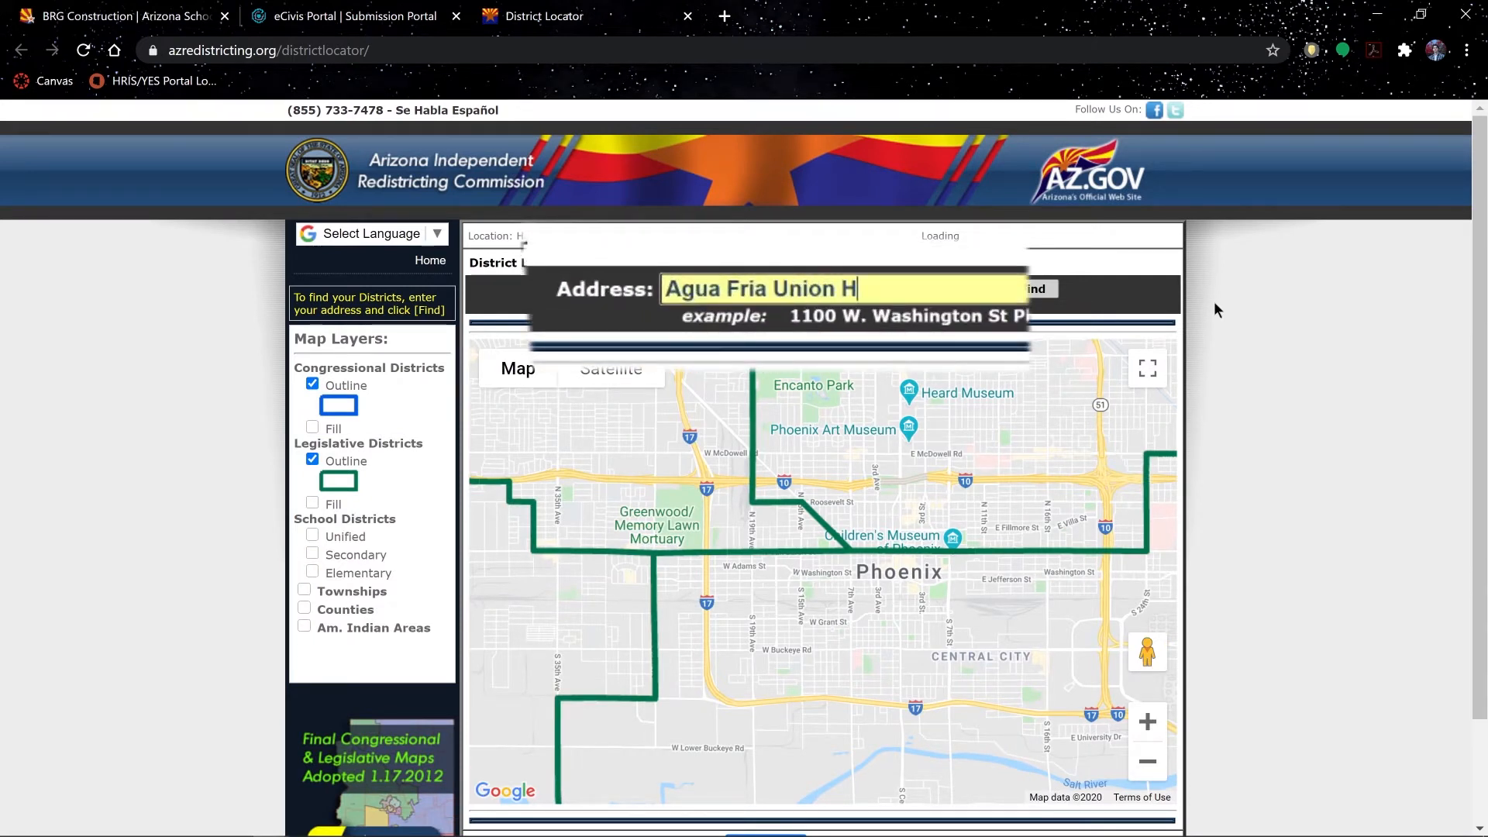
type("ool District")
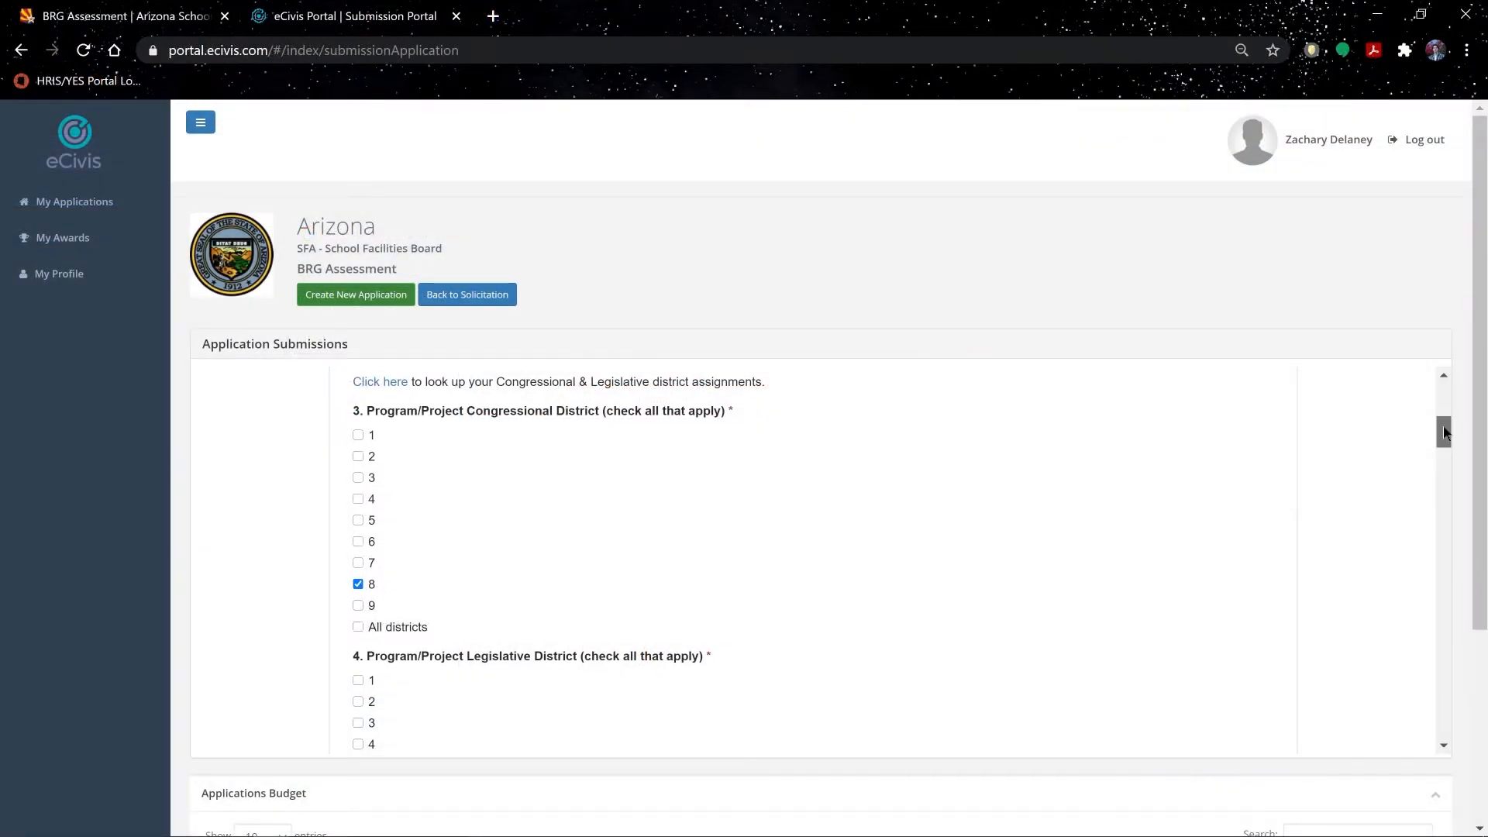
scroll(1010, 525, "down", 5)
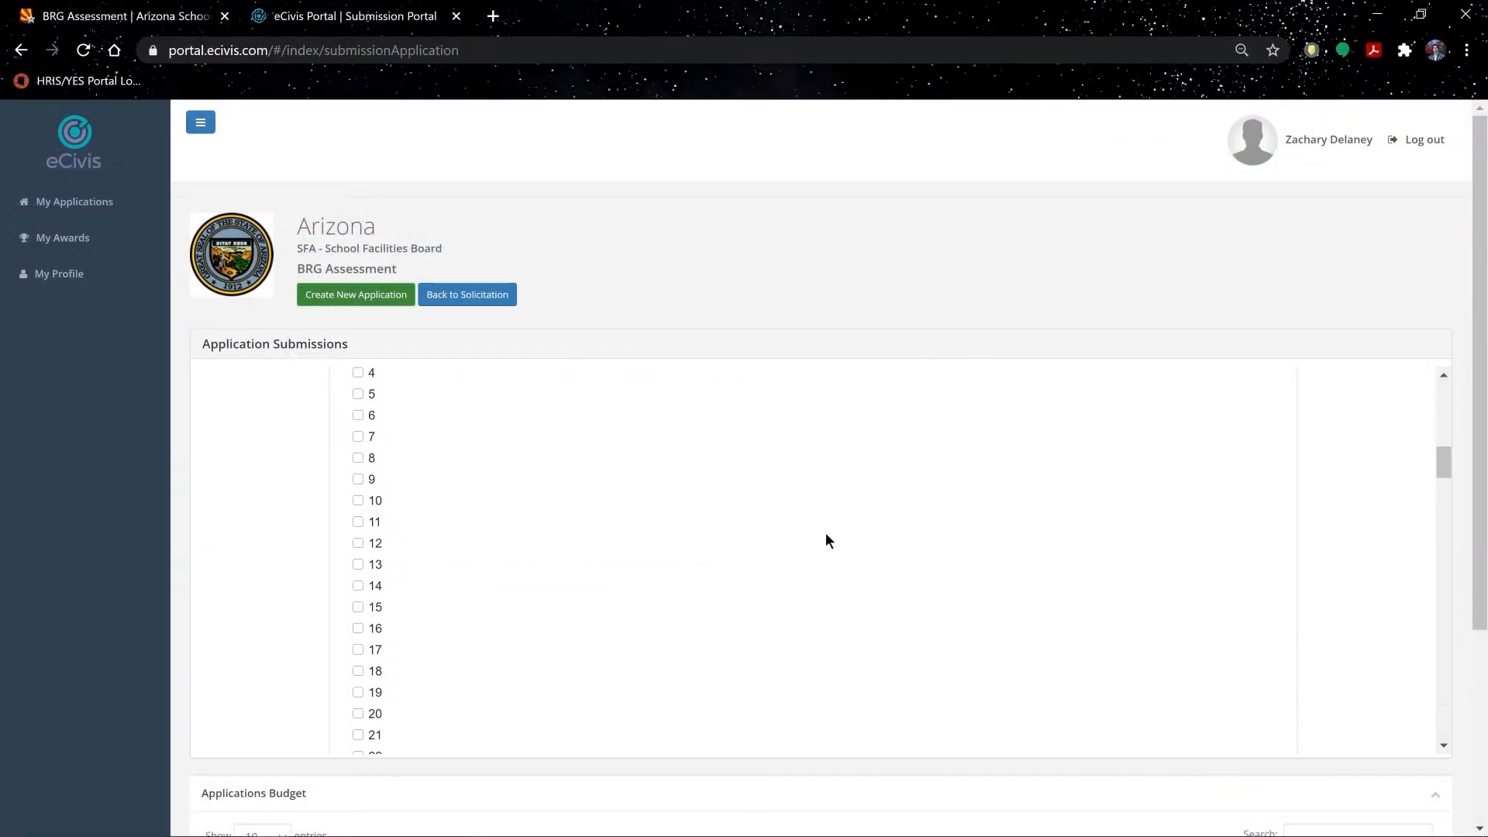
left_click(360, 566)
scroll(1009, 521, "down", 7)
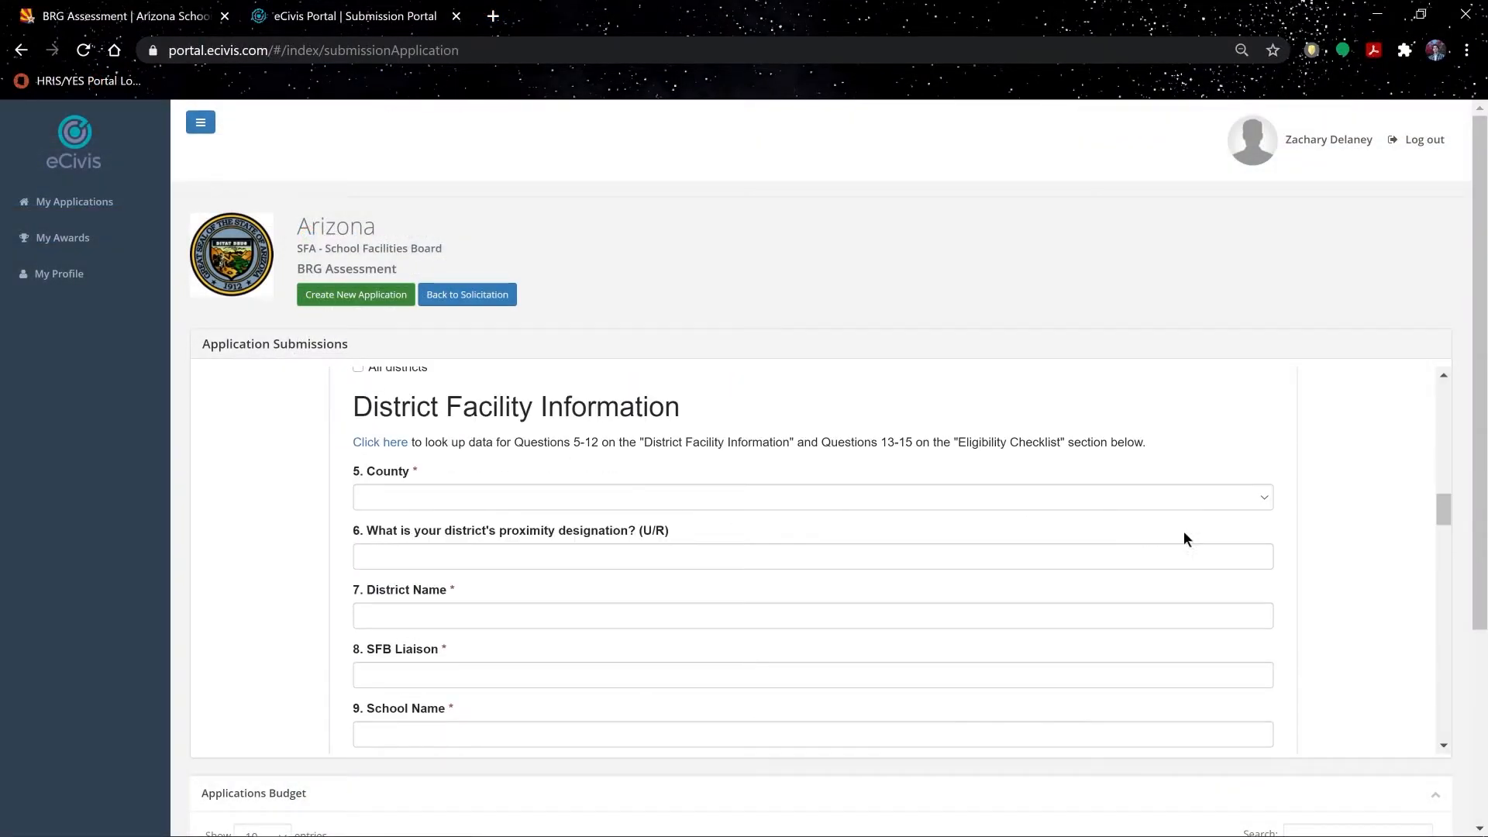
Step: Follow the facility data lookup link for questions 5-12 to the external SFB site
left_click_drag(1445, 511, 1446, 512)
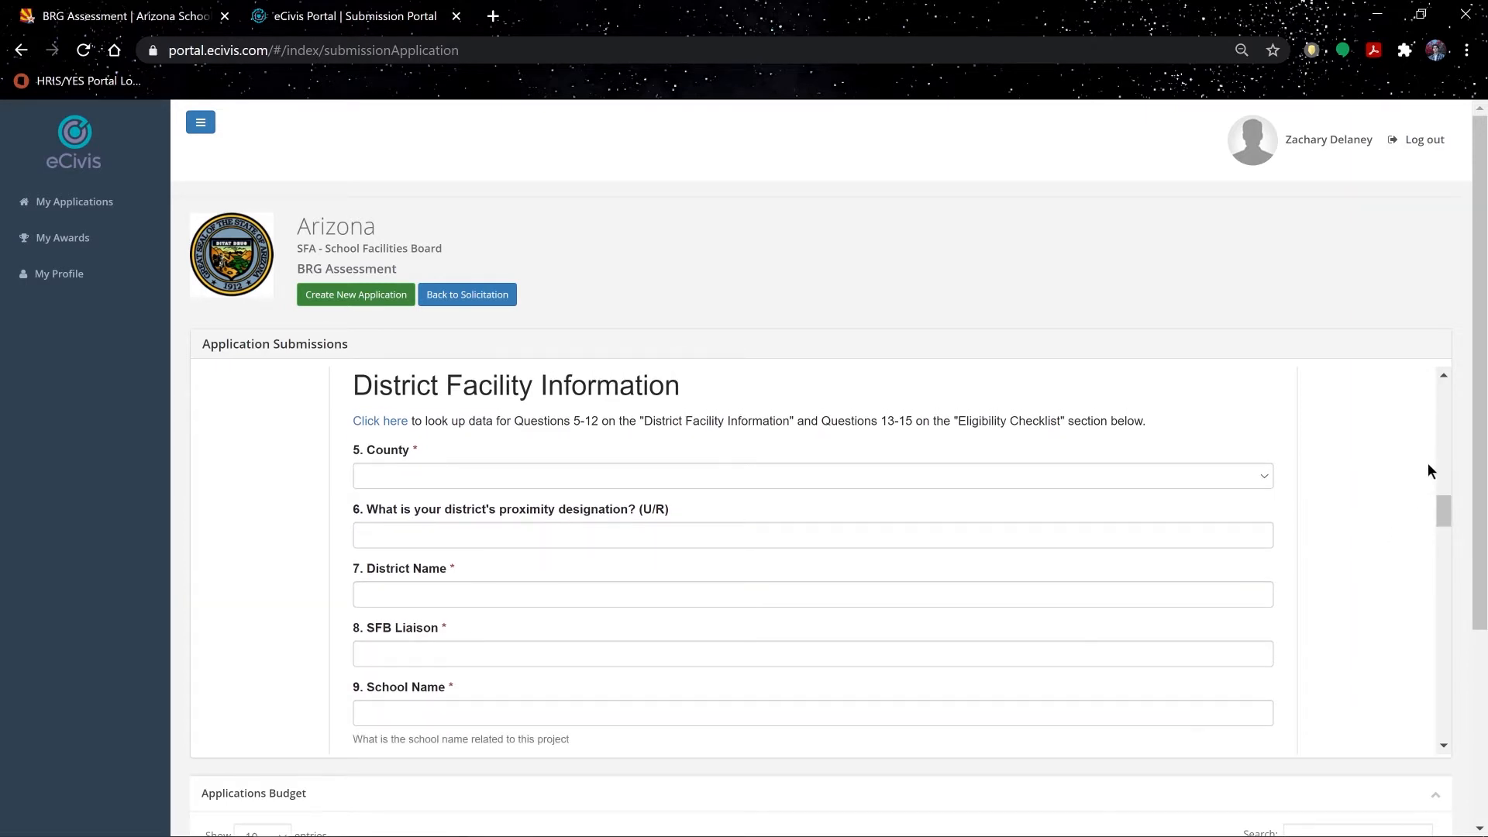
left_click(396, 421)
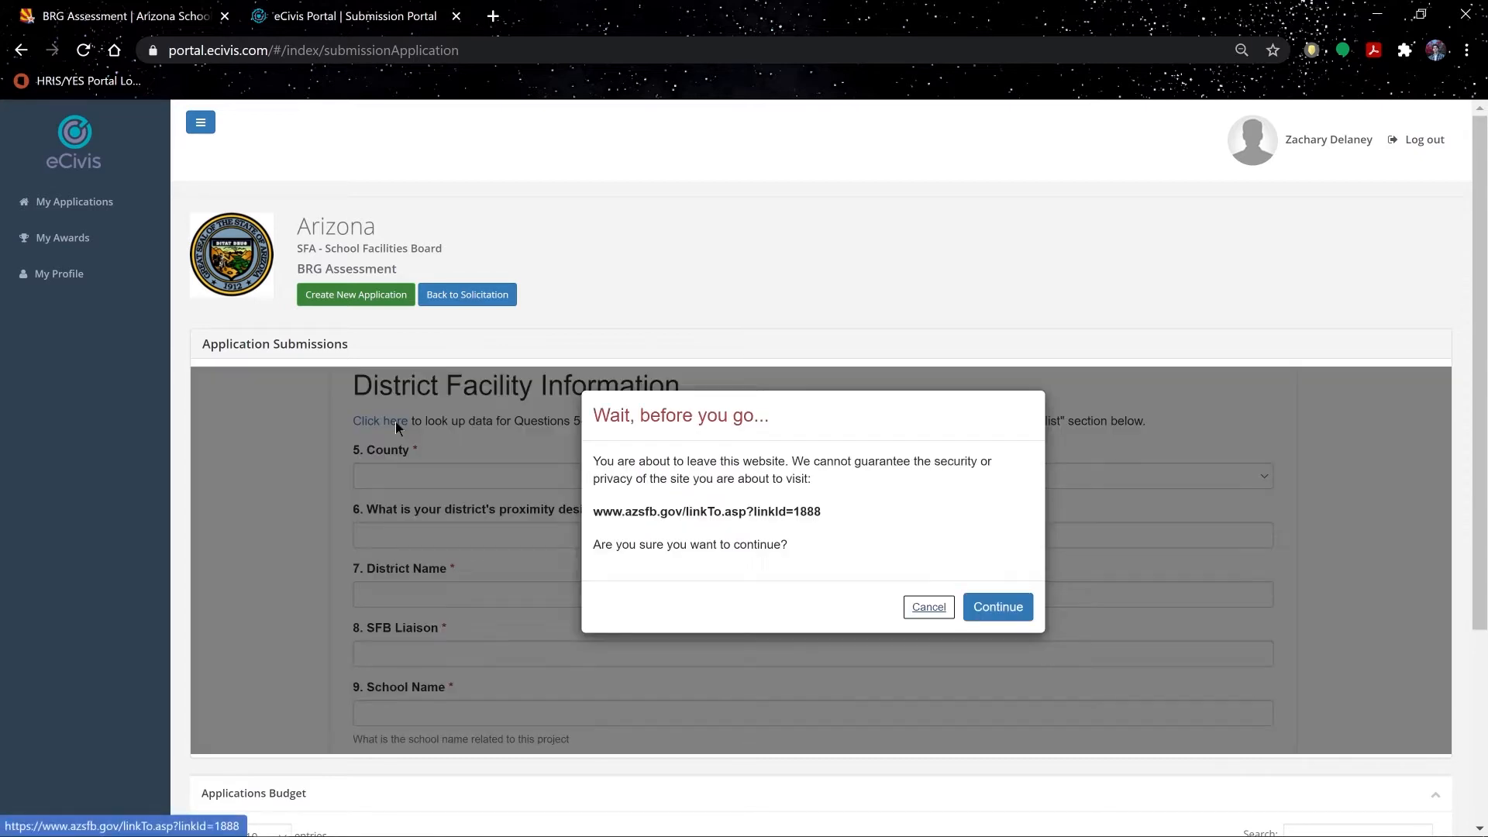
left_click(1007, 616)
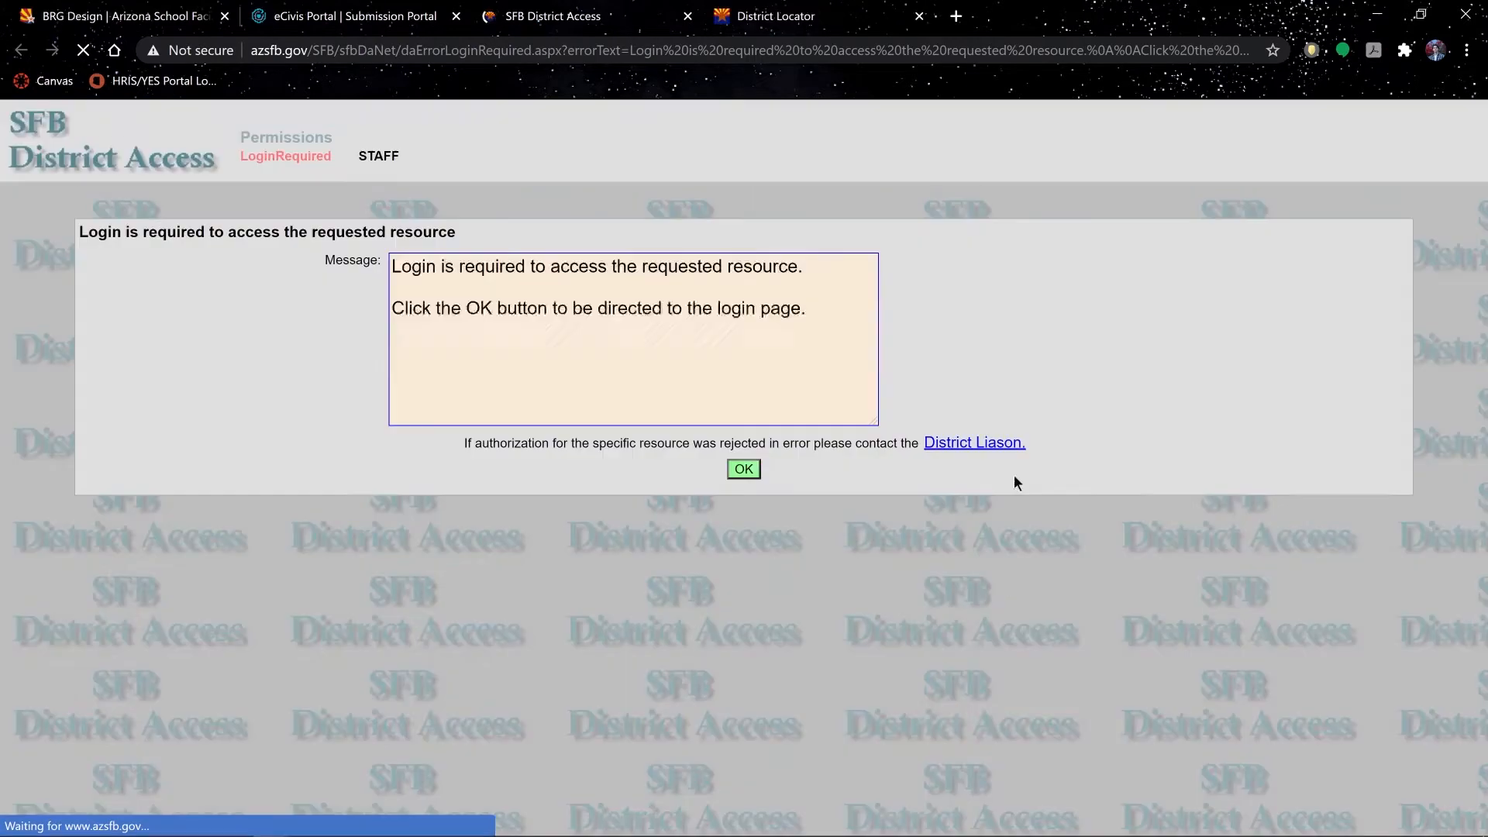
Step: Log in to SFB and choose Elementary School #3 as the project school
left_click(742, 471)
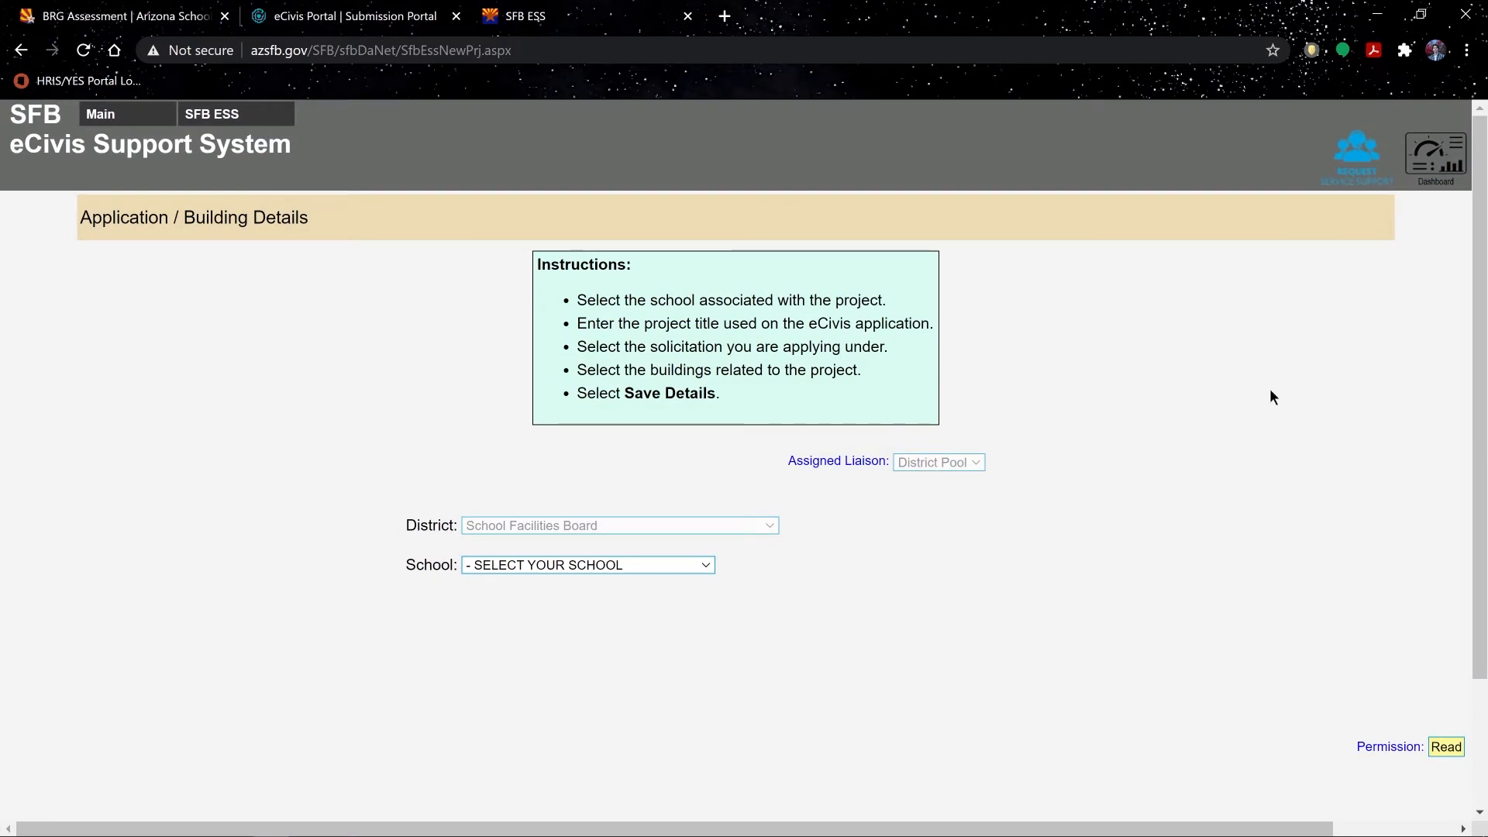
left_click(704, 567)
left_click(597, 200)
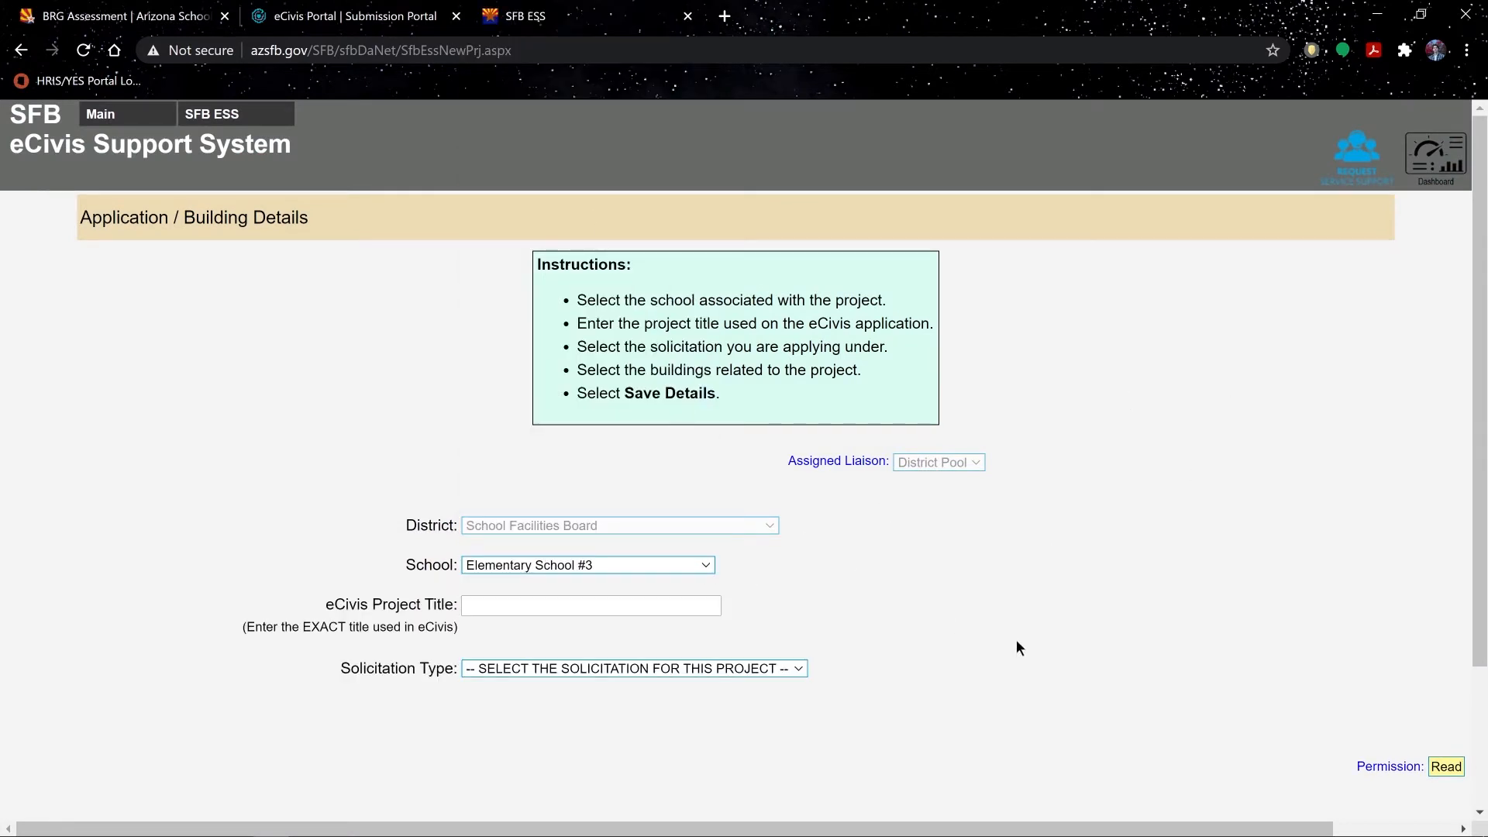
left_click_drag(324, 604, 464, 619)
left_click(512, 606)
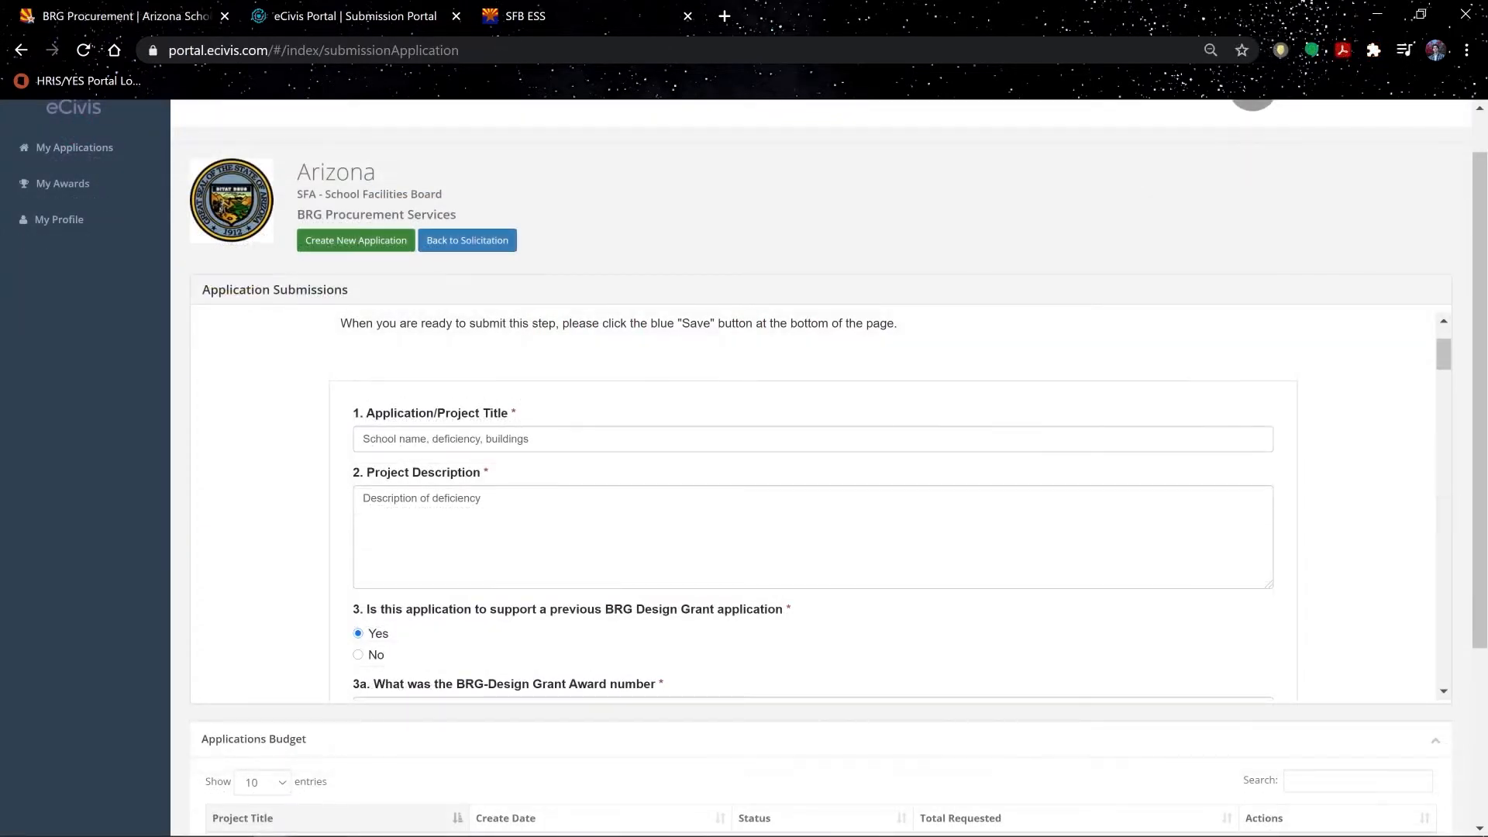
Step: Copy the eCivis project title into the SFB project title field
left_click_drag(530, 438, 361, 439)
right_click(419, 445)
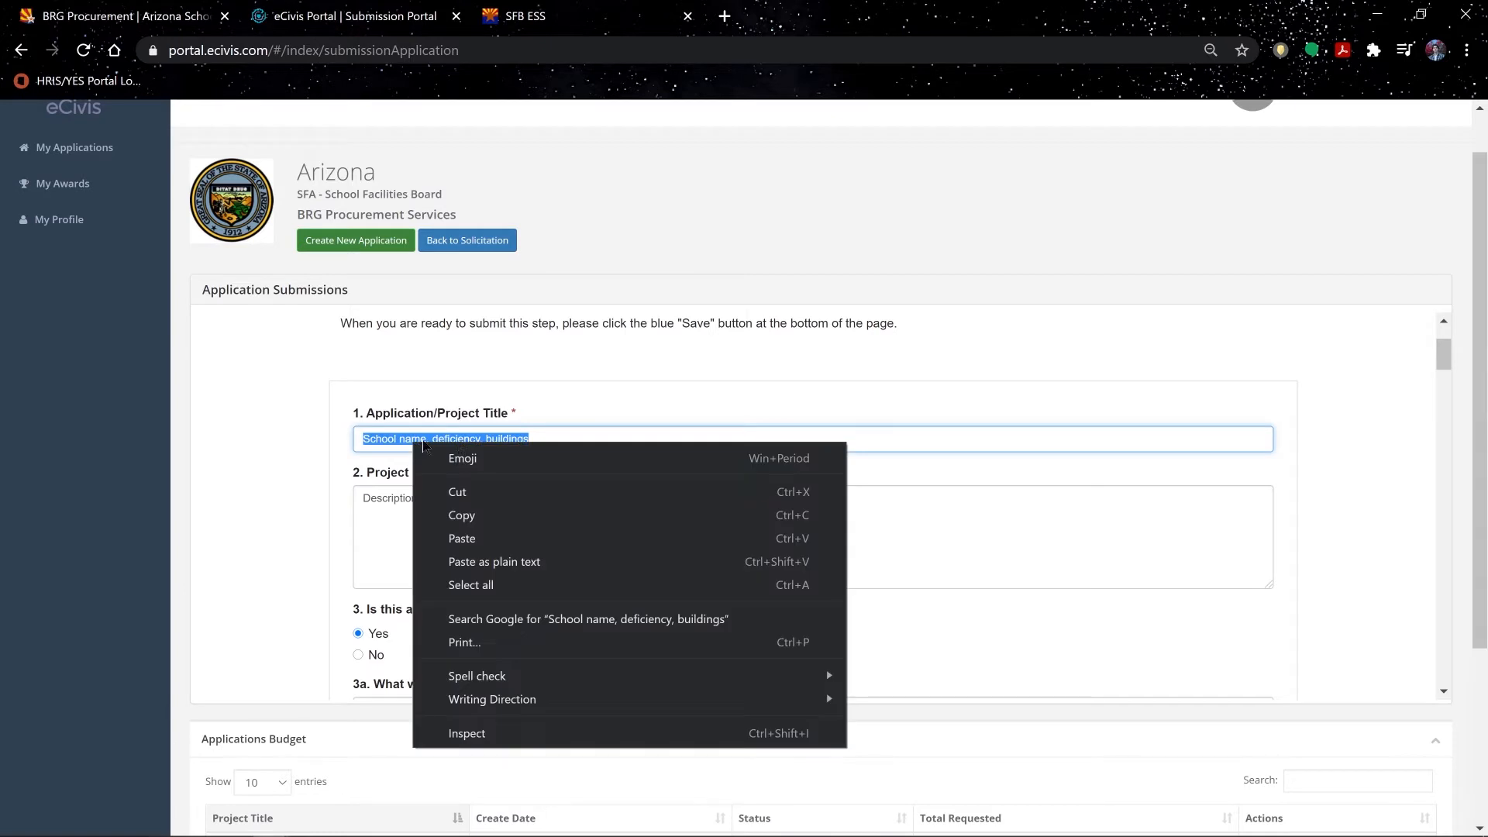
left_click(496, 516)
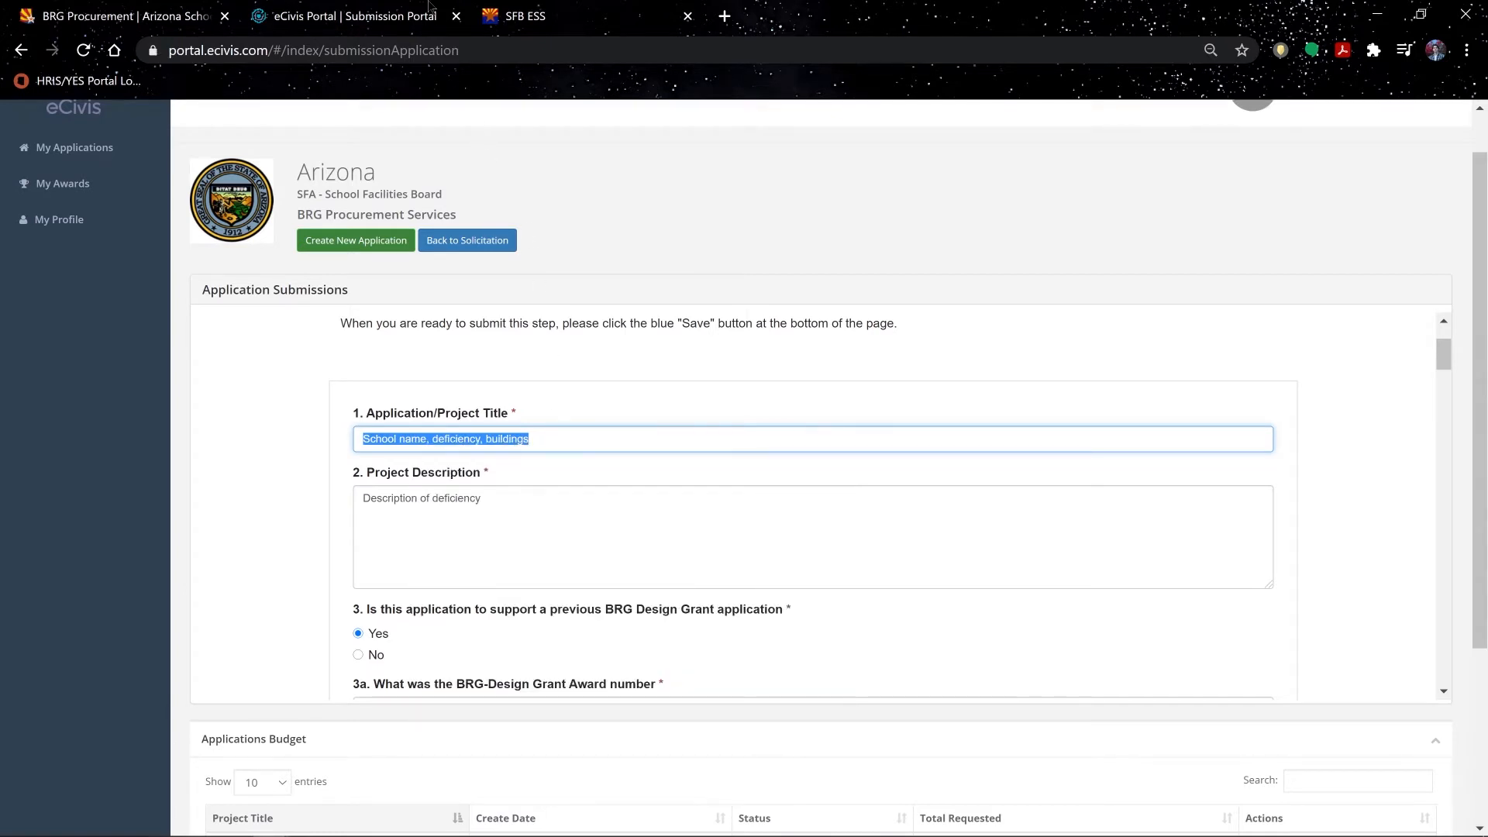
left_click(483, 9)
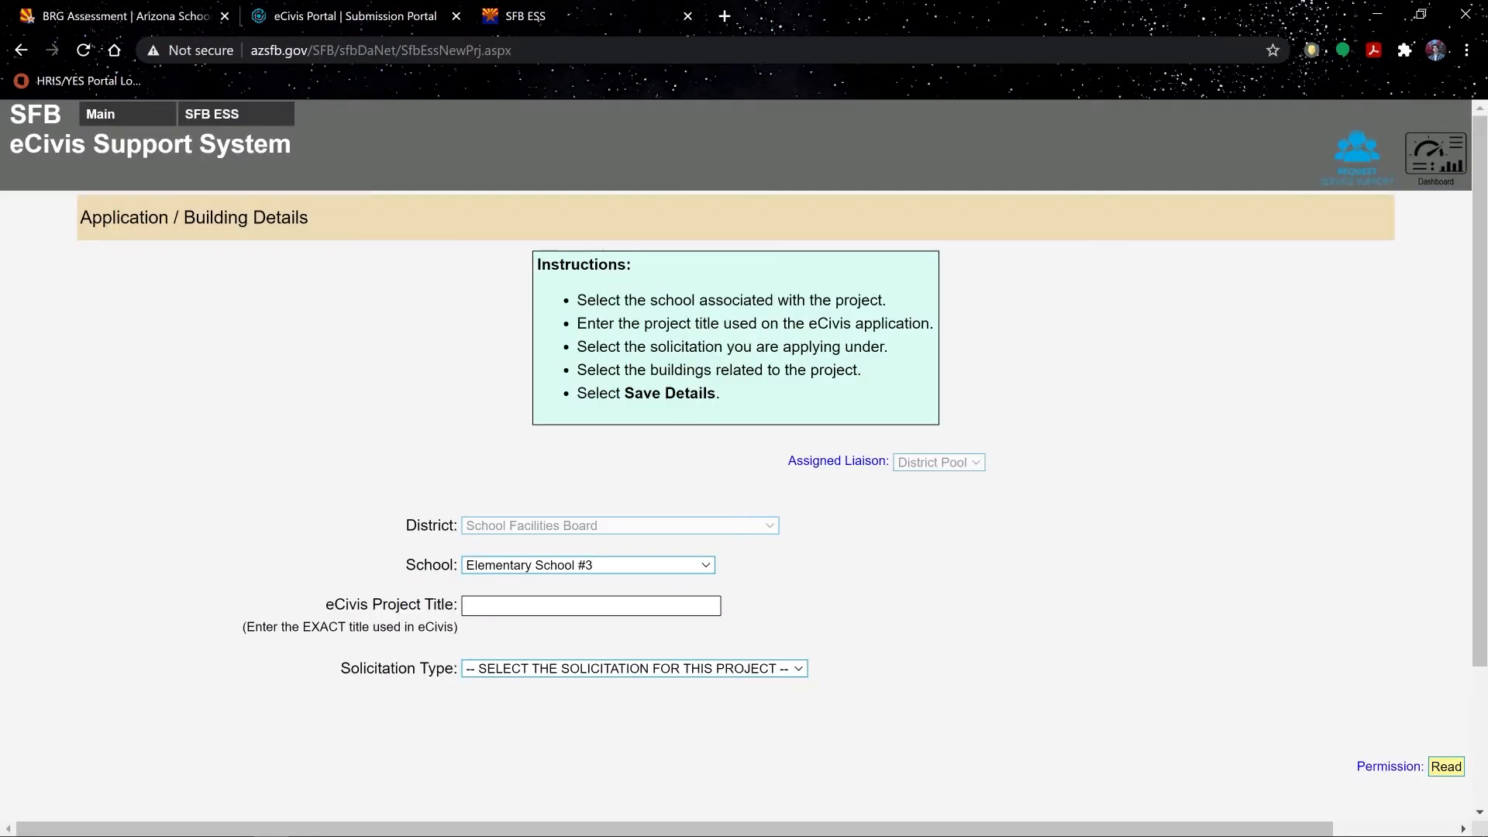
right_click(528, 608)
left_click(576, 458)
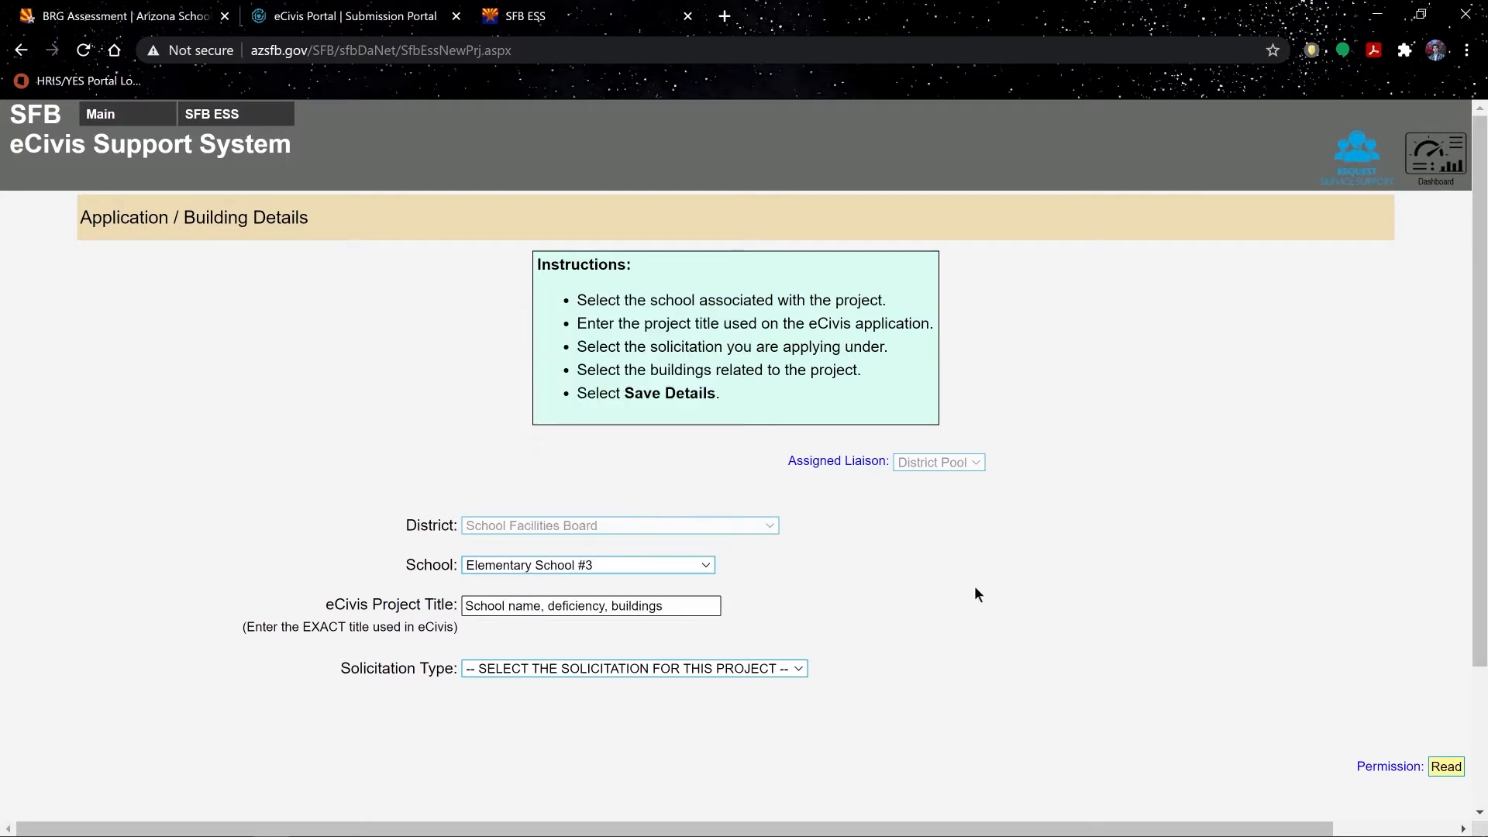
Step: Choose BRG Assessment, include buildings 1005 West Wing and 1006 North Wing, and save
left_click(794, 676)
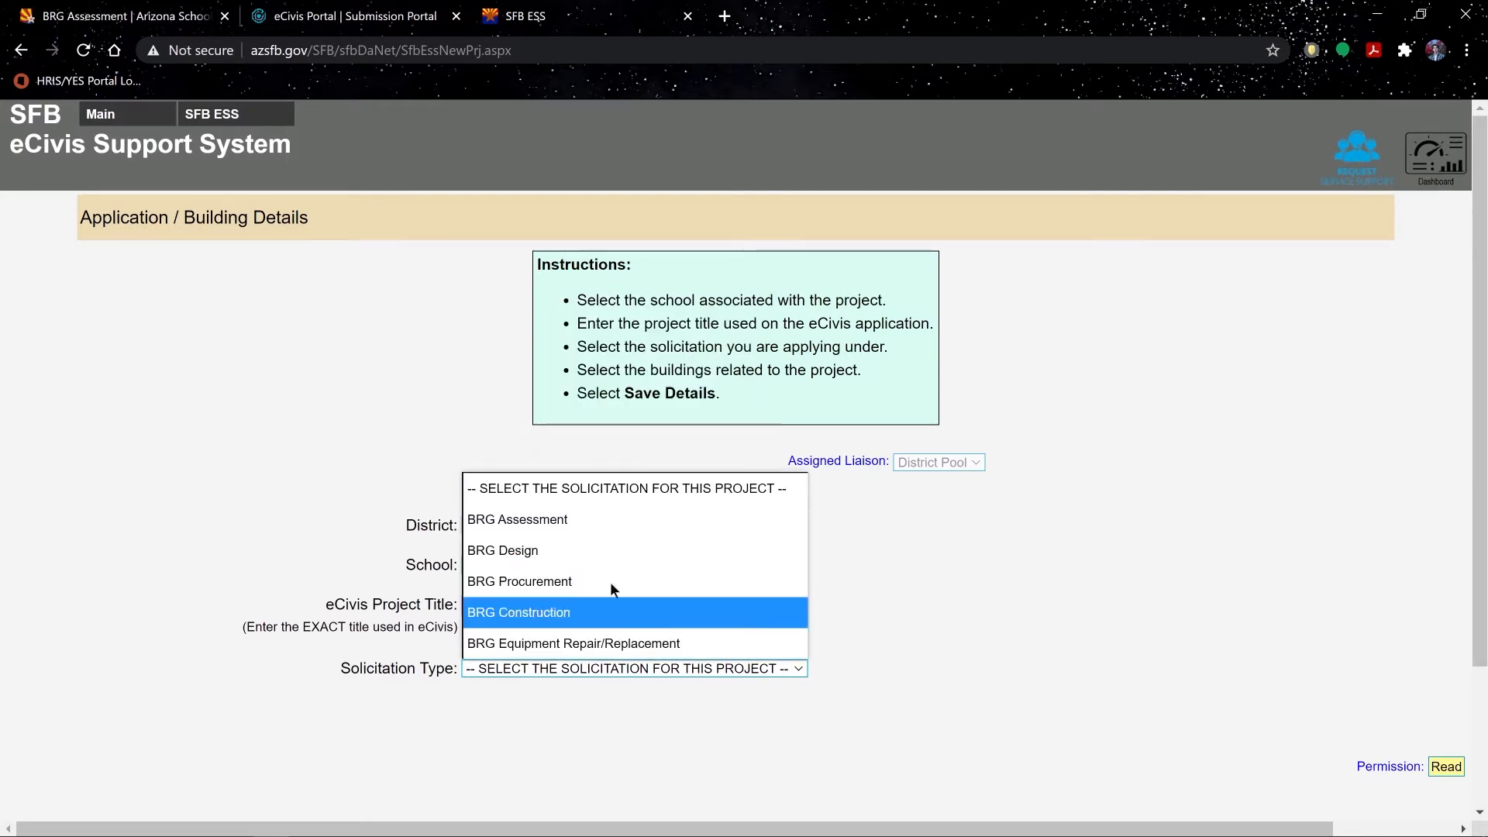
left_click(565, 521)
scroll(1415, 405, "down", 3)
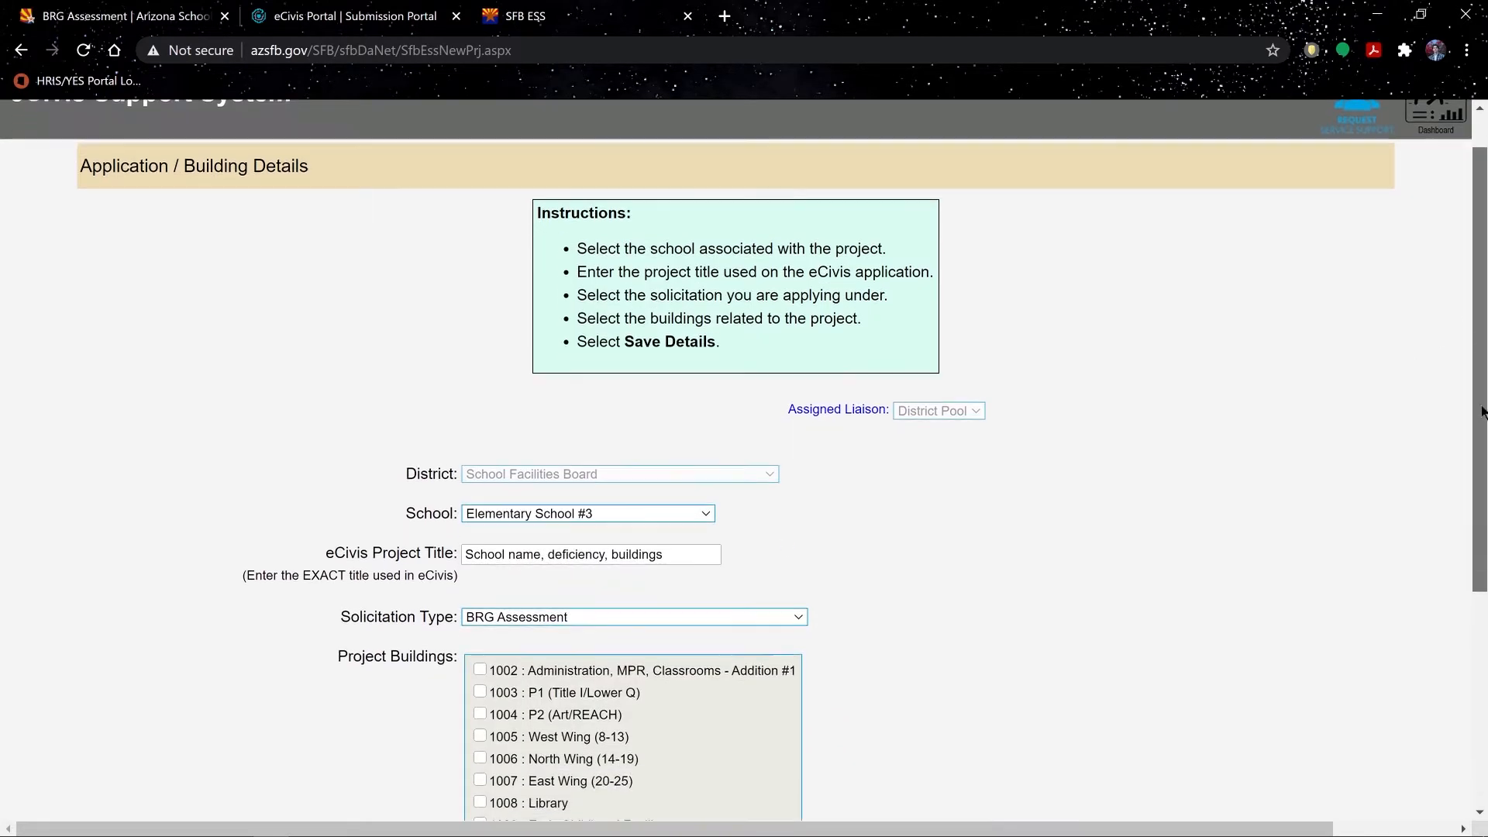
left_click(480, 576)
left_click(480, 599)
left_click(761, 744)
left_click(761, 745)
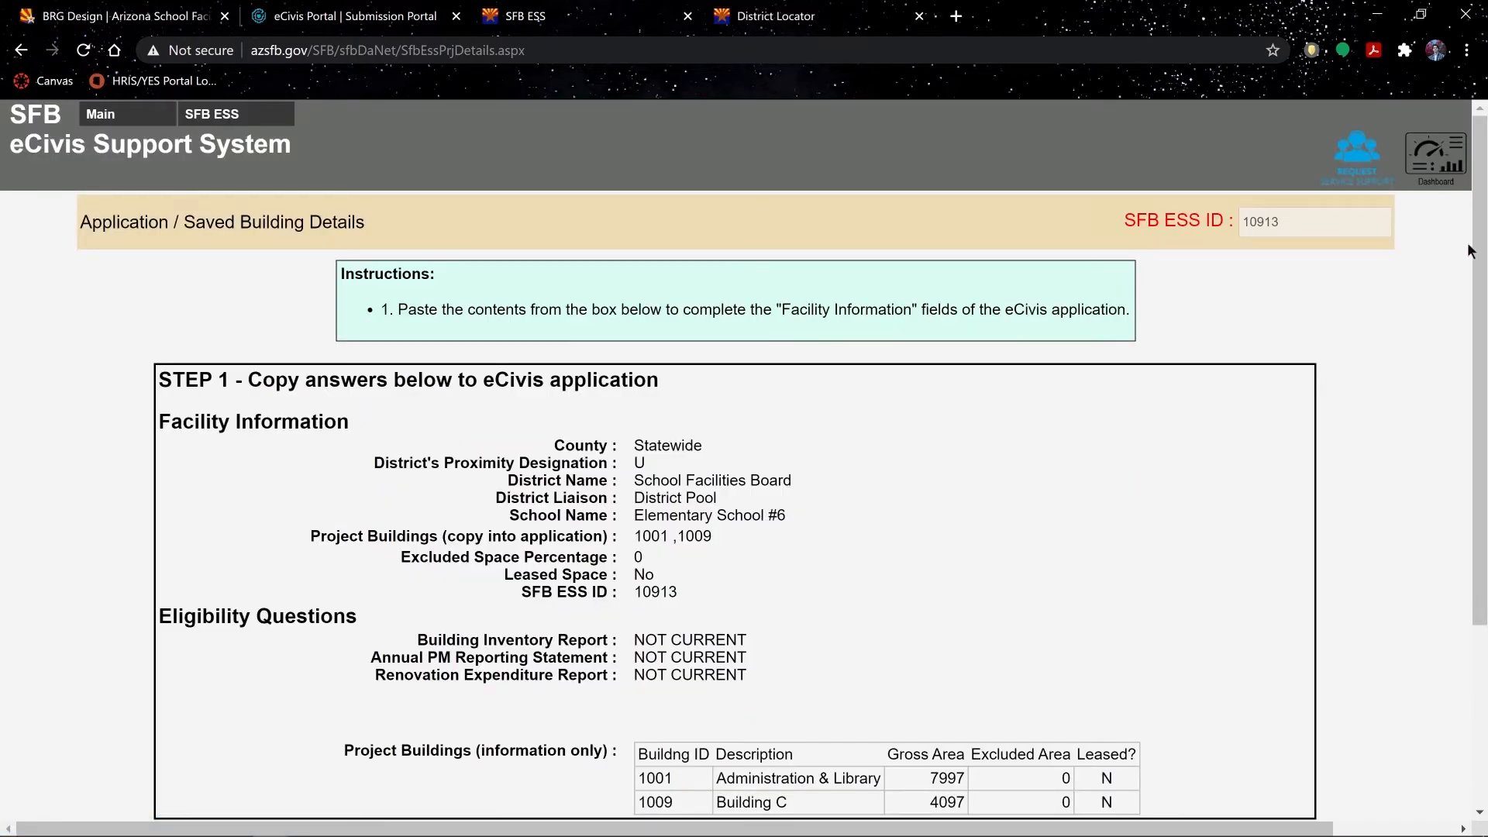
Step: Copy the Statewide county answer and proximity designation U from SFB ESS into the eCivis fields
scroll(1477, 256, "down", 1)
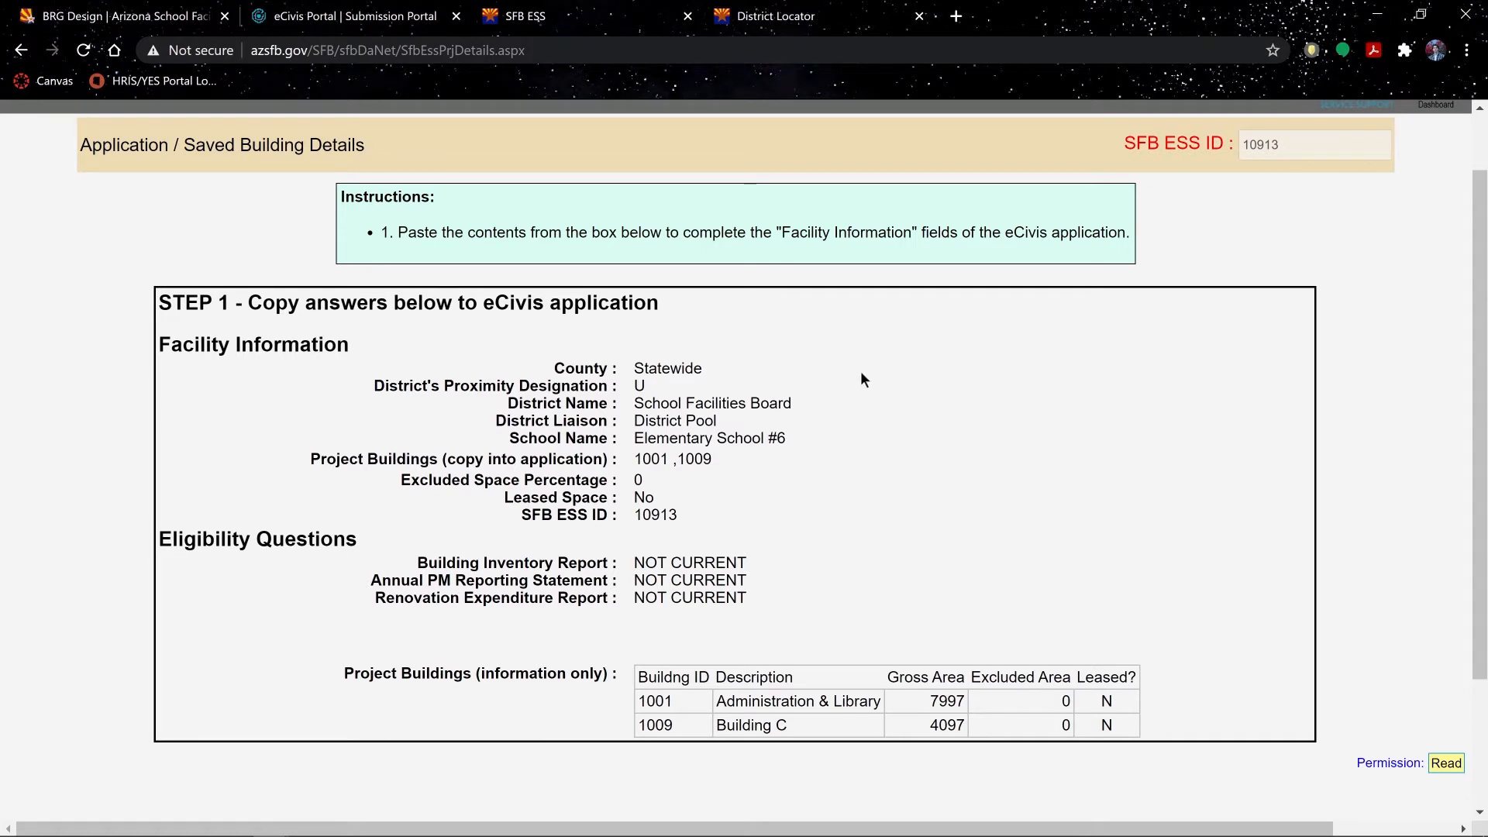
mouse_move(703, 369)
left_mouse_down()
mouse_move(621, 365)
mouse_move(670, 404)
mouse_move(792, 404)
left_mouse_up()
left_click(355, 16)
left_click(813, 475)
left_click(581, 16)
left_click(355, 16)
left_click(543, 468)
key("ctrl+v")
Step: Paste district name School Facilities Board and school name Elementary School #6 into eCivis
left_click(581, 17)
left_click(355, 16)
left_click(543, 587)
key("ctrl+v")
left_click(581, 17)
left_click_drag(634, 421, 786, 437)
left_click(581, 16)
left_click(355, 16)
left_click(543, 474)
key("ctrl+v")
Step: Transfer project buildings 1001, 1009 and excluded space percentage 0 into the eCivis application
left_click(582, 16)
mouse_move(634, 459)
left_mouse_down()
mouse_move(711, 459)
mouse_move(643, 480)
left_mouse_up()
left_click(355, 16)
left_click(543, 419)
key("ctrl+v")
left_click(364, 518)
left_click(581, 16)
left_click_drag(634, 515, 677, 515)
left_click(355, 16)
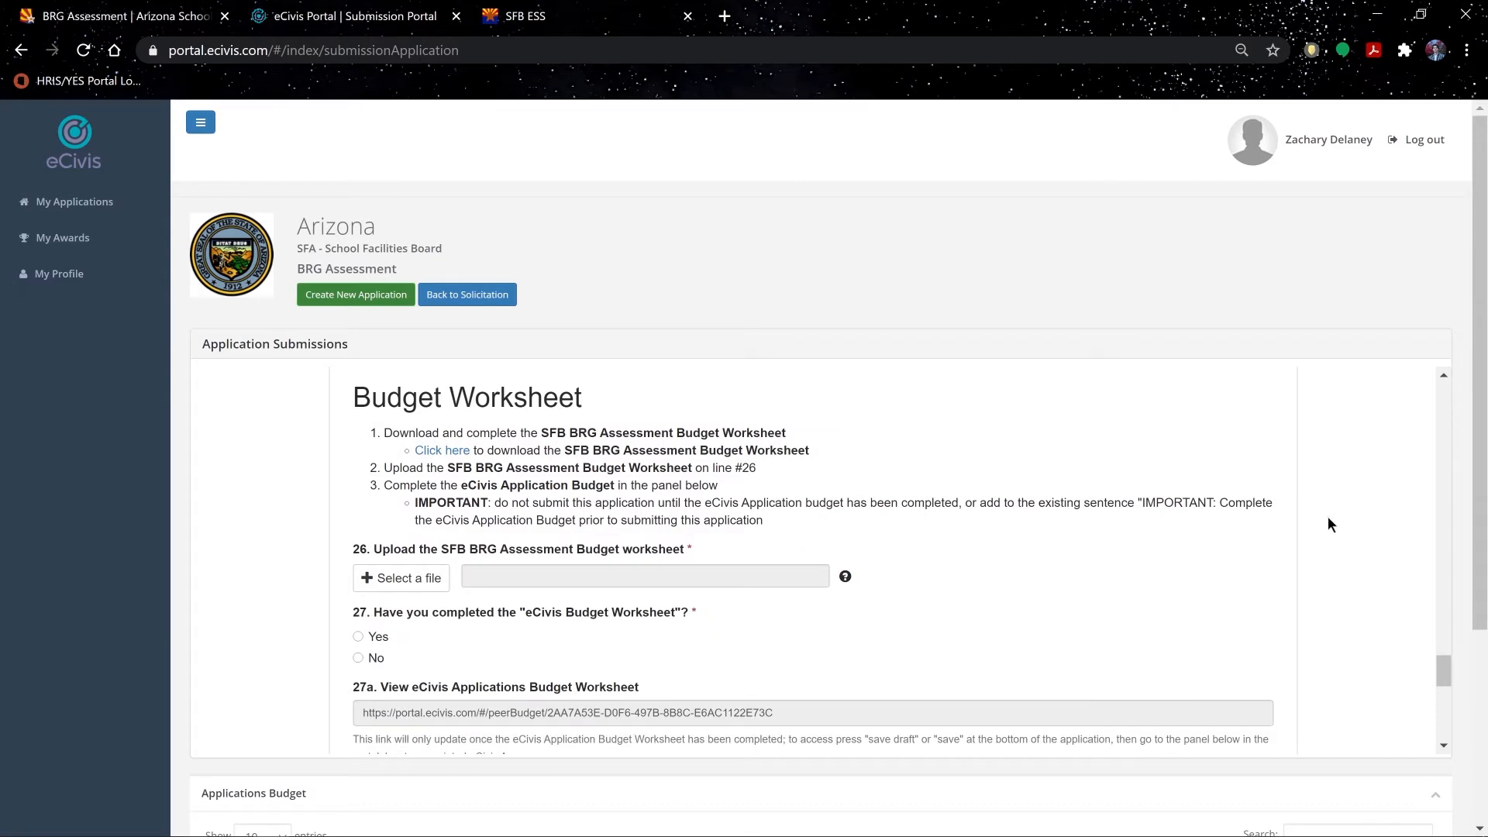
Step: Download the SFB BRG Assessment Budget Worksheet from the Budget Worksheet link, continuing past the leave-site prompt
left_click(442, 451)
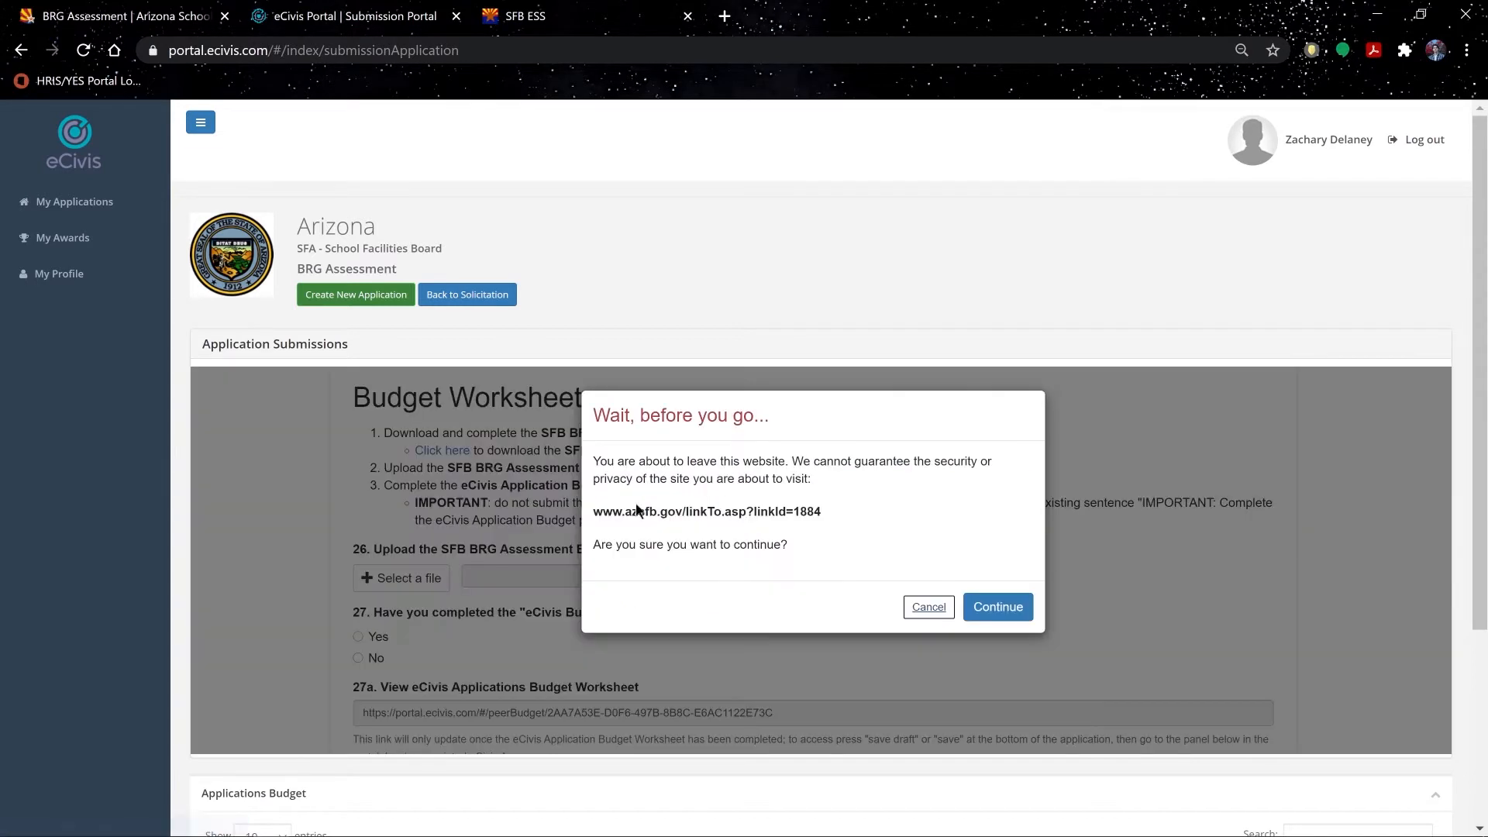
left_click(1011, 608)
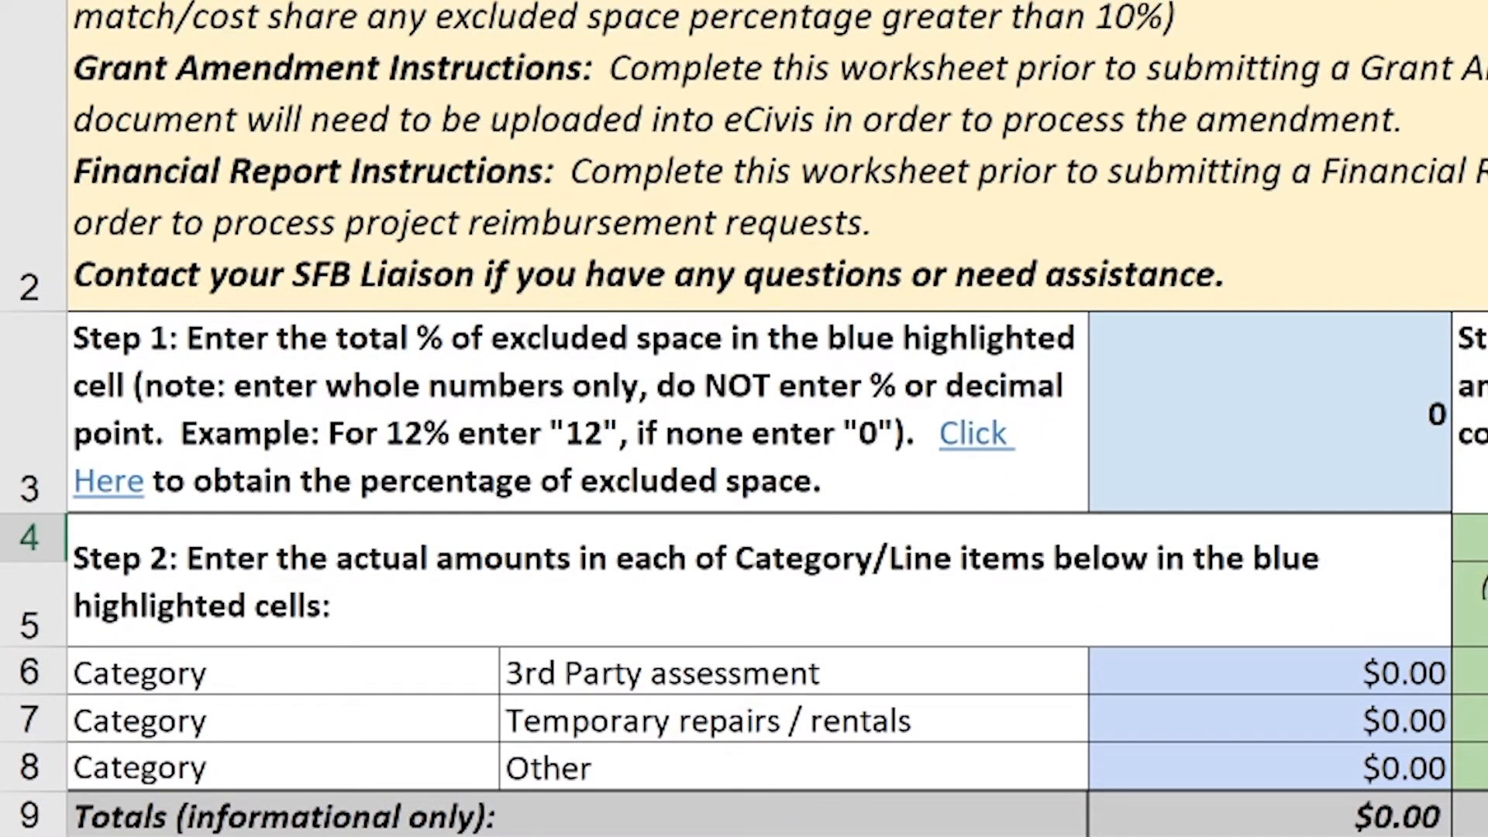
Step: Enter 15000 for 3rd Party assessment in D6 and 2500 for temporary repairs in D7
left_click(1419, 673)
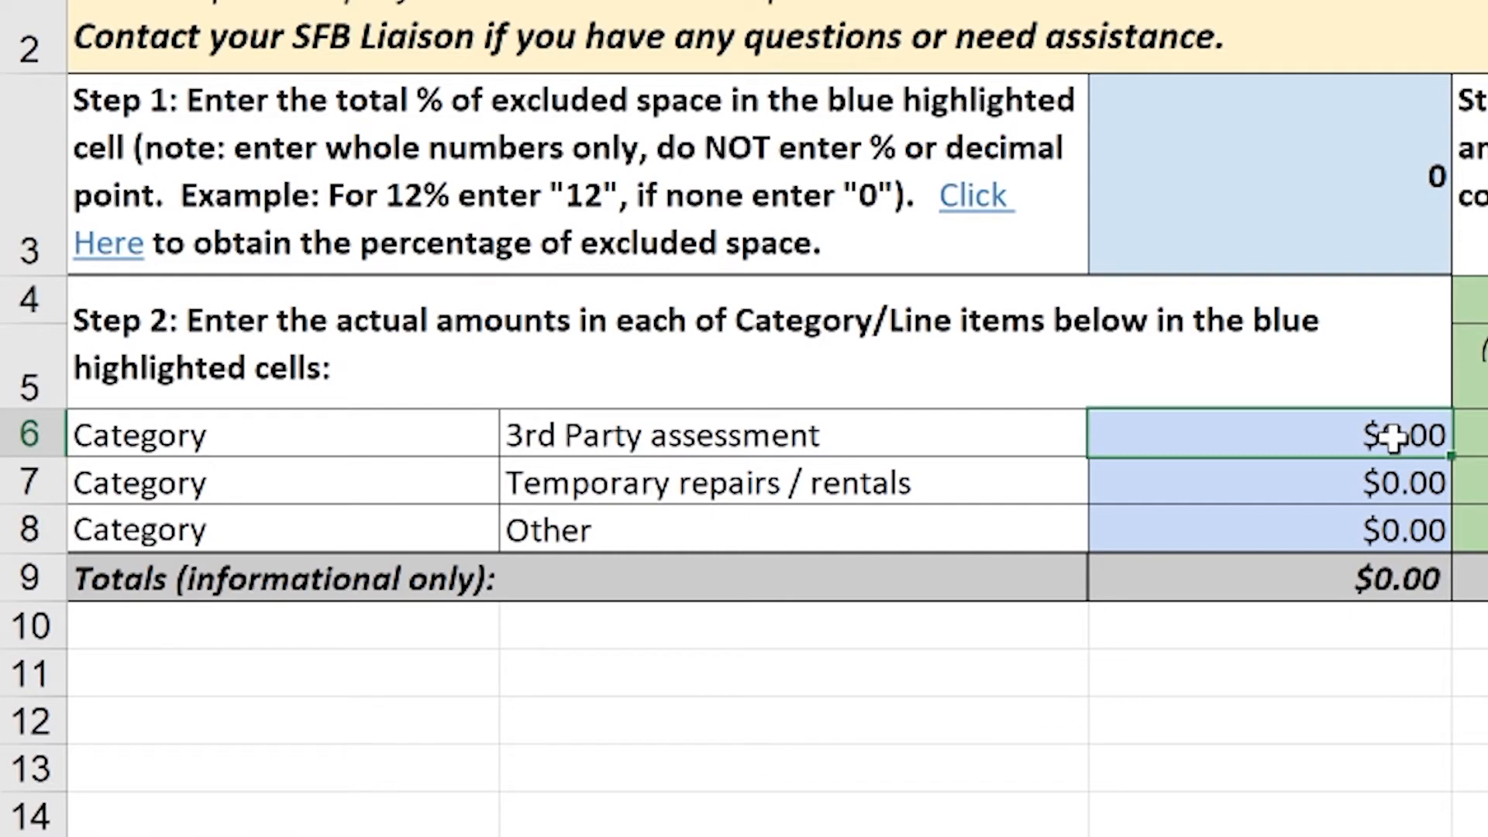
type("0")
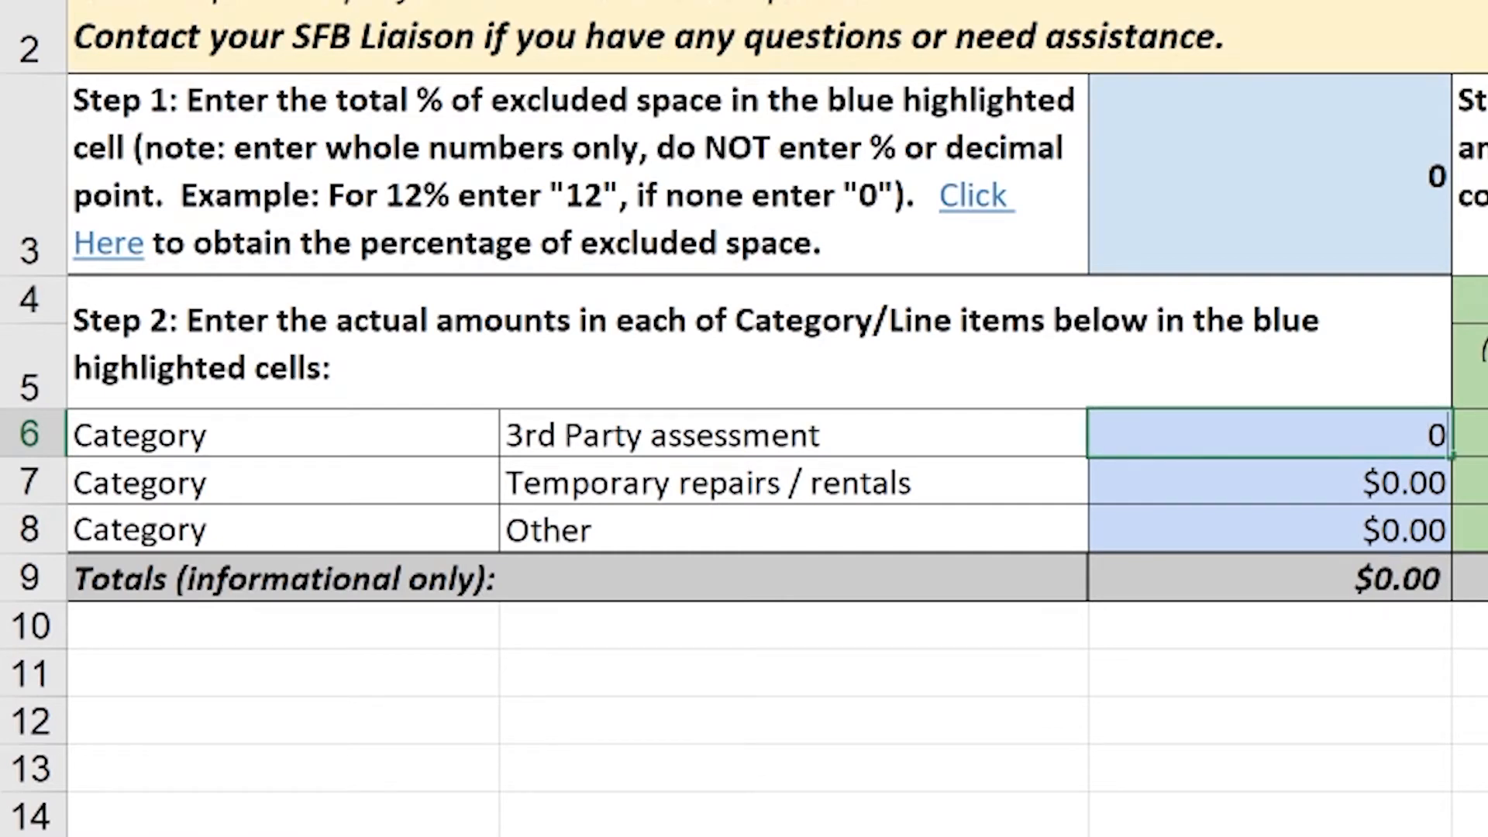
key("BackSpace")
type("15000")
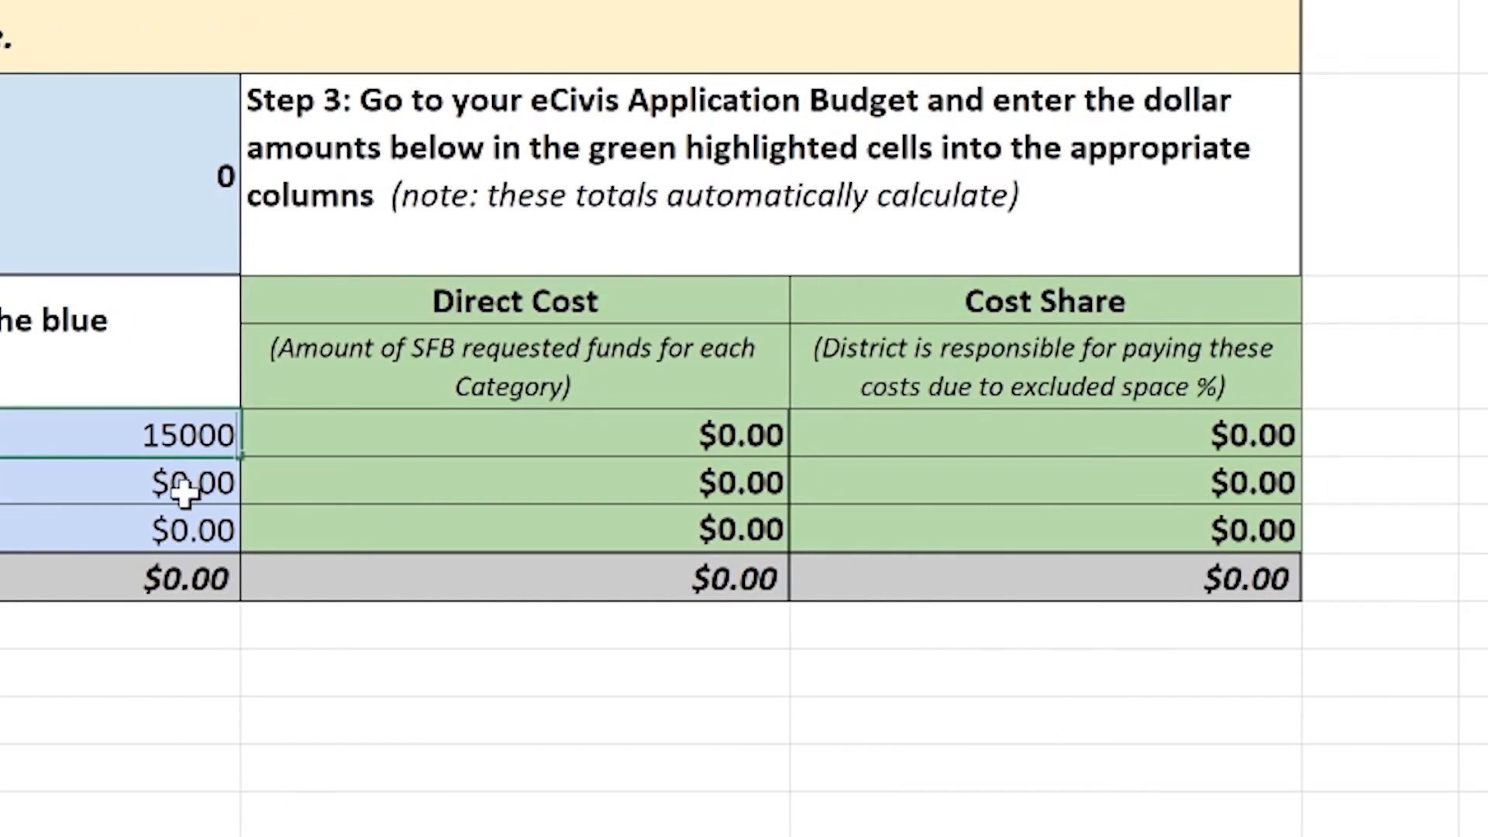
left_click(260, 480)
type("2500")
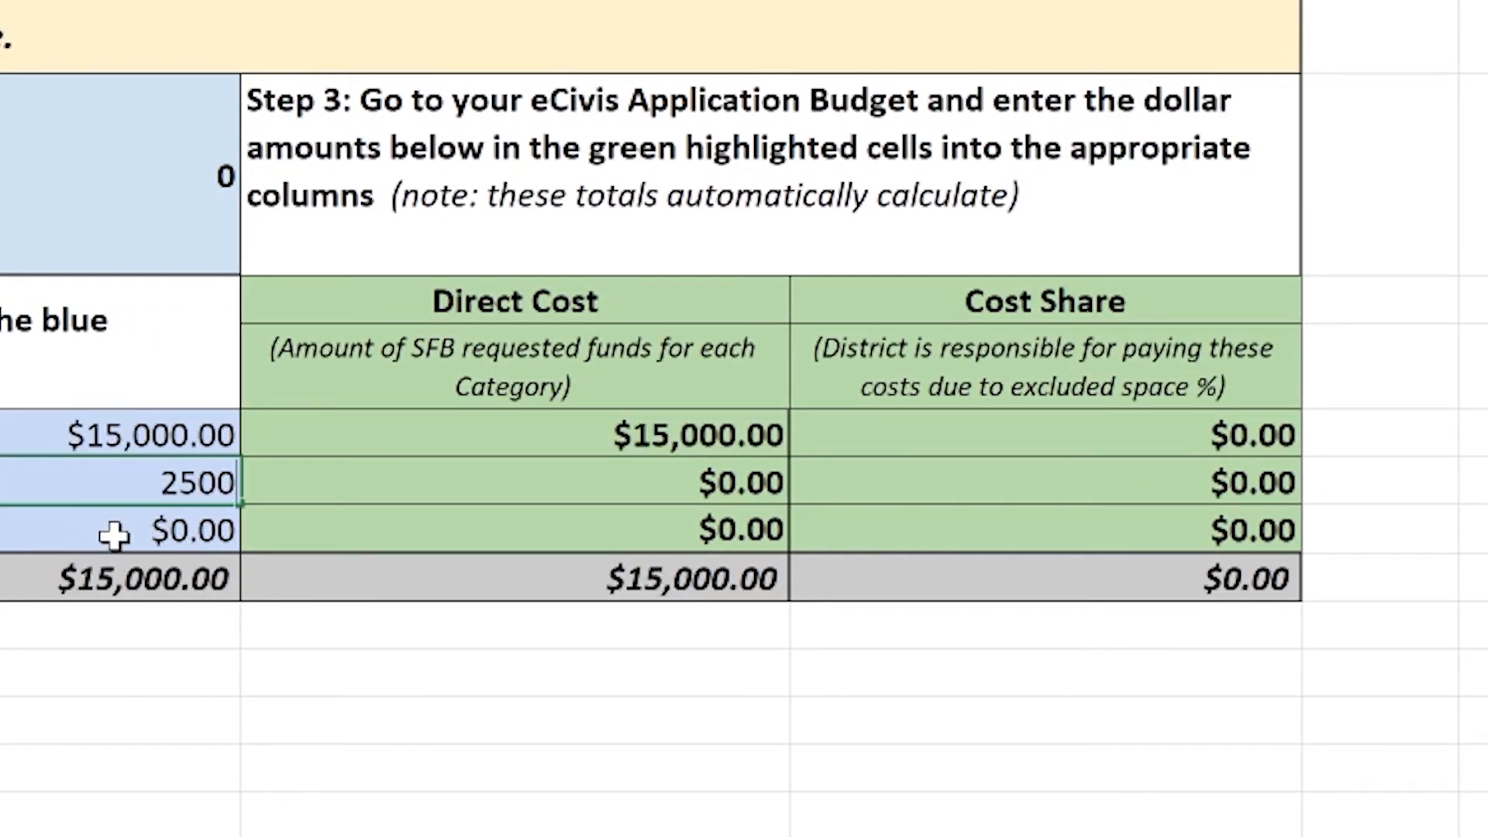
key("Return")
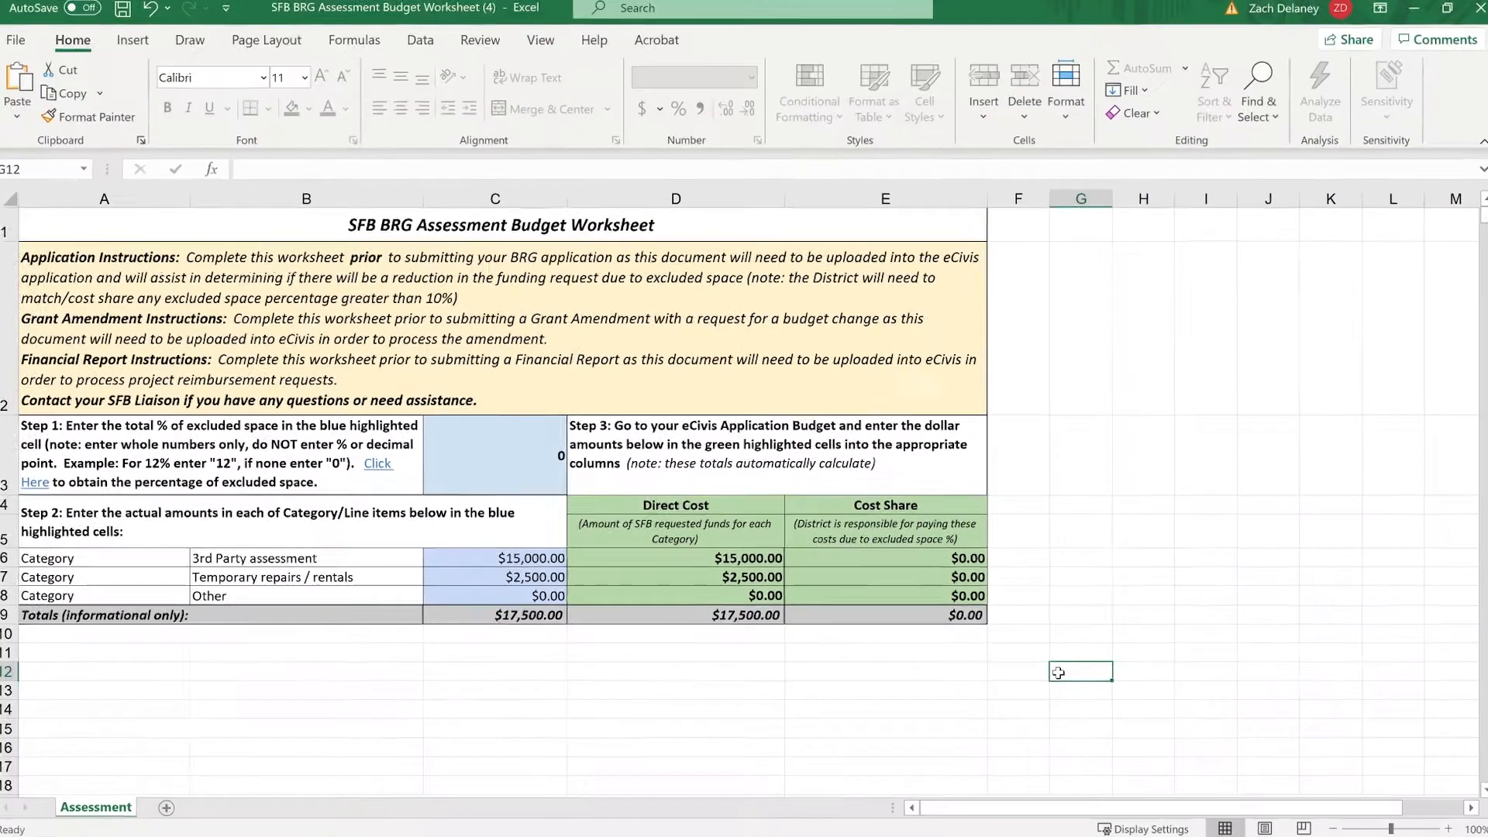
left_click(1469, 746)
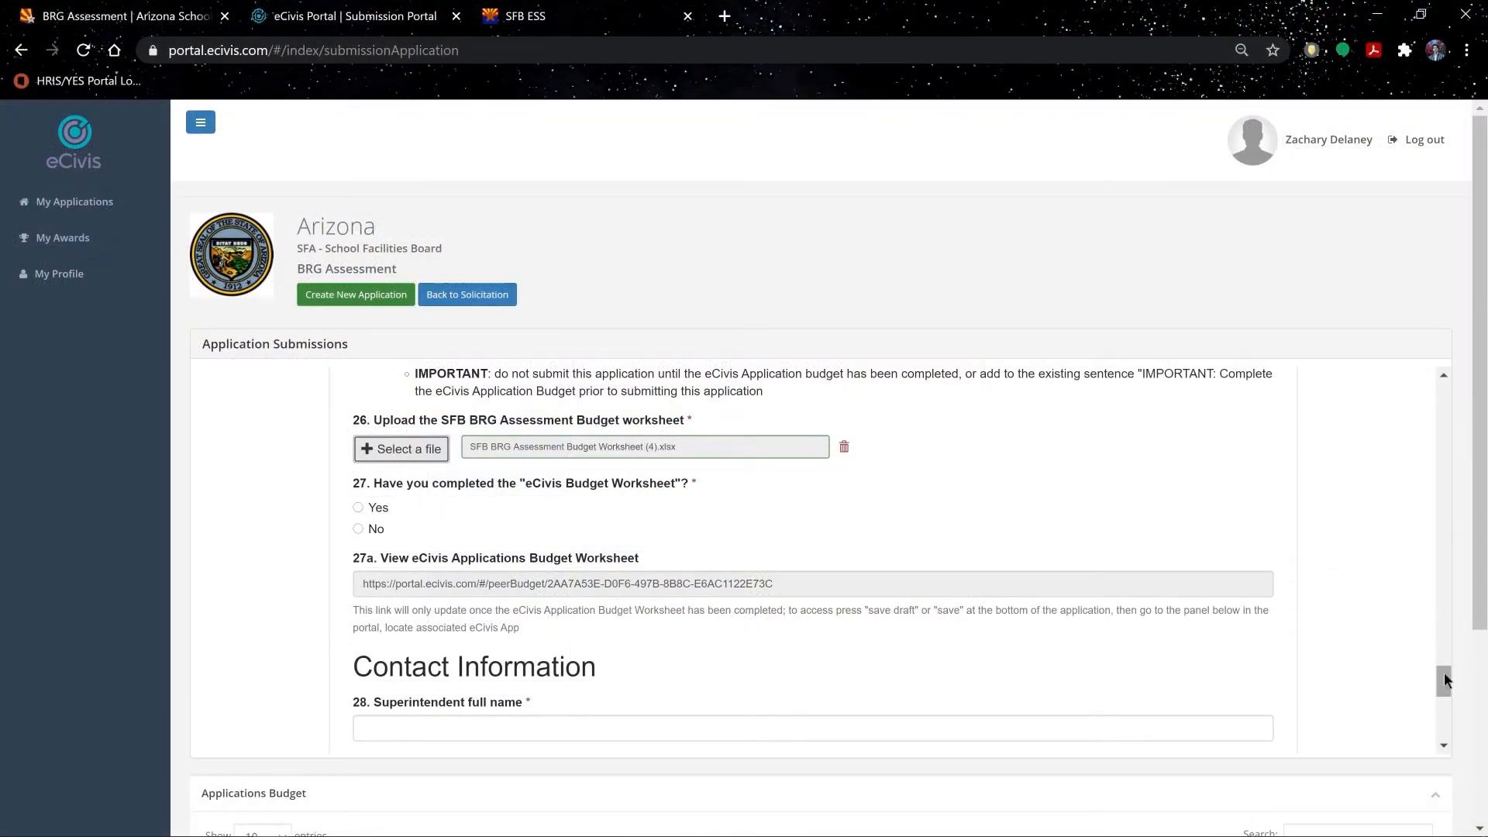
Step: Fill in the facility manager's e-mail address in 32a and phone number in 32b
scroll(1444, 680, "down", 4)
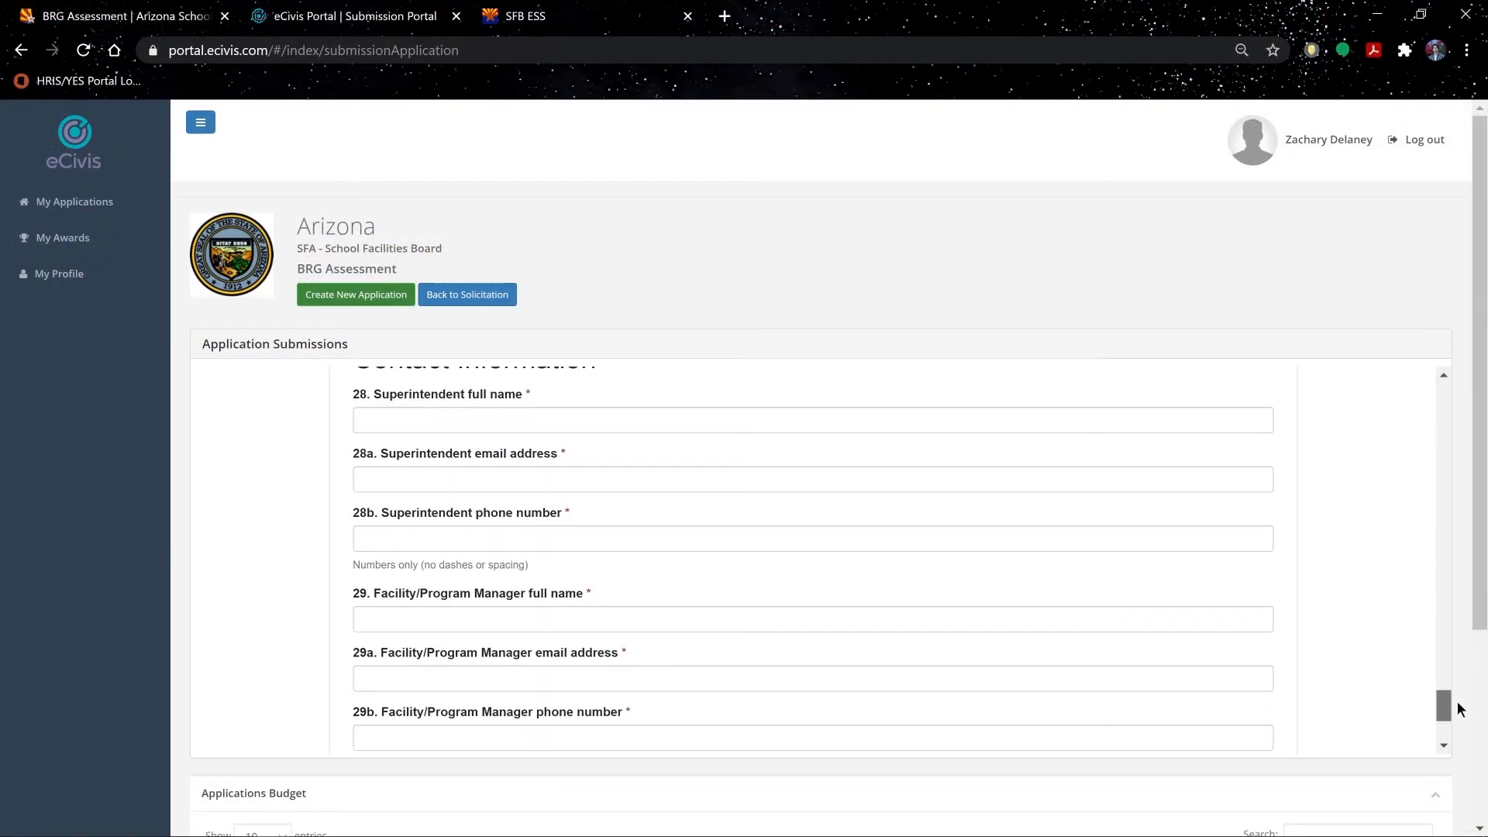
scroll(1457, 709, "up", 1)
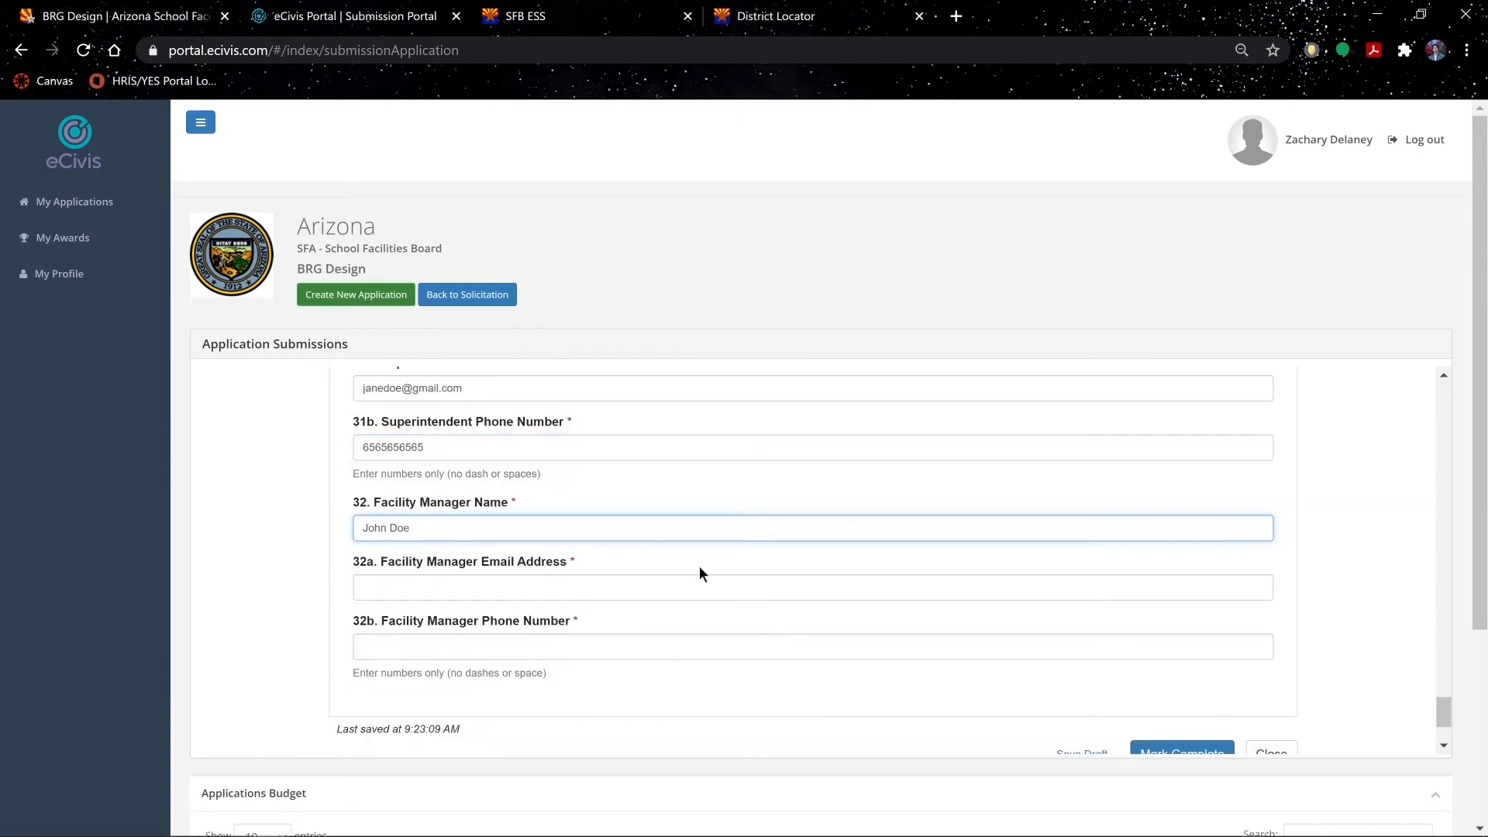
key("Tab")
key("Tab")
type("5454545454")
Step: Save the application as a draft
scroll(897, 614, "down", 2)
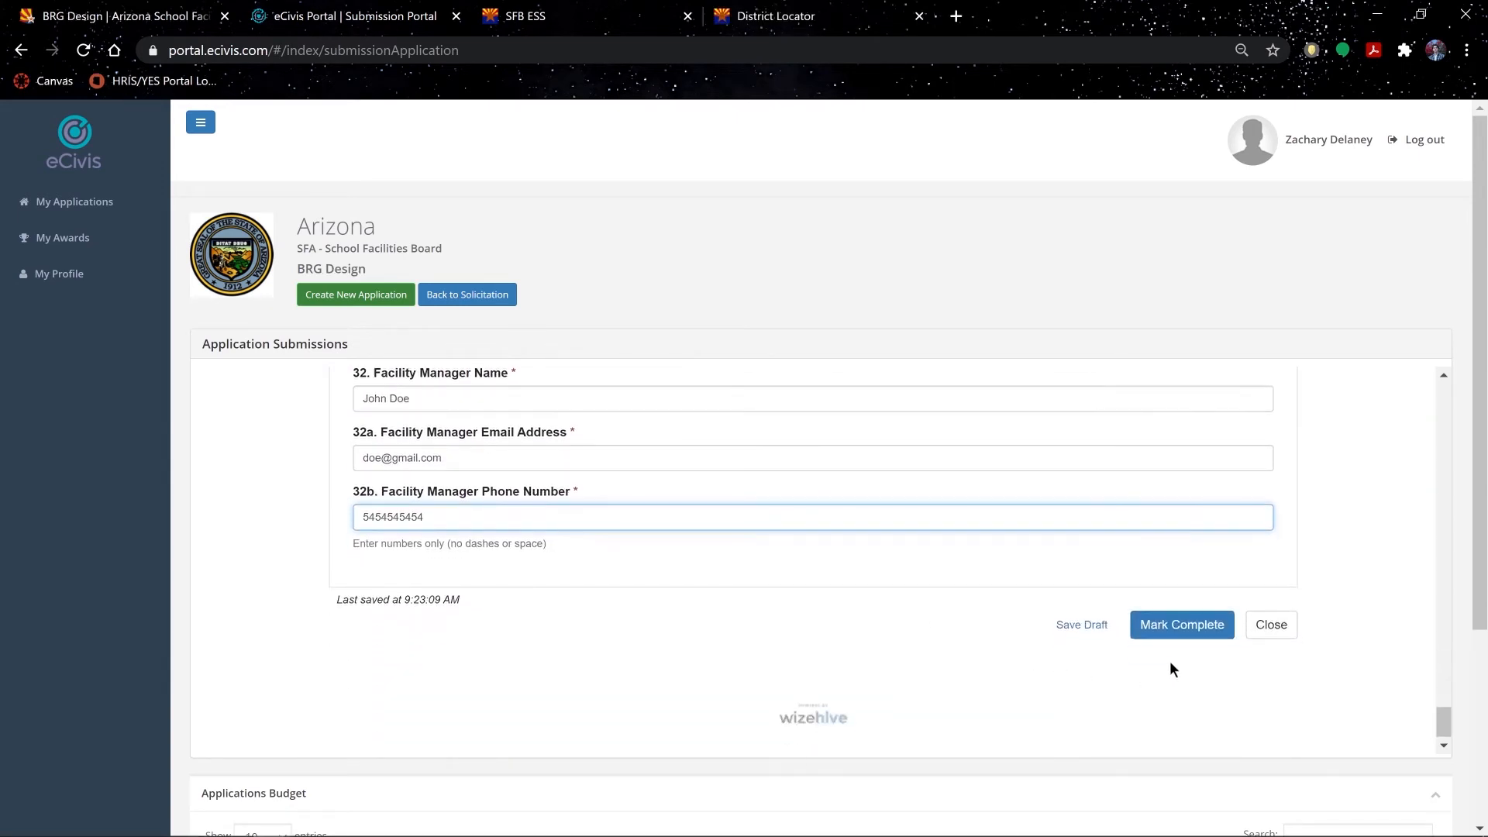
left_click(1104, 634)
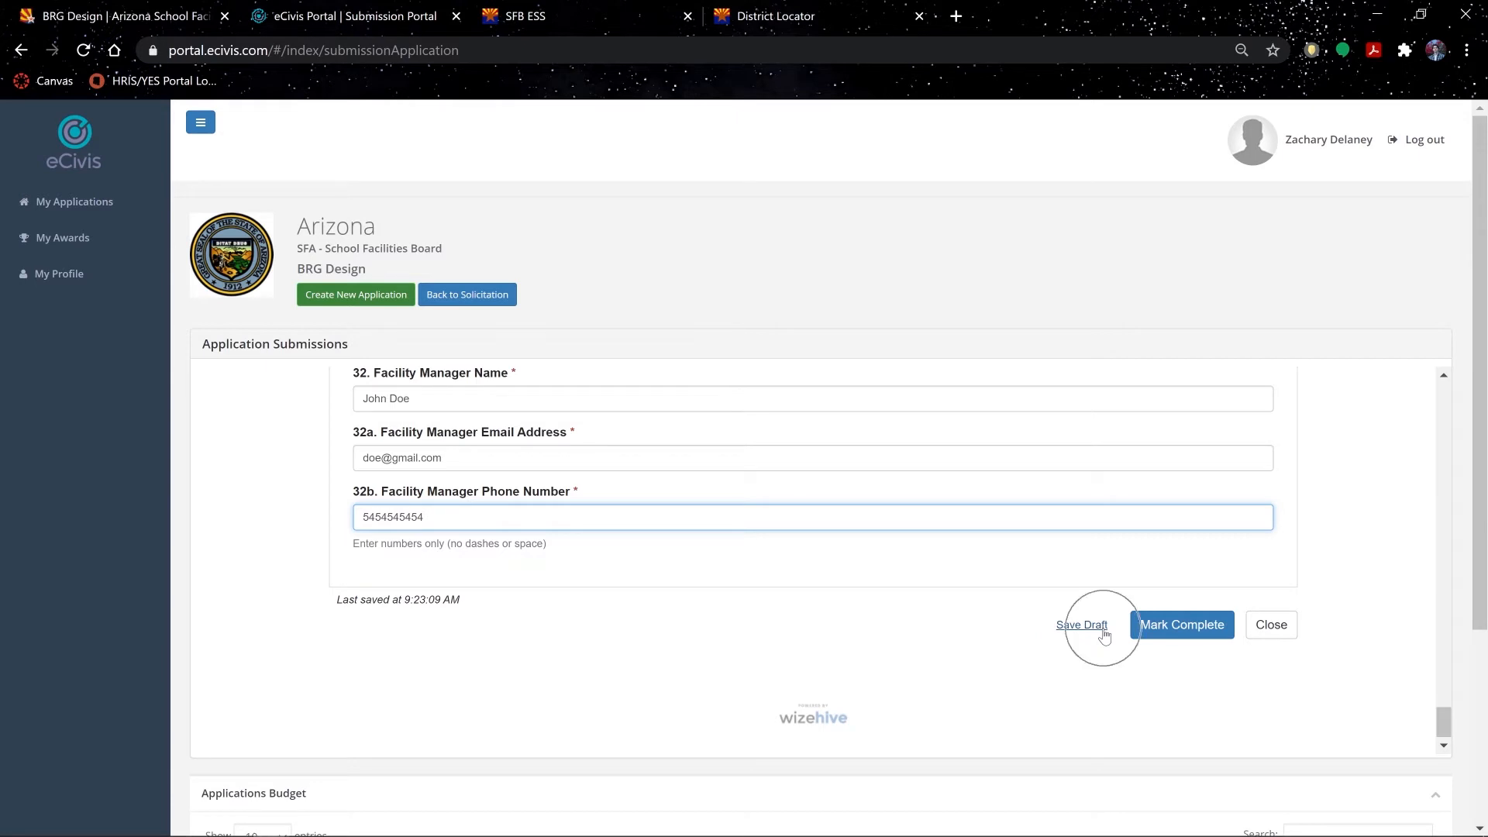
left_click(1104, 631)
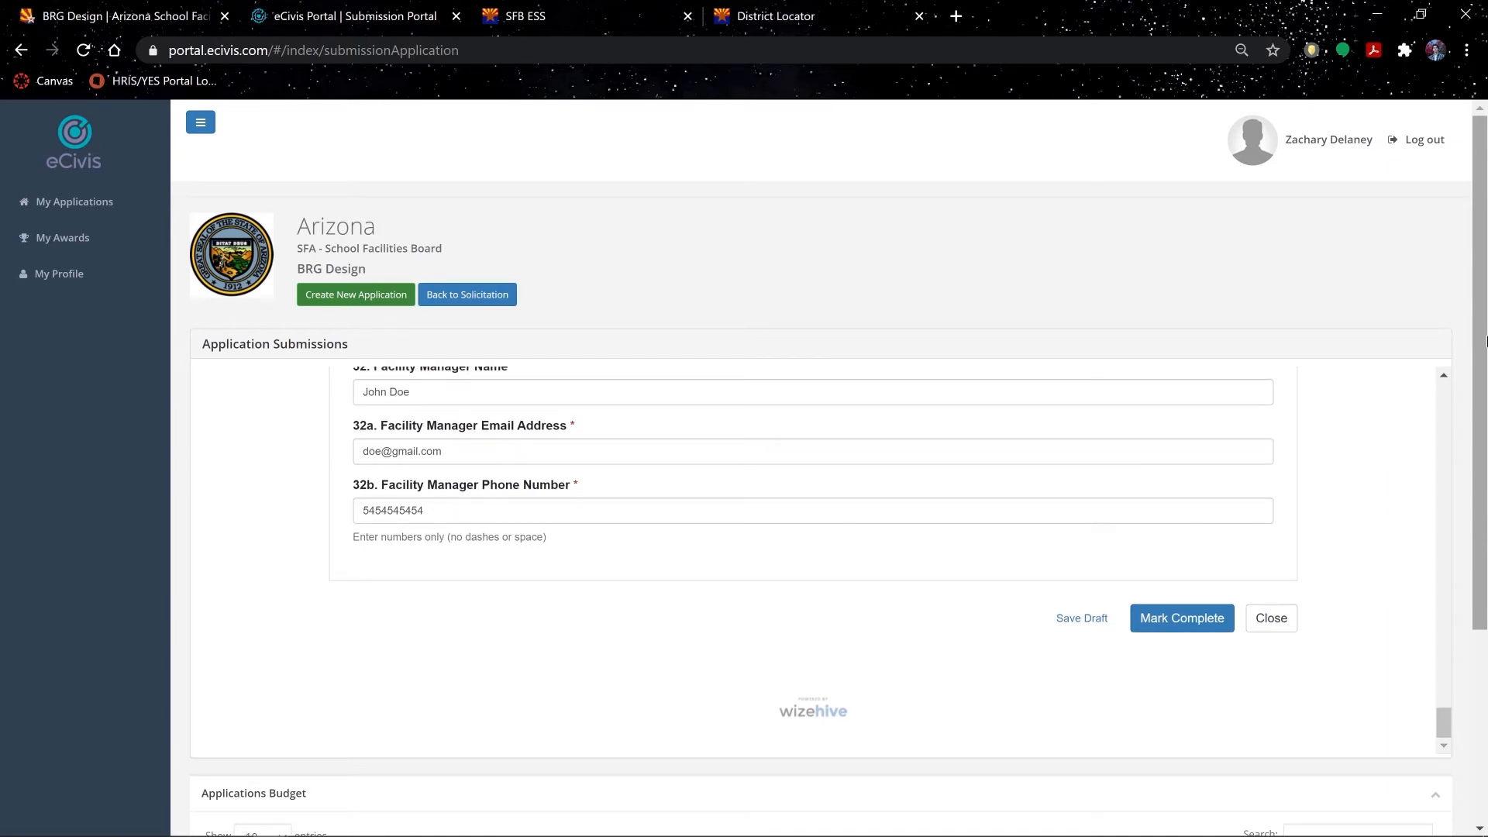
scroll(1487, 343, "down", 3)
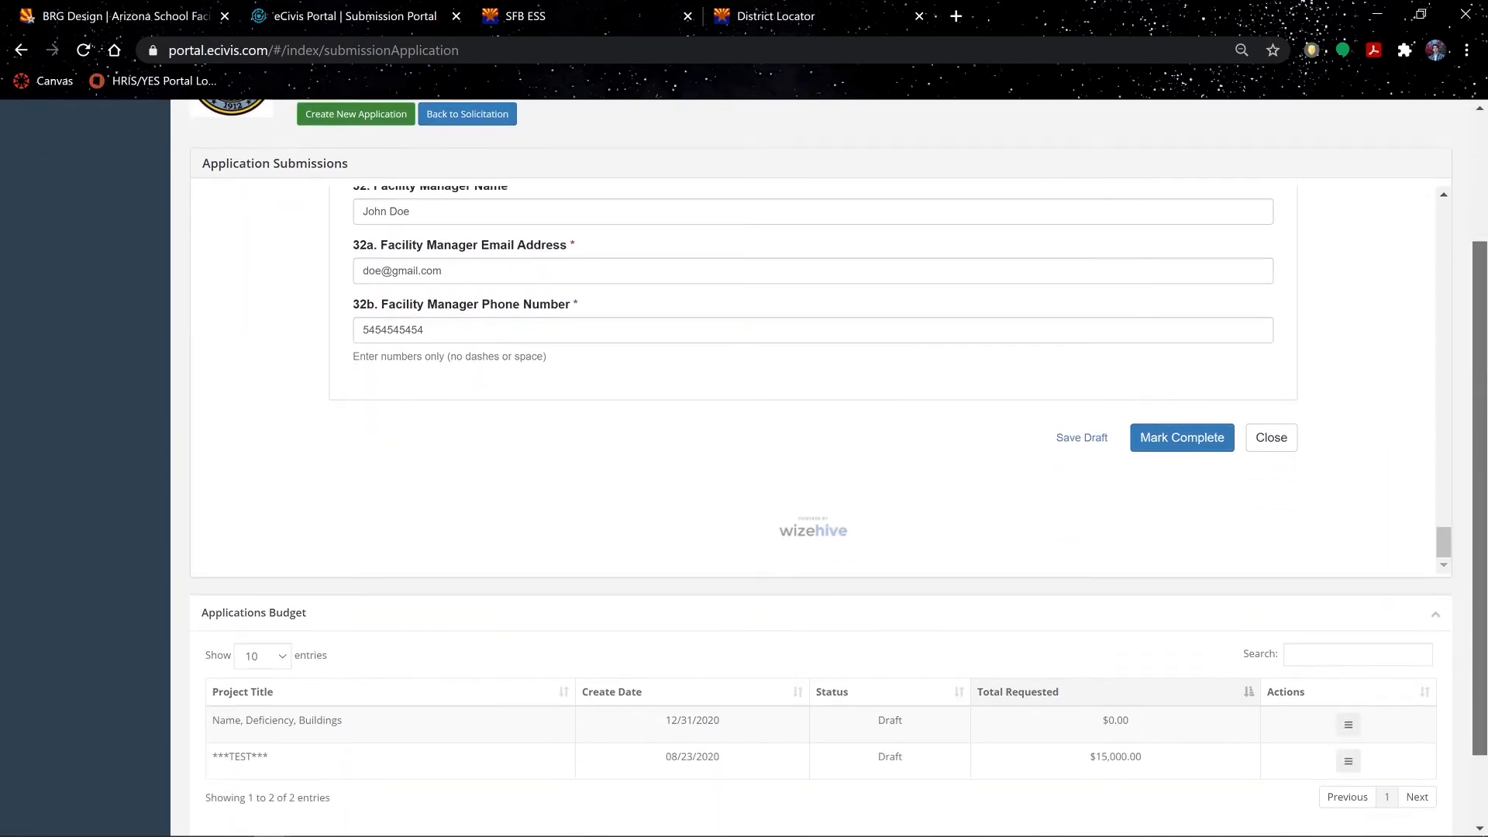
Step: Open Edit Budget for the first $0.00 draft budget under Applications Budget
left_click_drag(1482, 543, 1482, 578)
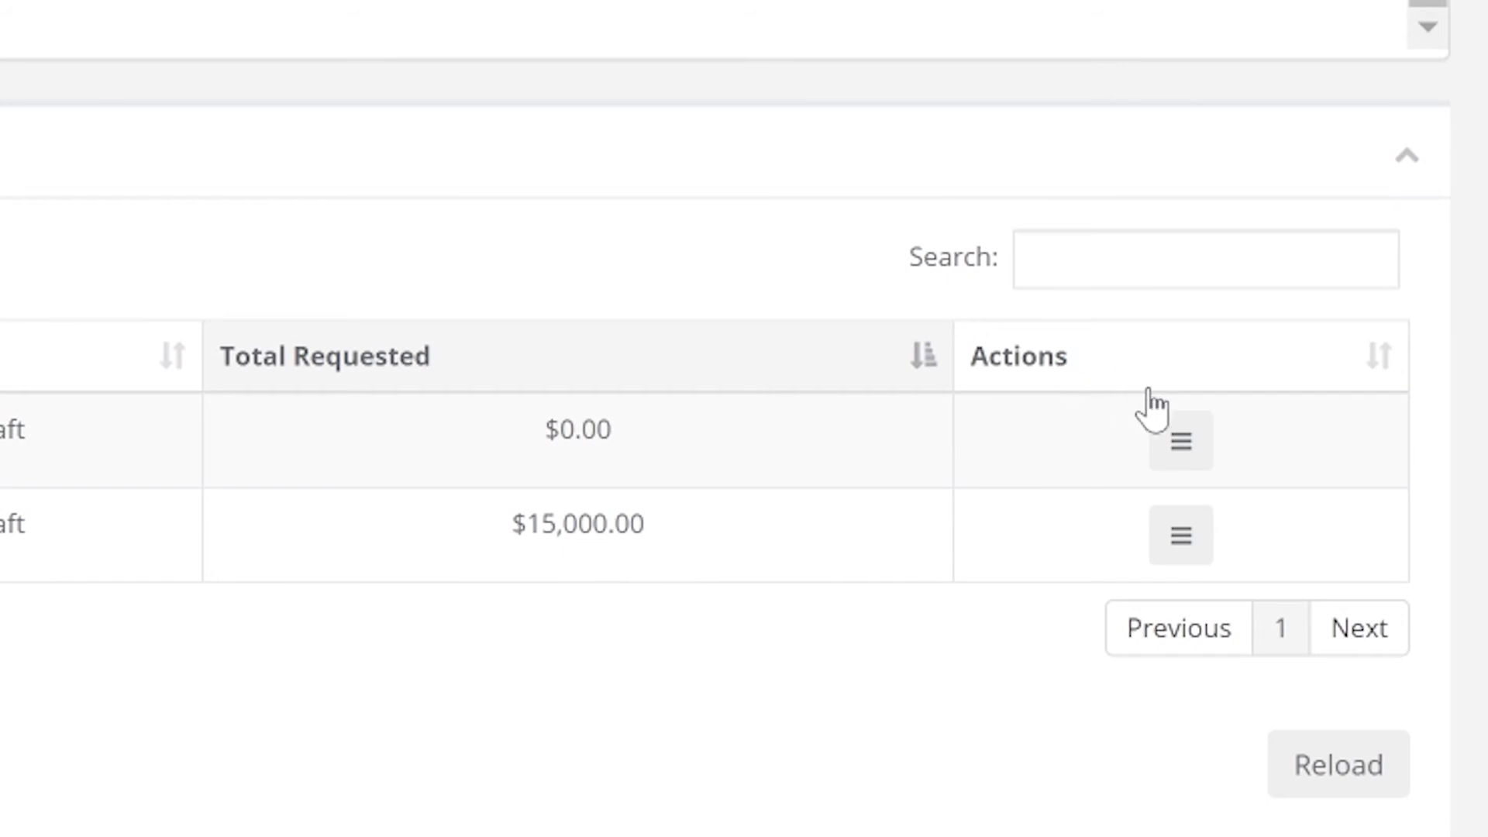
left_click(1184, 445)
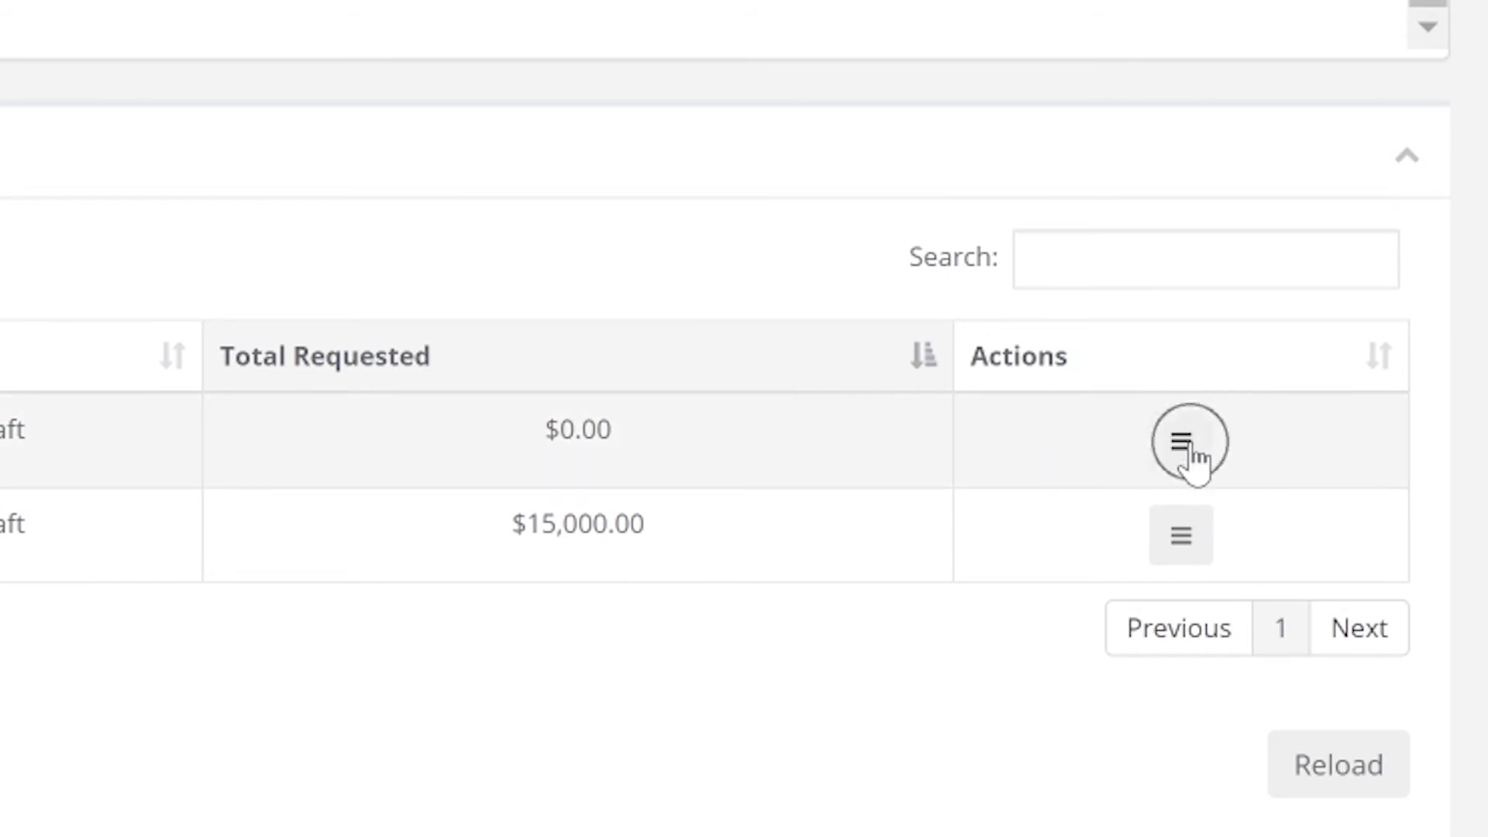
left_click(1052, 518)
left_click(1052, 518)
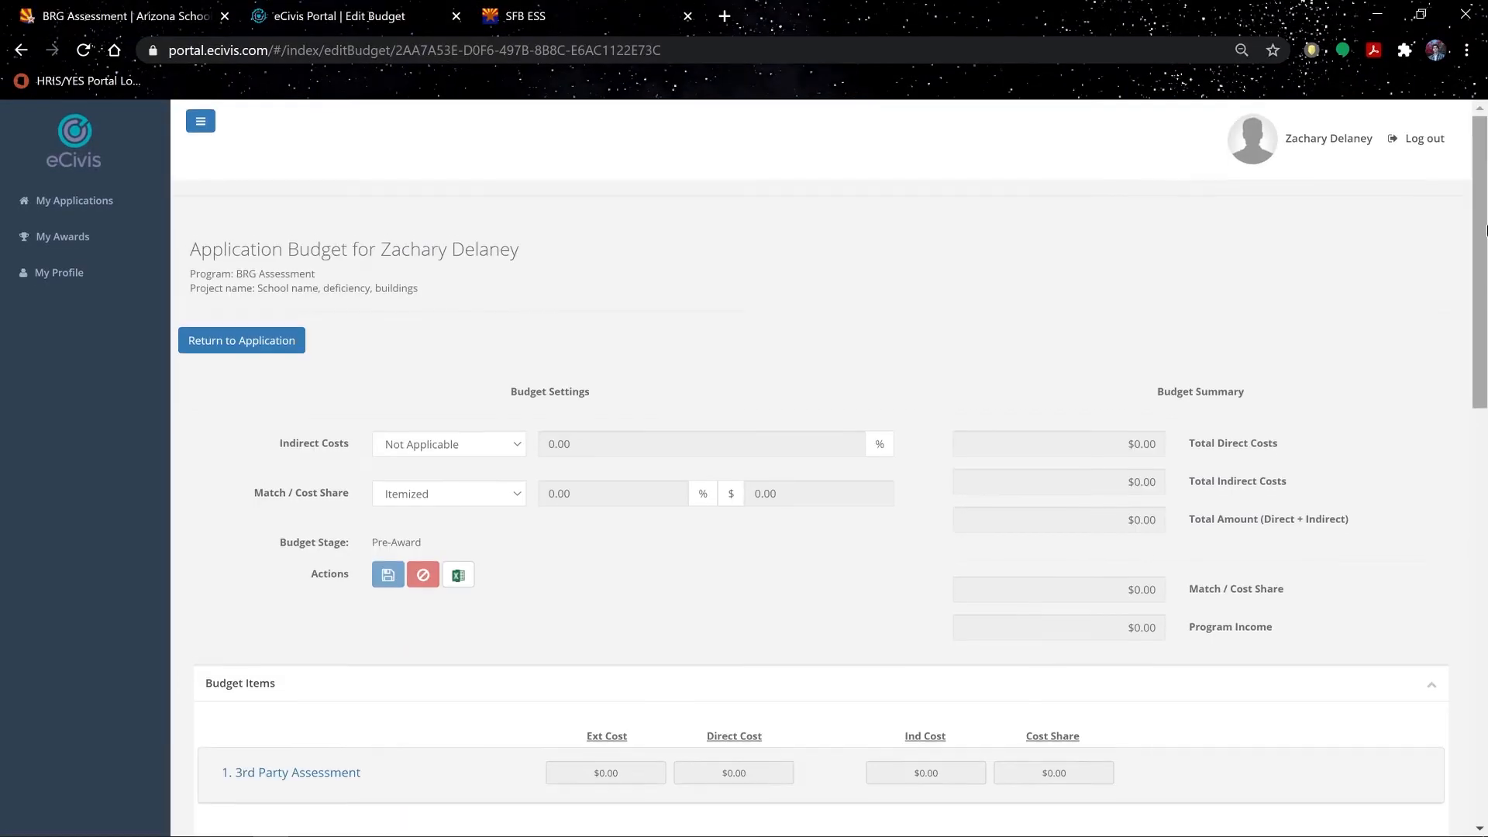
left_click_drag(1484, 233, 1481, 443)
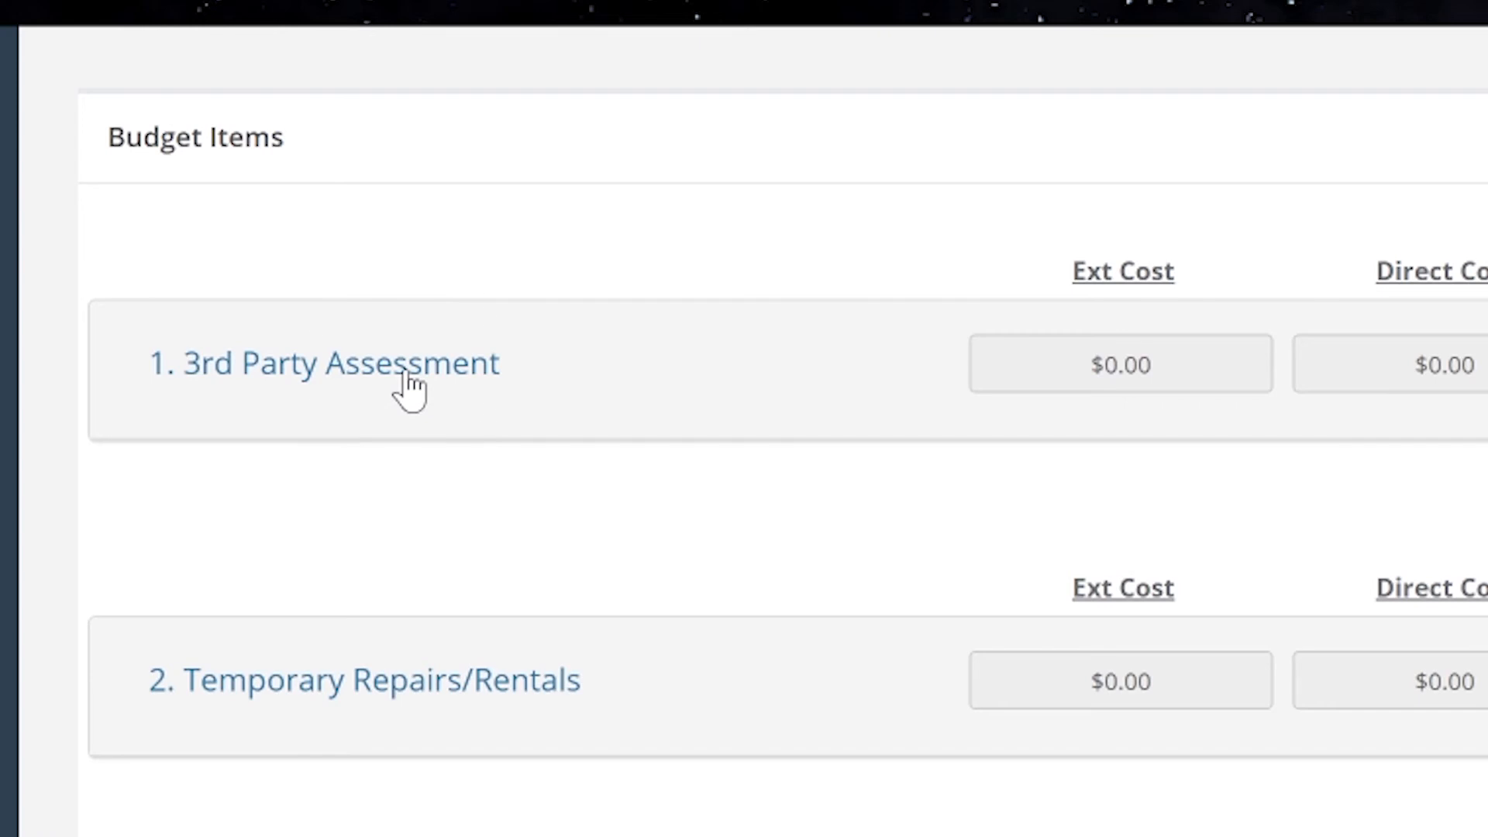
Step: Expand 1. 3rd Party Assessment and fill its Cost with $15,000.00
left_click(402, 371)
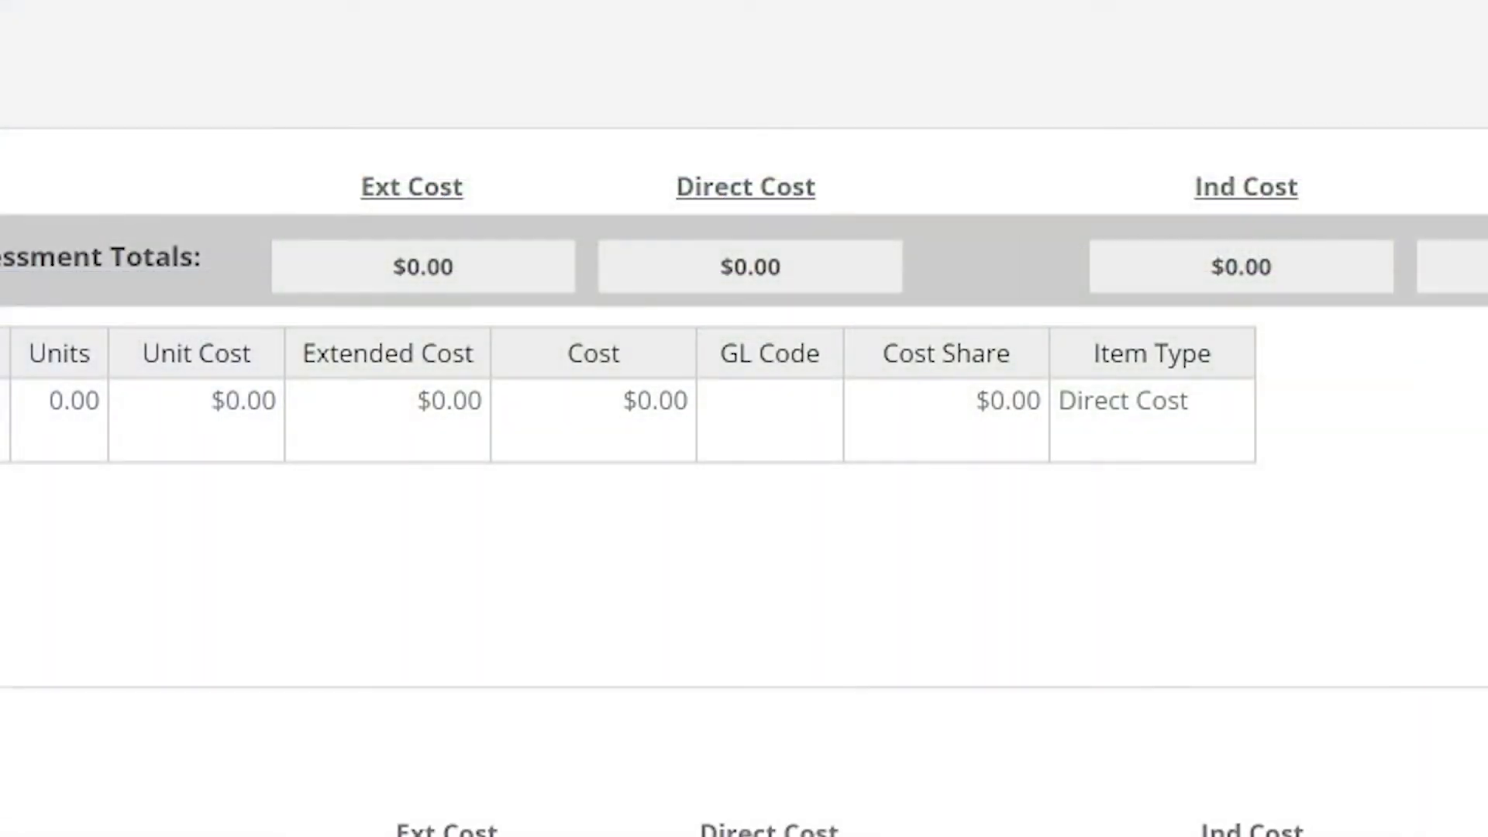
left_click(630, 430)
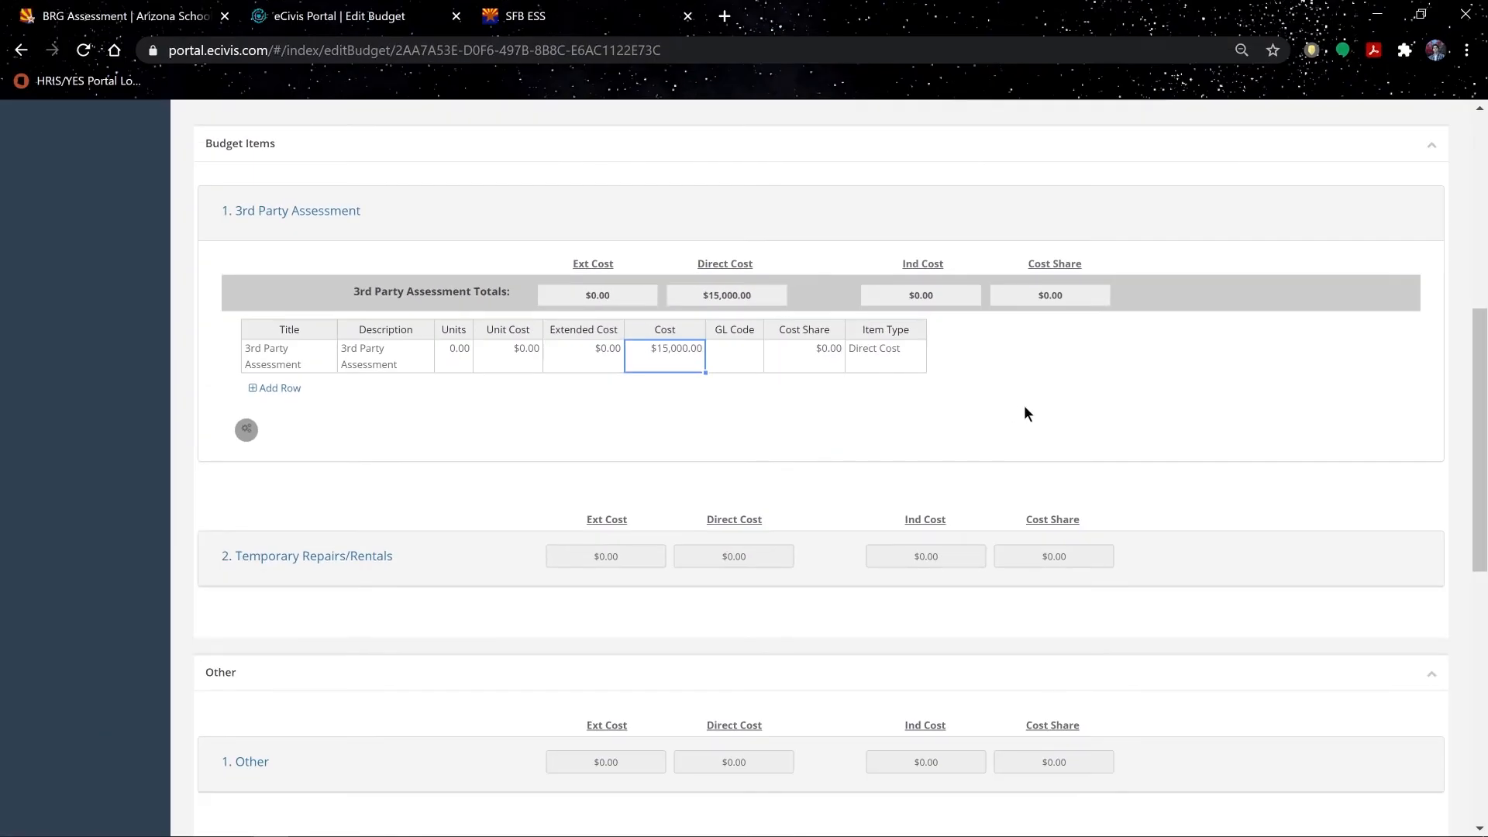
Step: Copy $2,500 from the Excel worksheet into the Temporary Repairs/Rentals cost
scroll(775, 442, "down", 1)
left_click(359, 465)
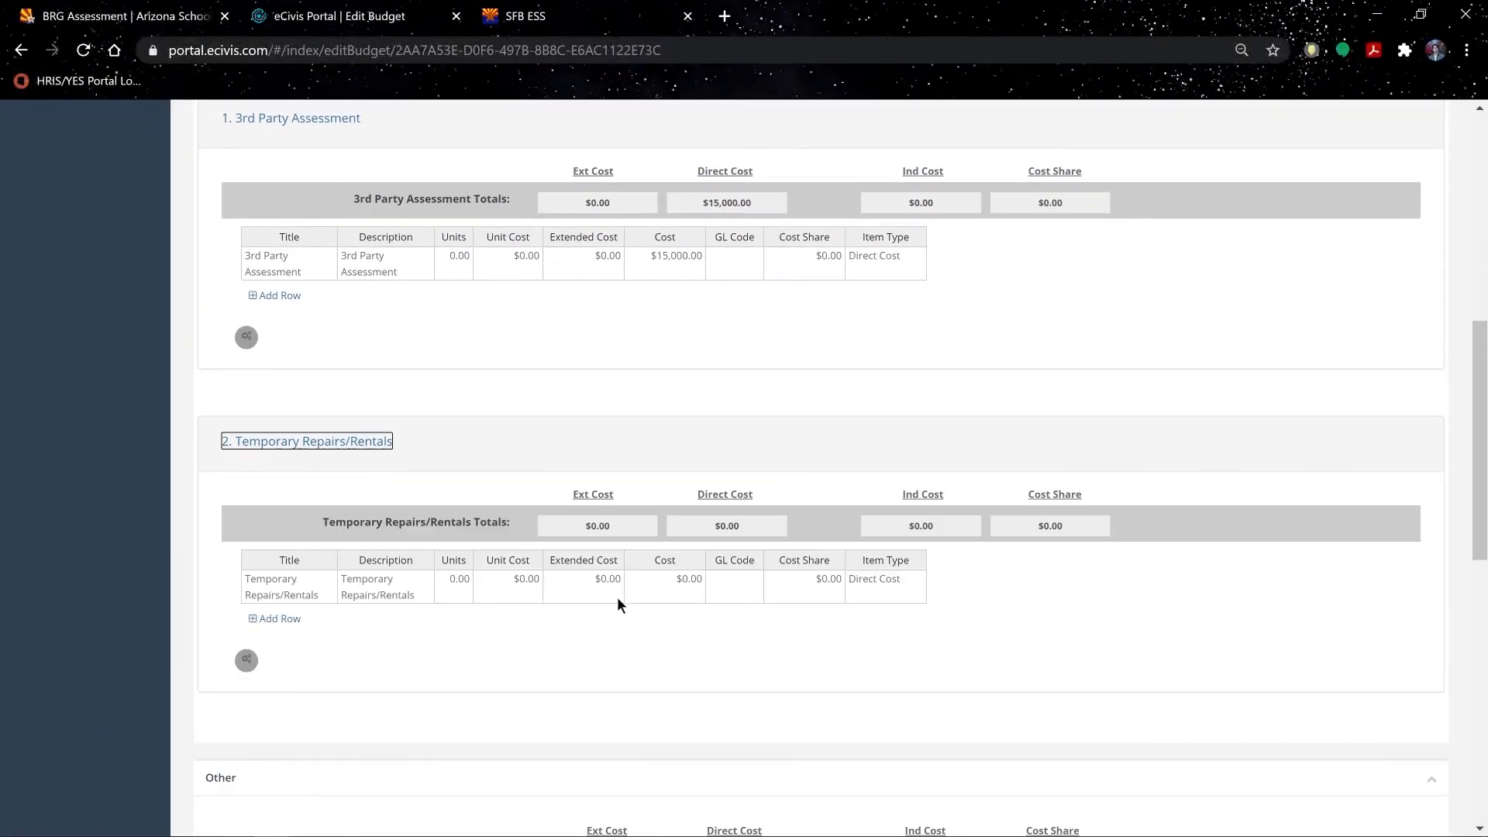
key("alt+Tab")
left_click(548, 579)
left_click(768, 579)
key("ctrl+c")
key("alt+Tab")
key("ctrl+v")
key("Tab")
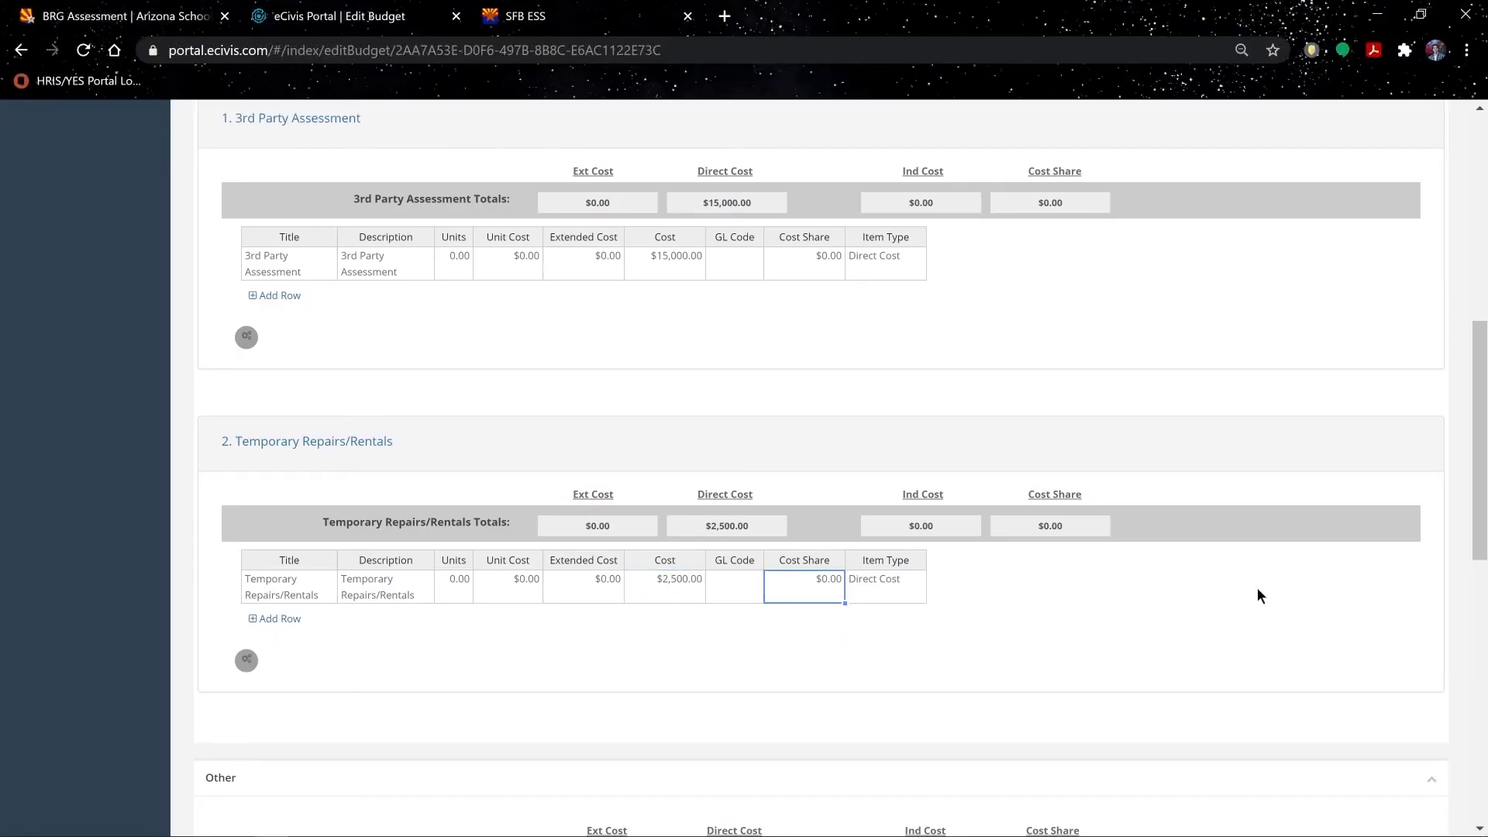
Step: Save the budget changes so direct costs total $17,500.00
scroll(1476, 436, "down", 7)
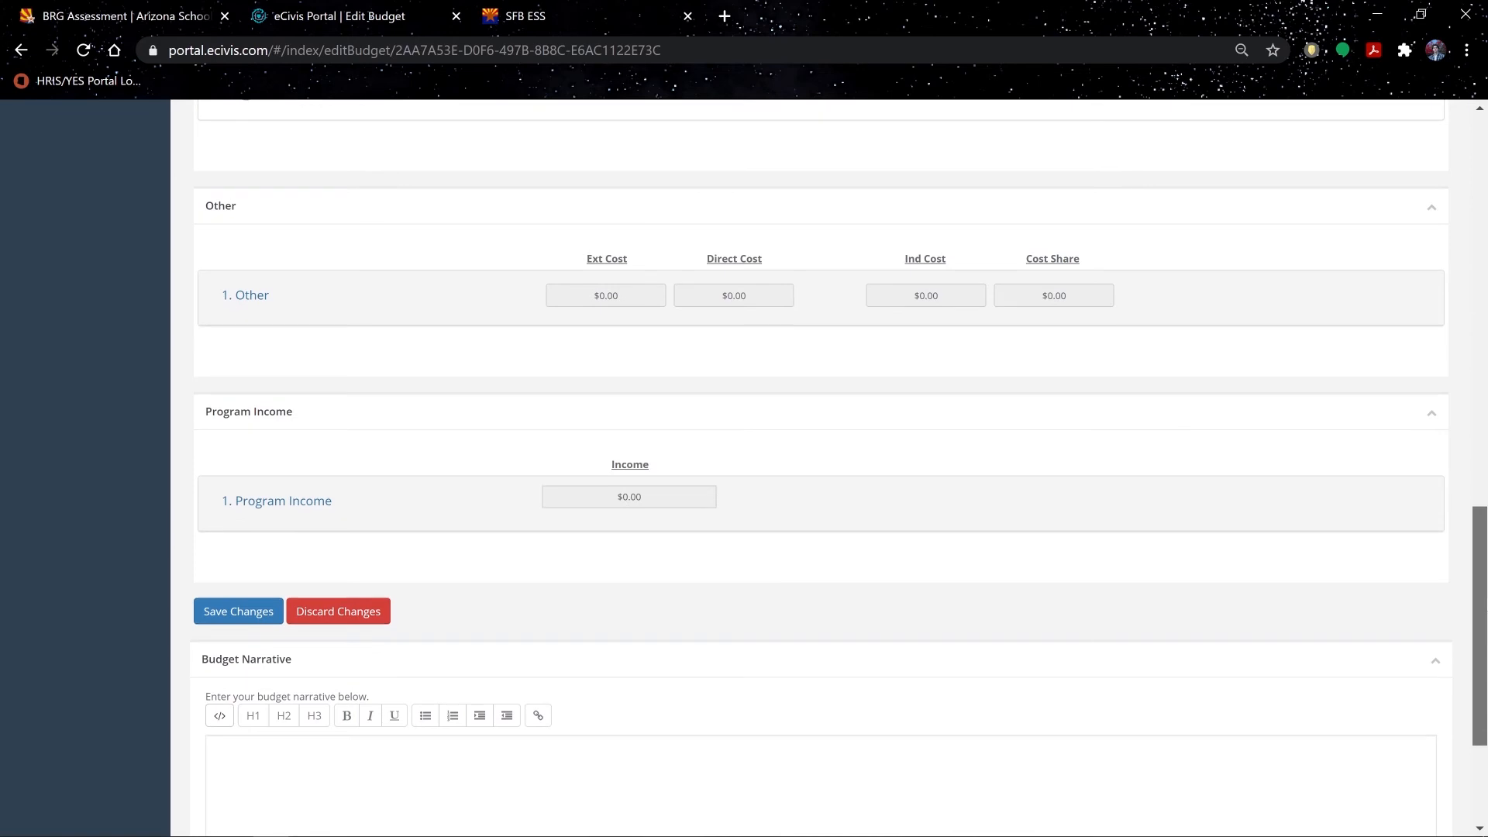
scroll(1293, 633, "down", 1)
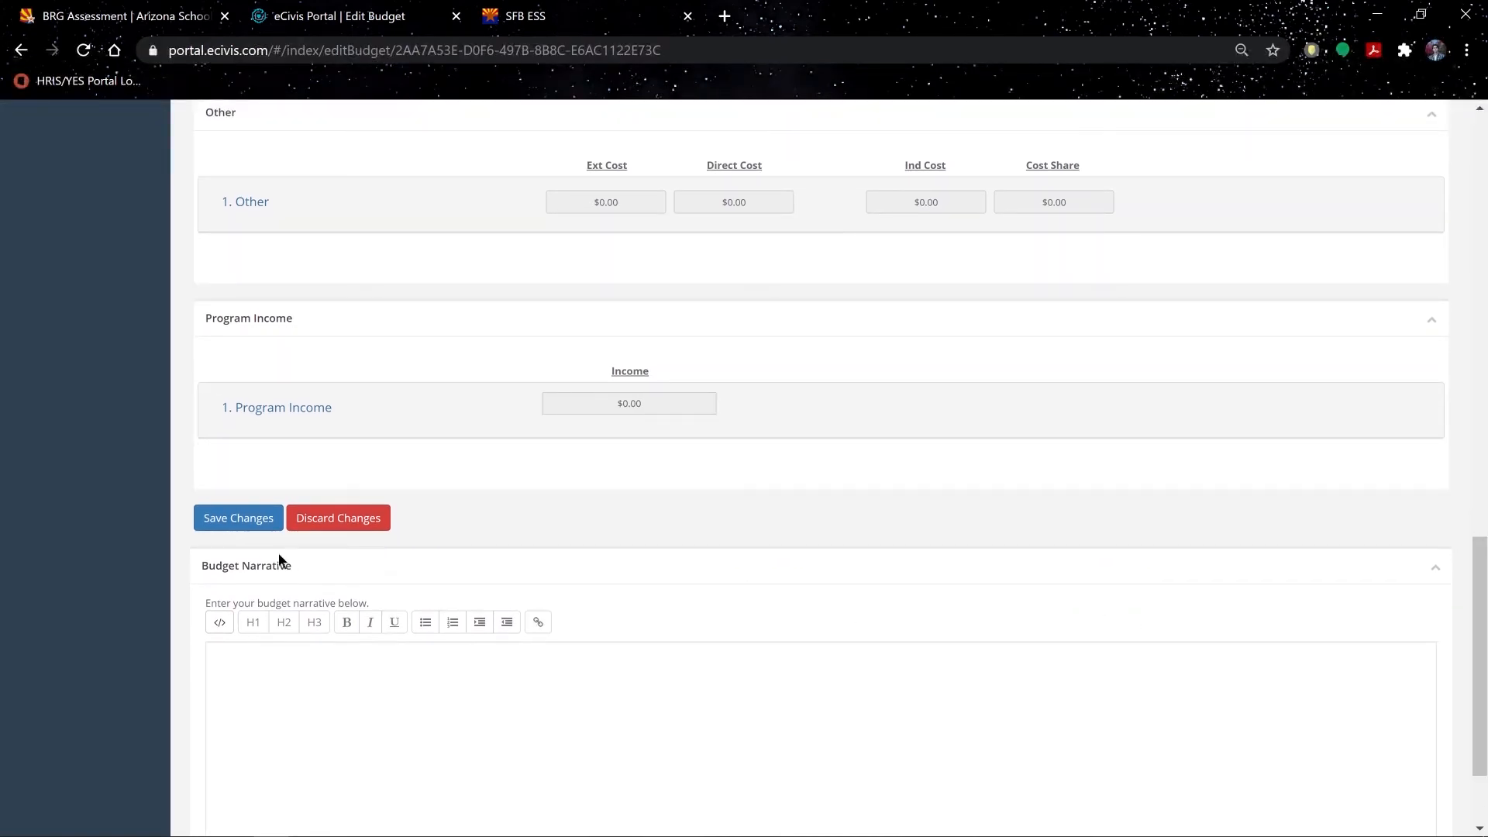
left_click(254, 519)
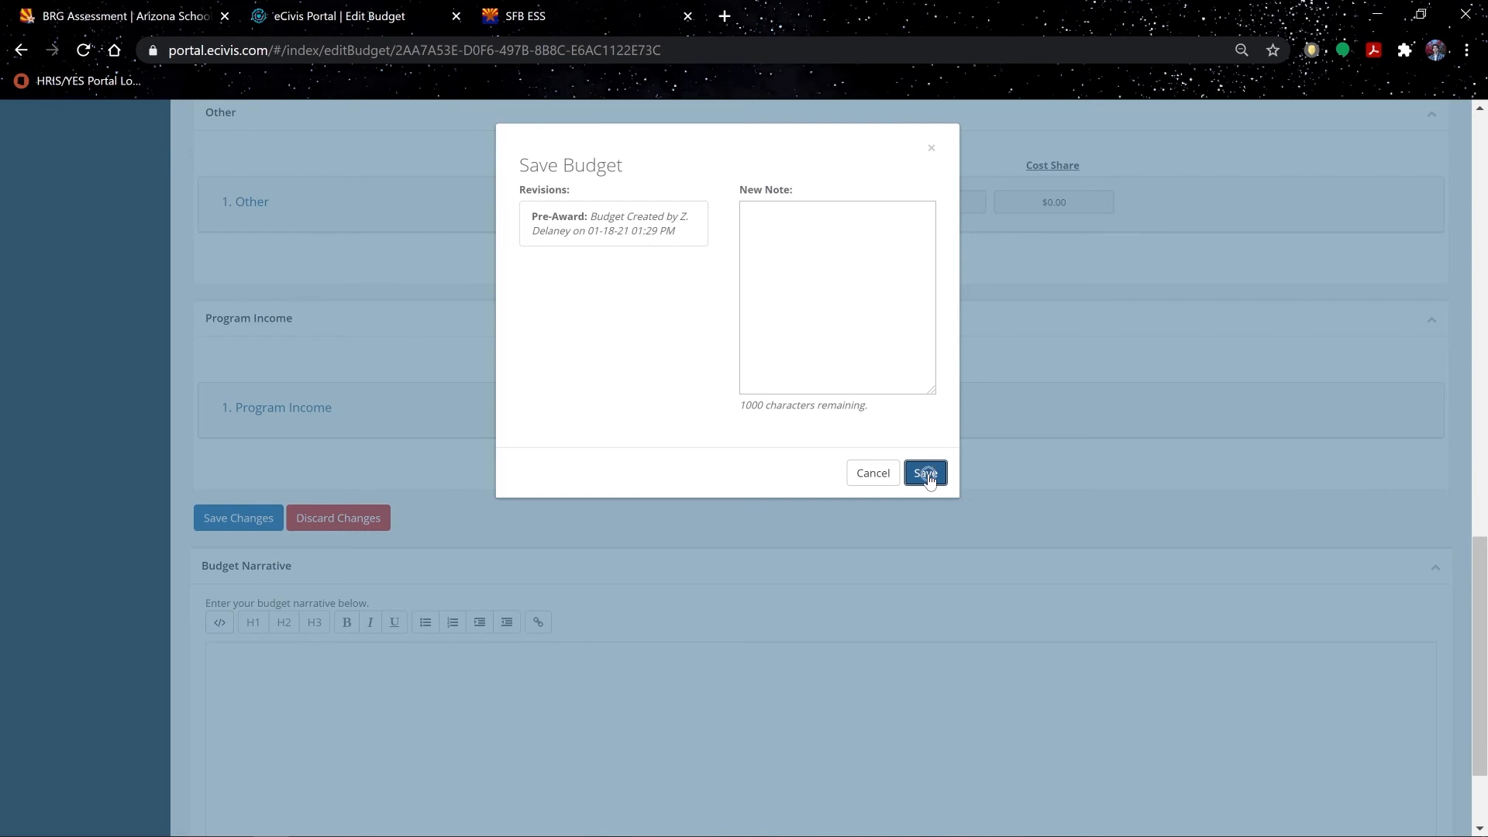
left_click(925, 474)
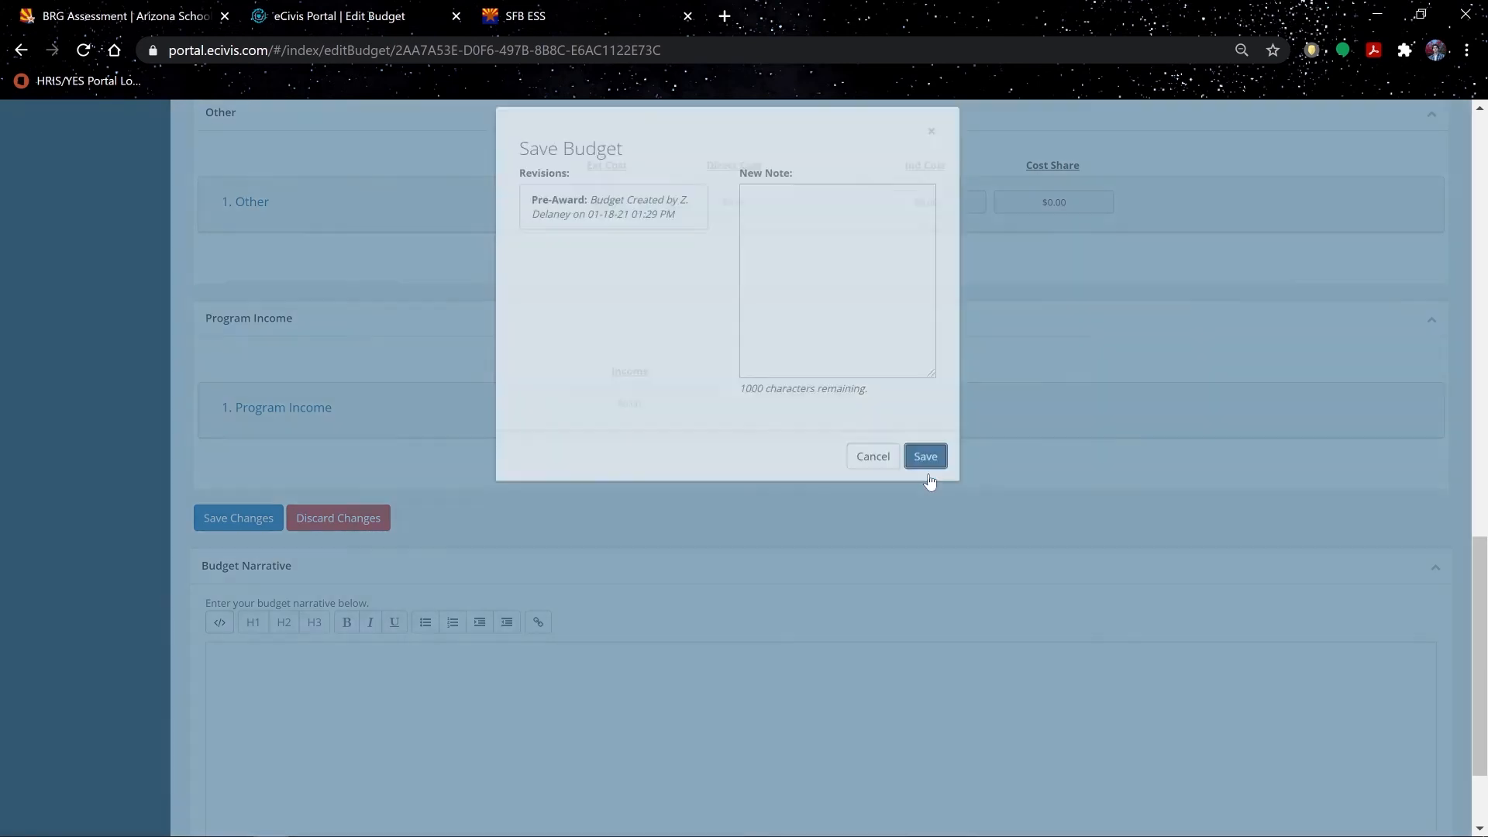
left_click_drag(1481, 595, 1486, 160)
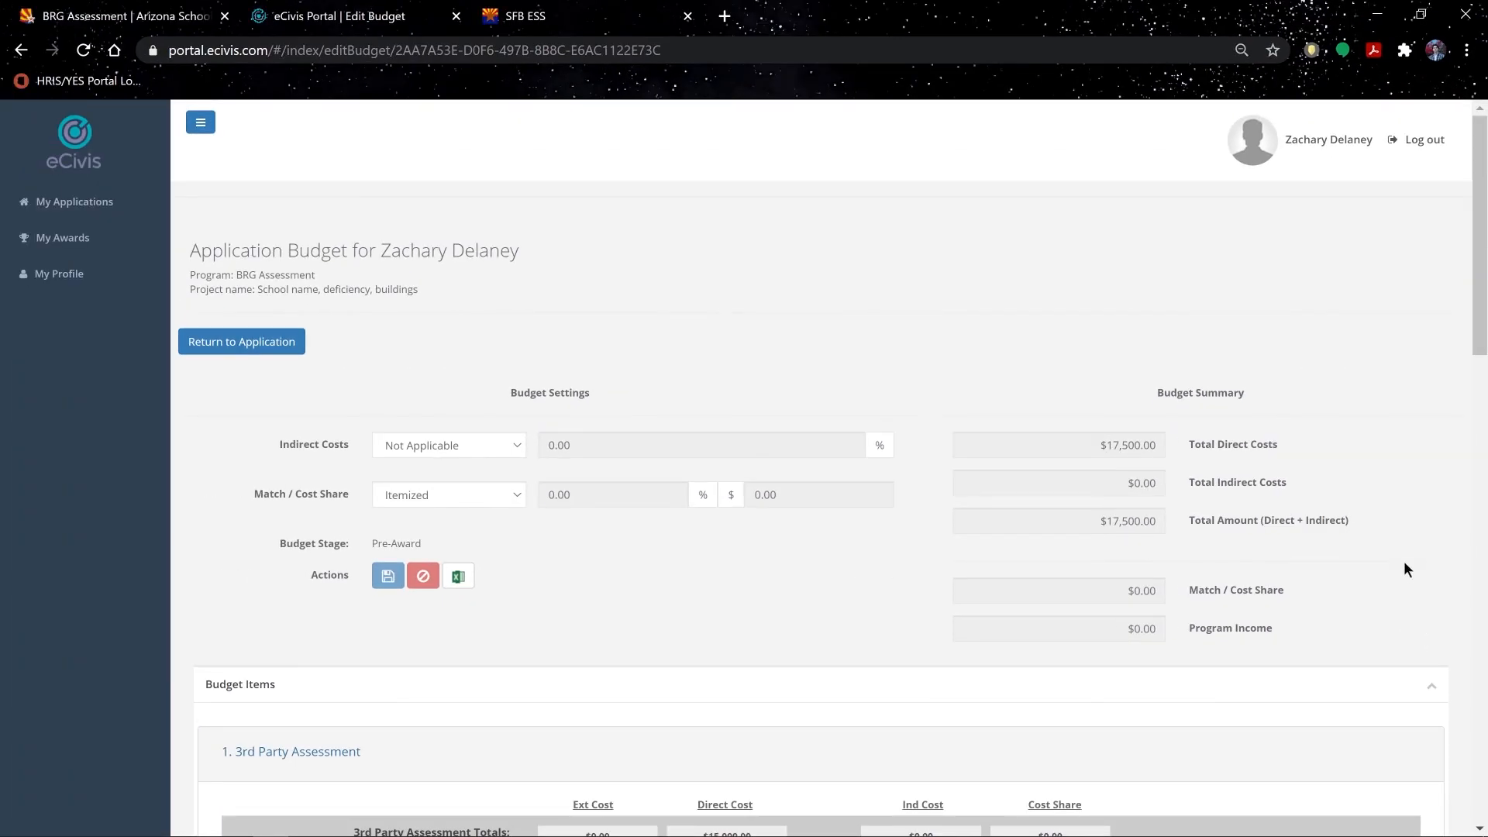
Step: Return to the application form at budget questions 26–27
left_click(266, 349)
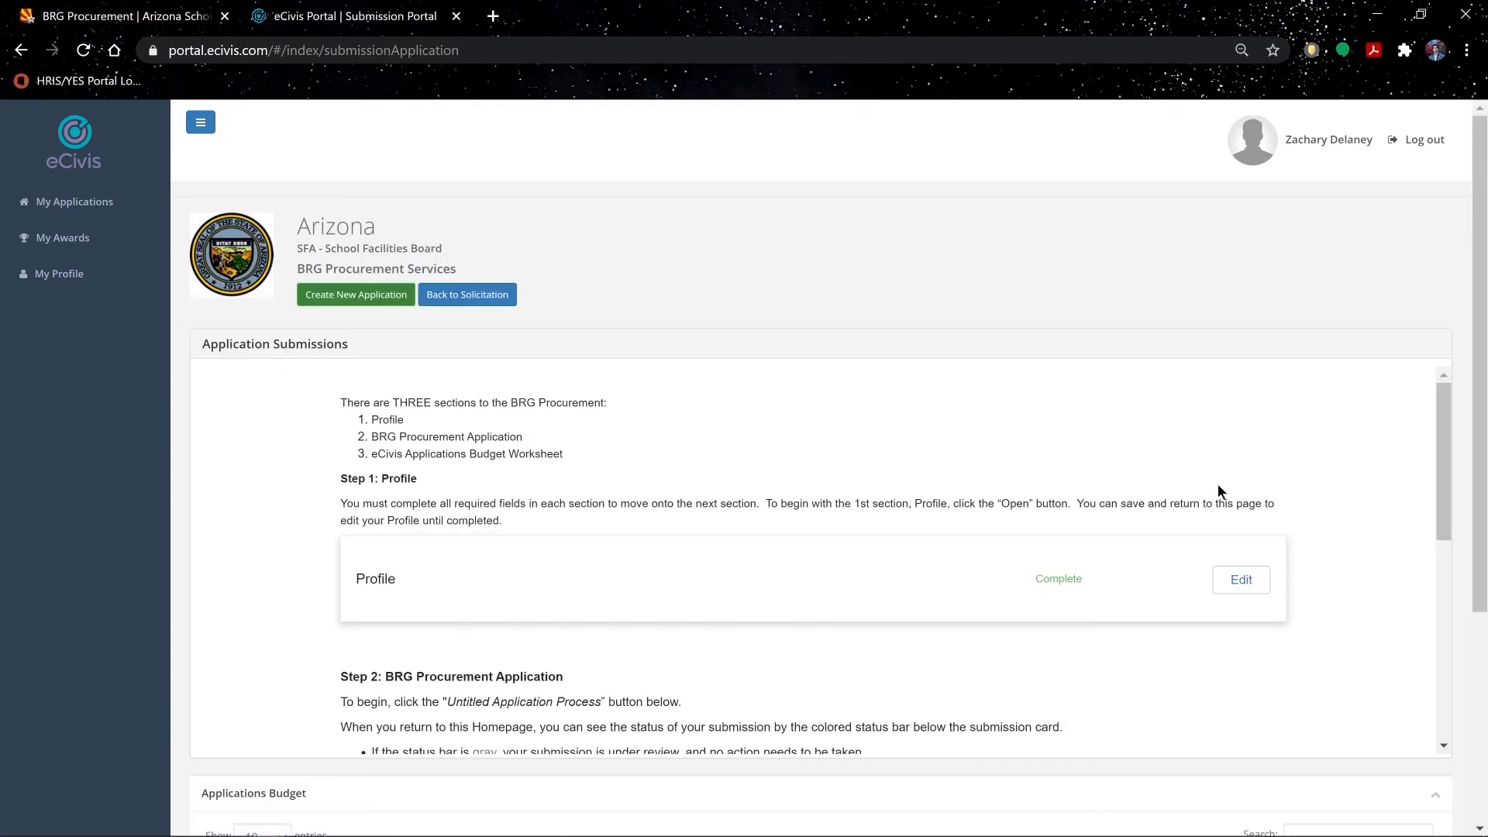
left_click_drag(1444, 453, 1443, 659)
left_click(430, 576)
scroll(1426, 462, "down", 3)
left_click(1198, 490)
left_click_drag(1443, 424, 1457, 696)
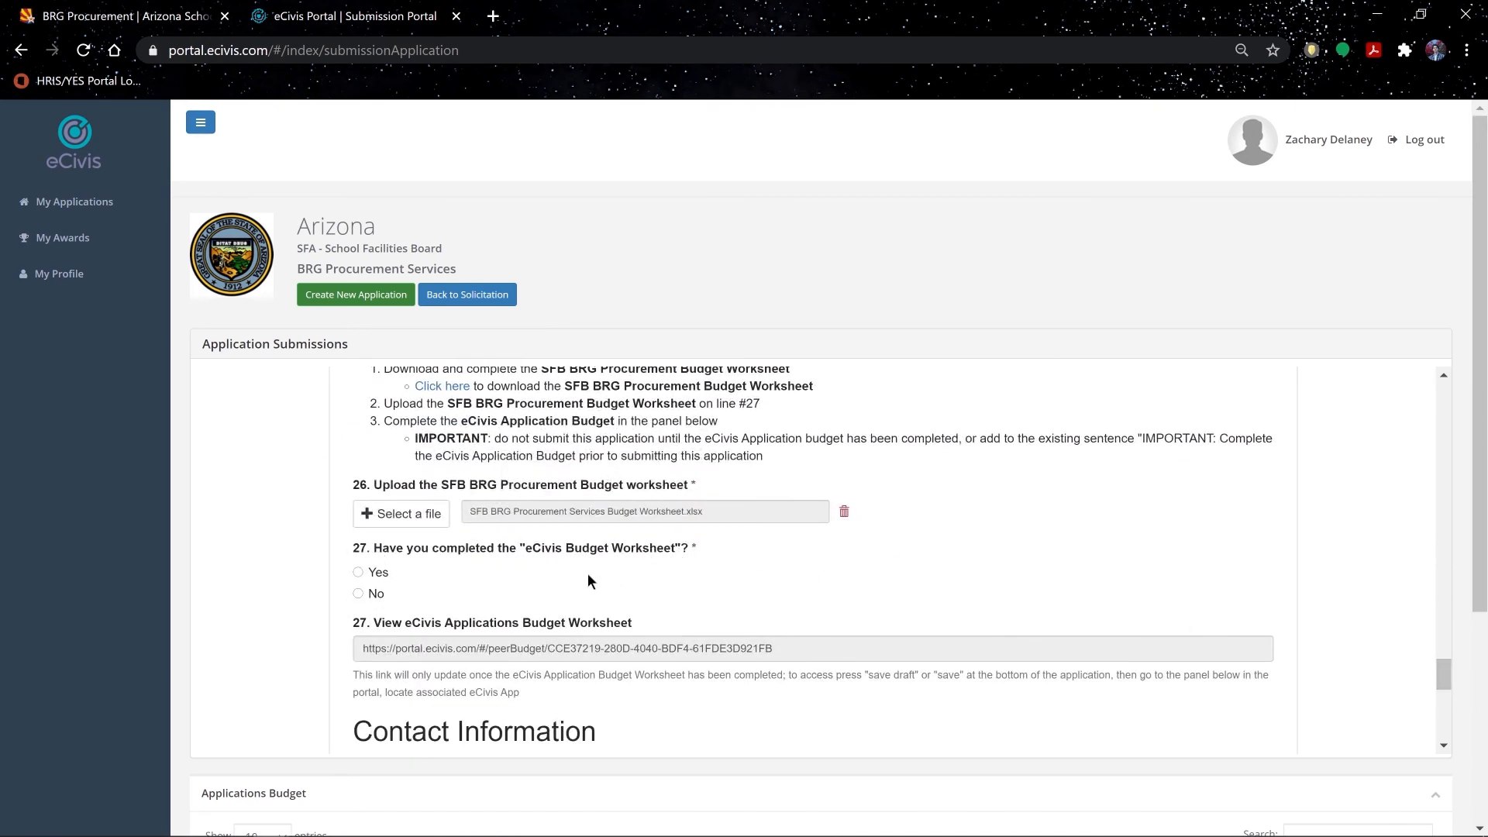
Step: Answer Yes to question 27, mark the application complete, and go to My Applications
left_click(355, 572)
left_click_drag(1443, 678, 1434, 738)
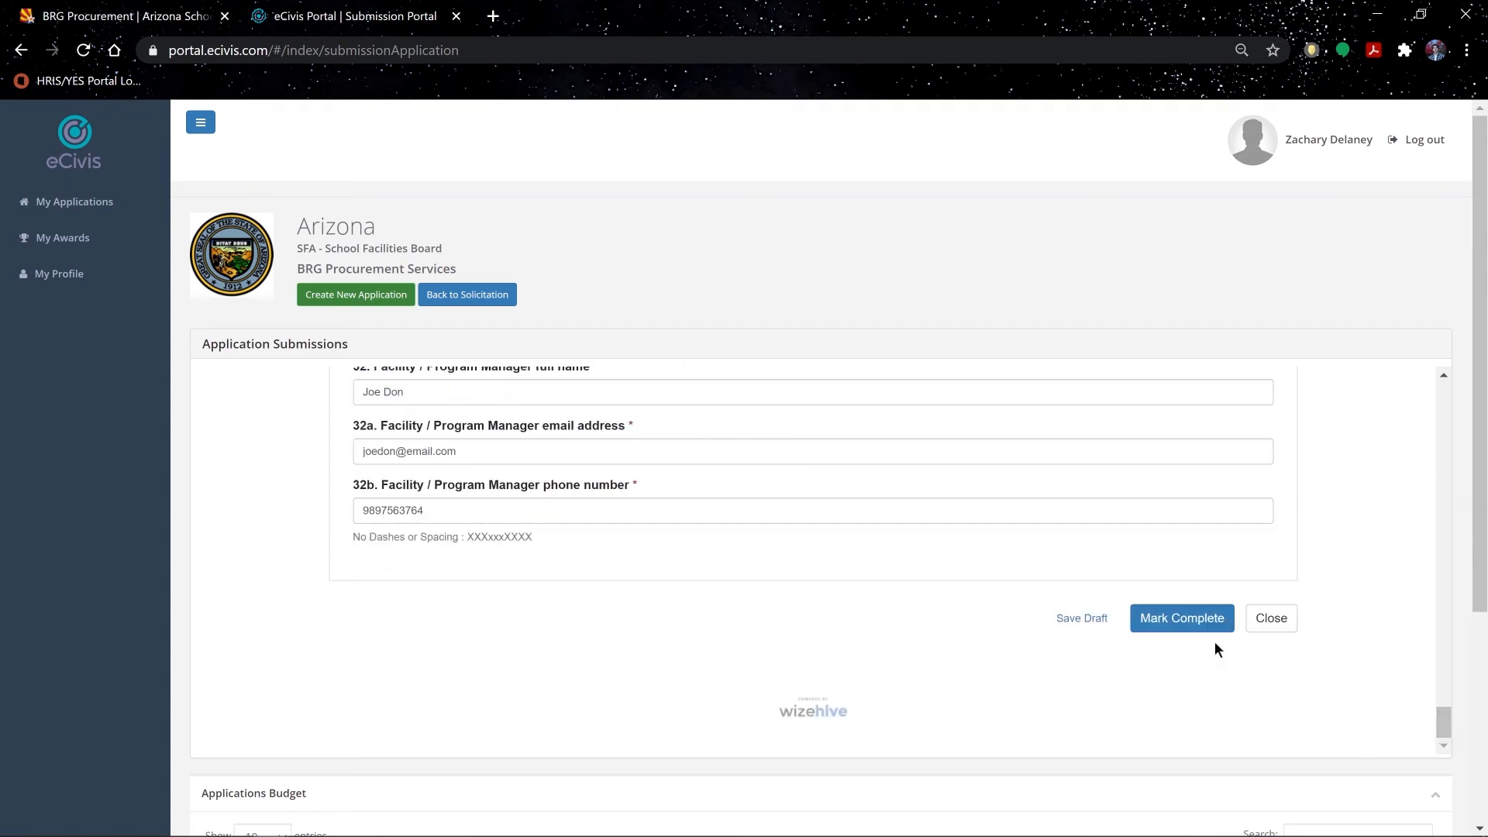
left_click(1199, 620)
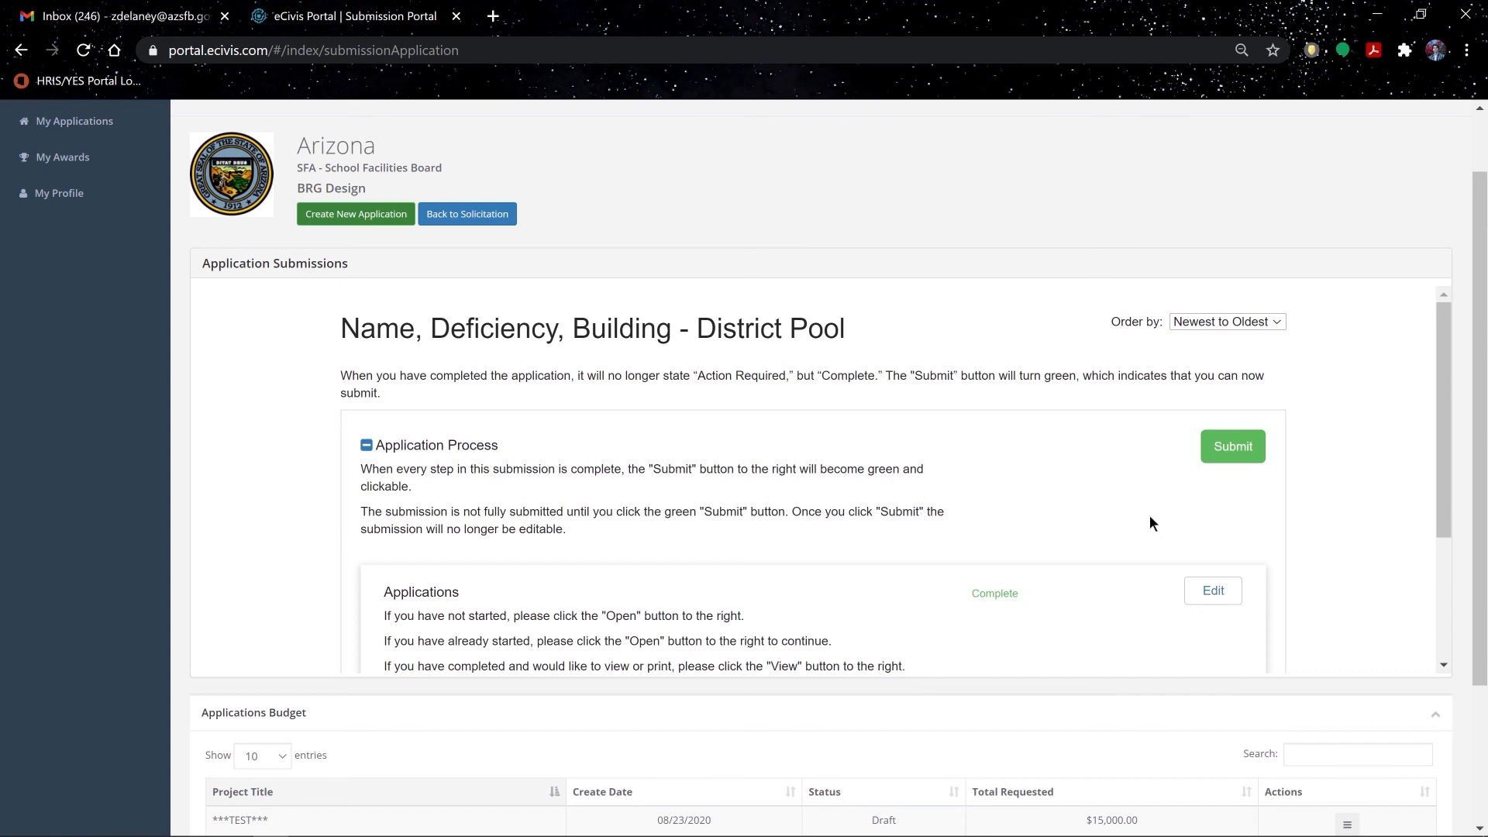
key("ctrl")
key("ctrl")
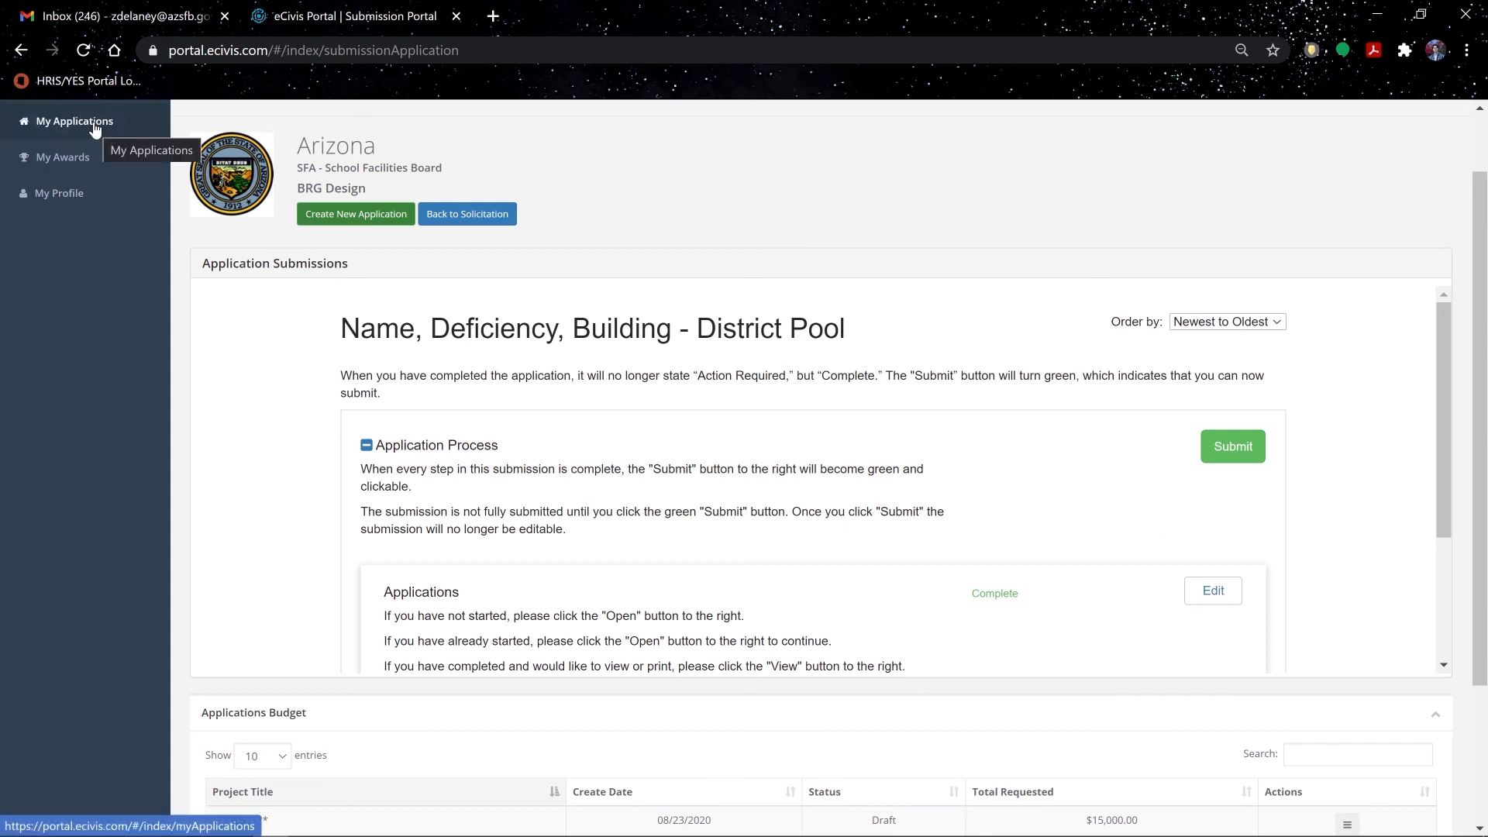
left_click(95, 127)
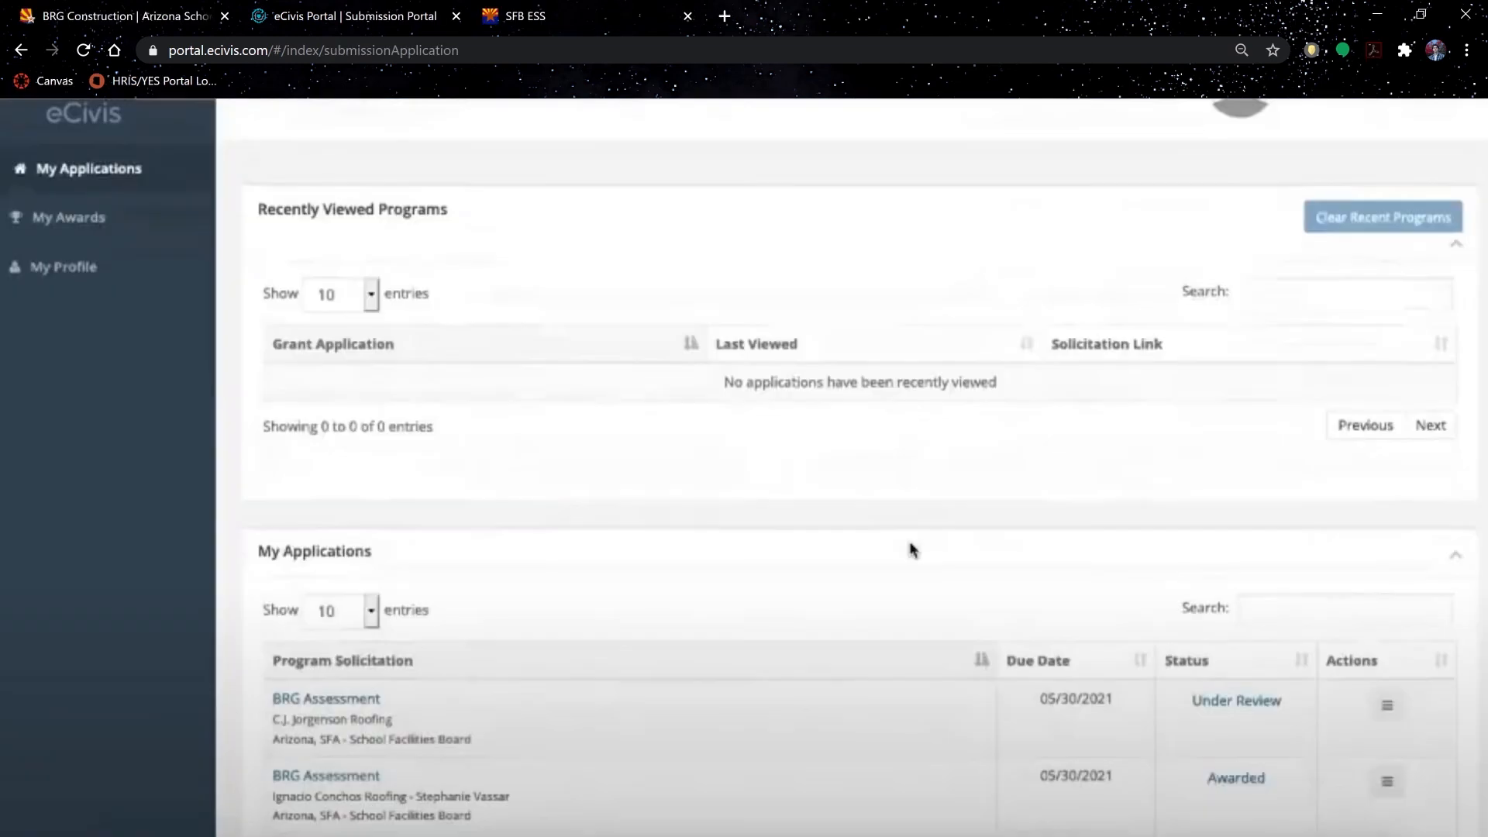